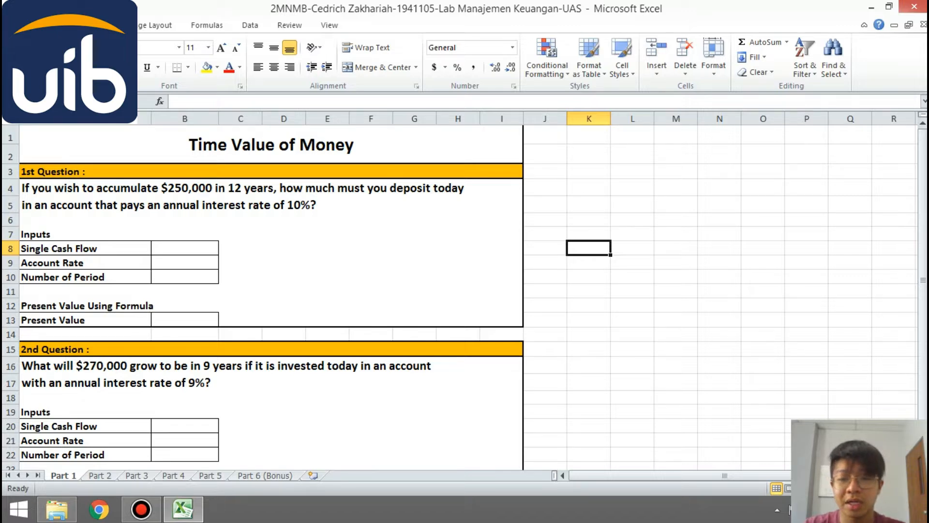
- Fill in the first question's inputs: single cash flow 250000, account rate 10% and number of periods 12
left_click(241, 234)
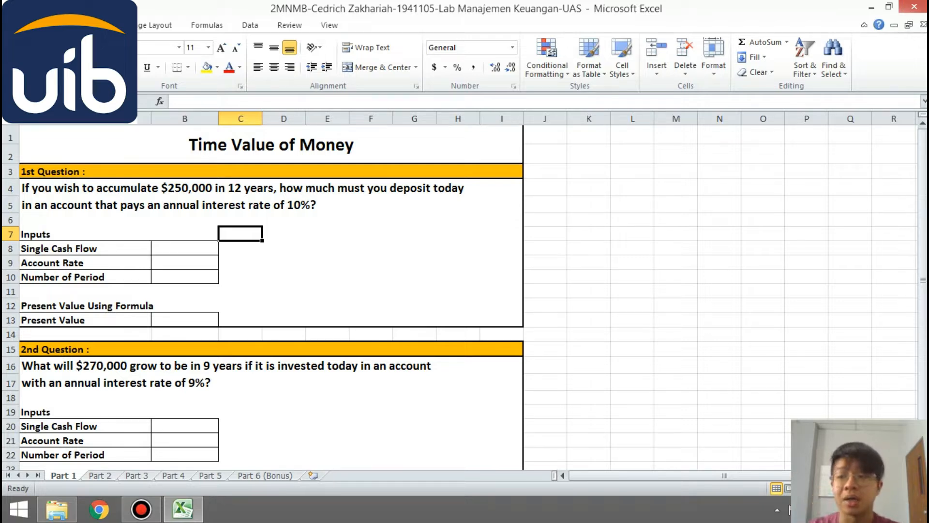
left_click(184, 248)
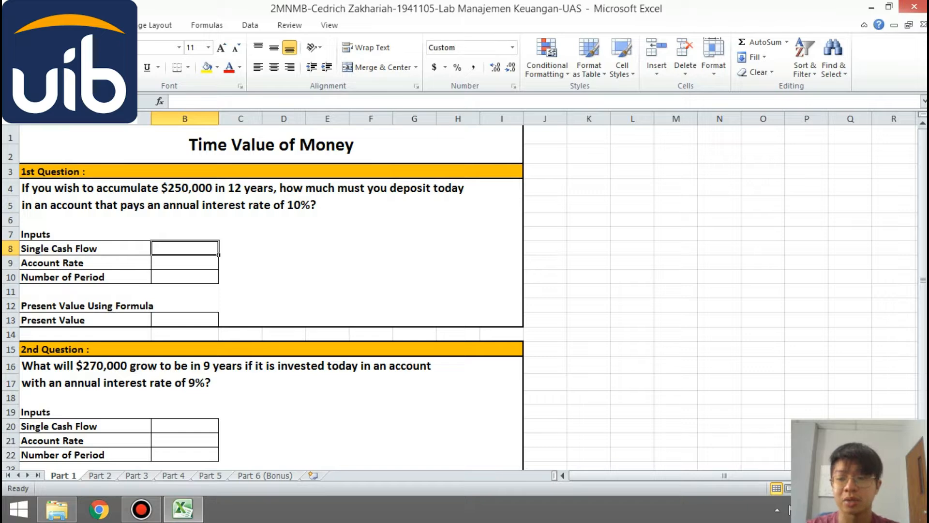
type("250,")
type("0000")
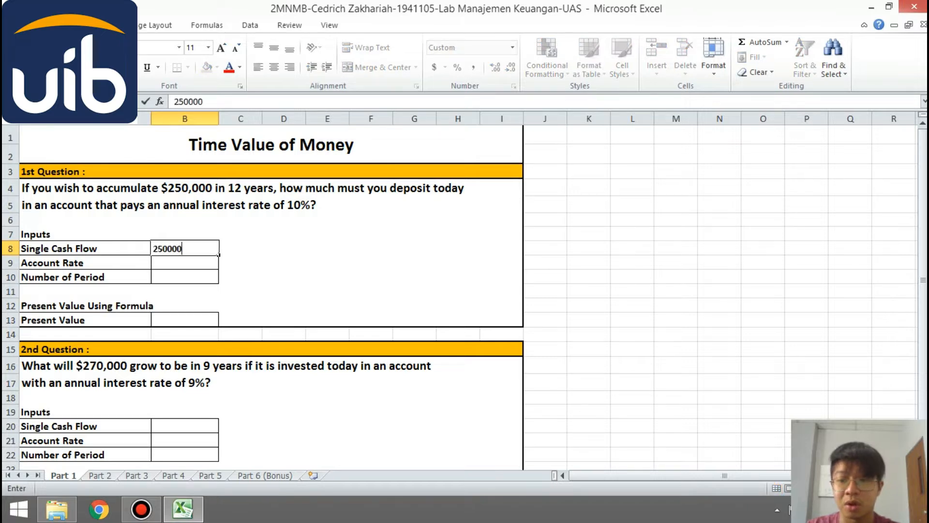
key("Return")
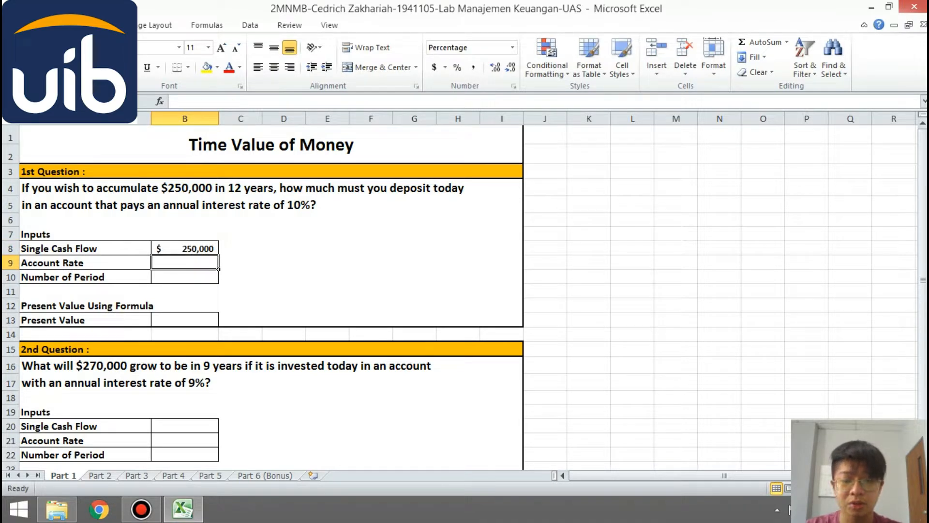
type("10%")
key("Return")
type("12")
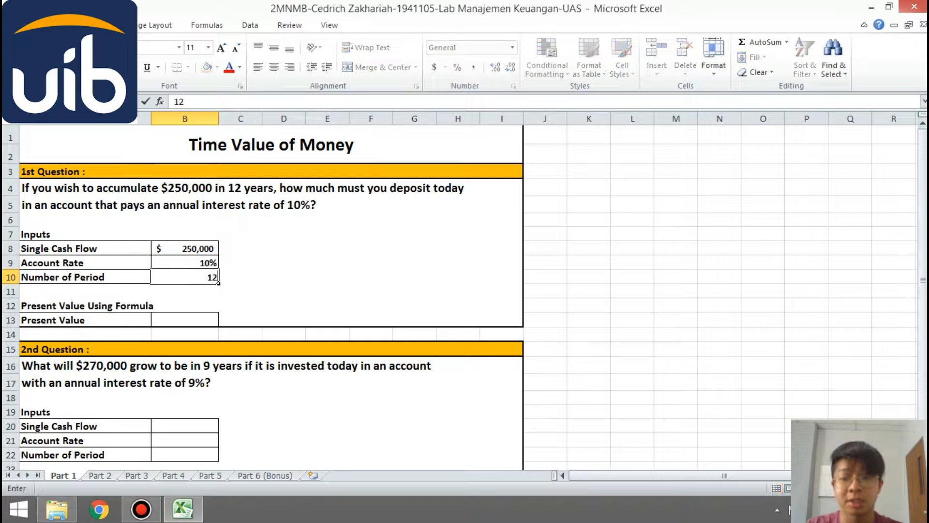
key("Return")
key("Return")
key("Return")
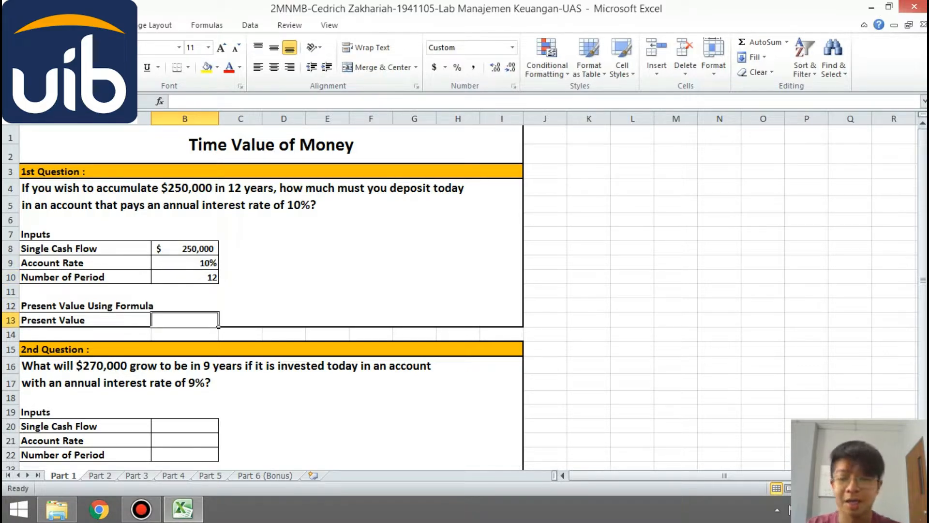
- Calculate the first question's present value in B13 with the formula =B8/(1+B9)^12
type("=")
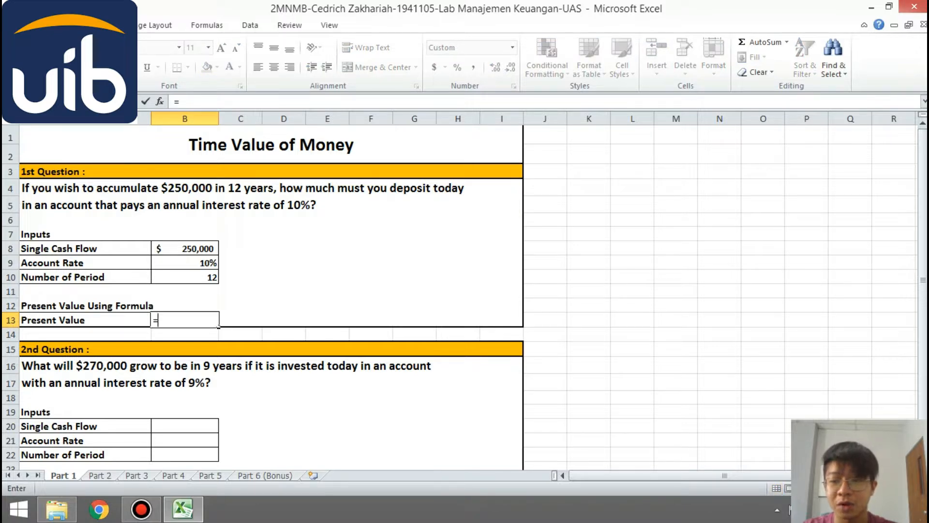
left_click(185, 249)
type("/(")
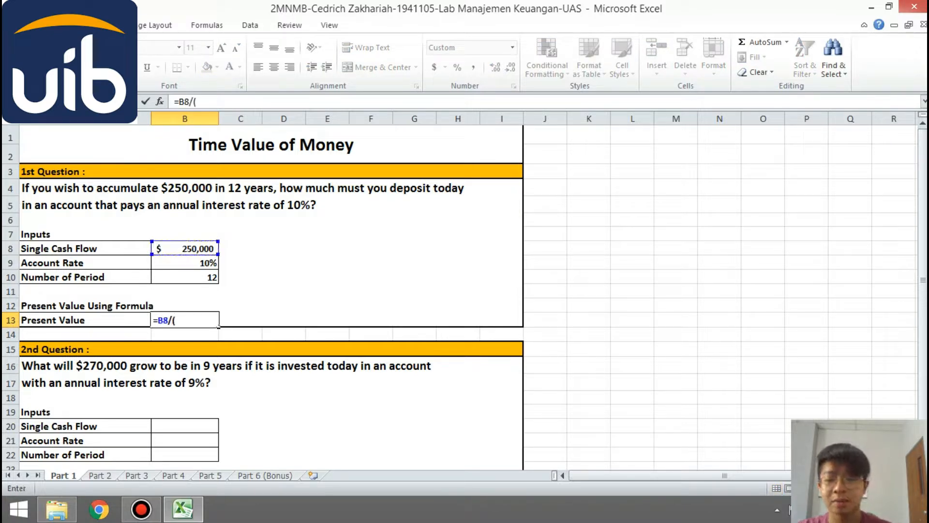
type("1+")
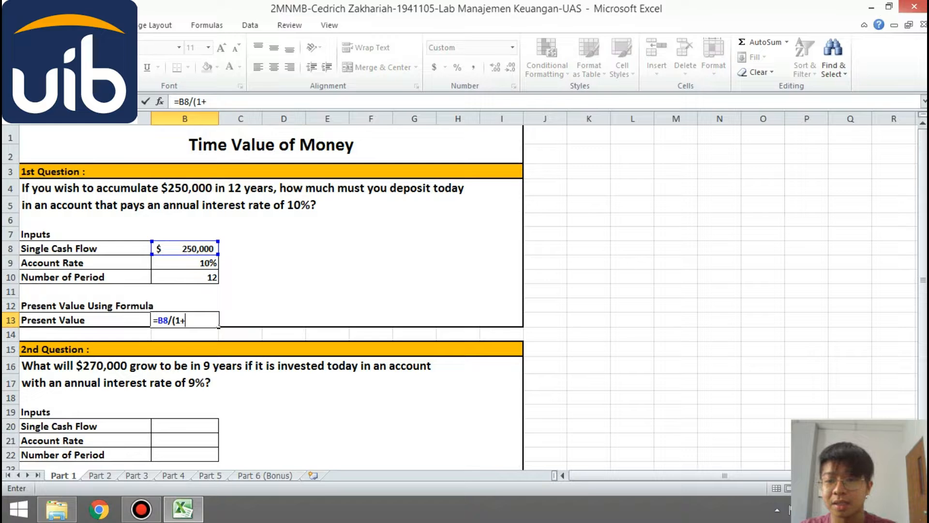
type("B9)")
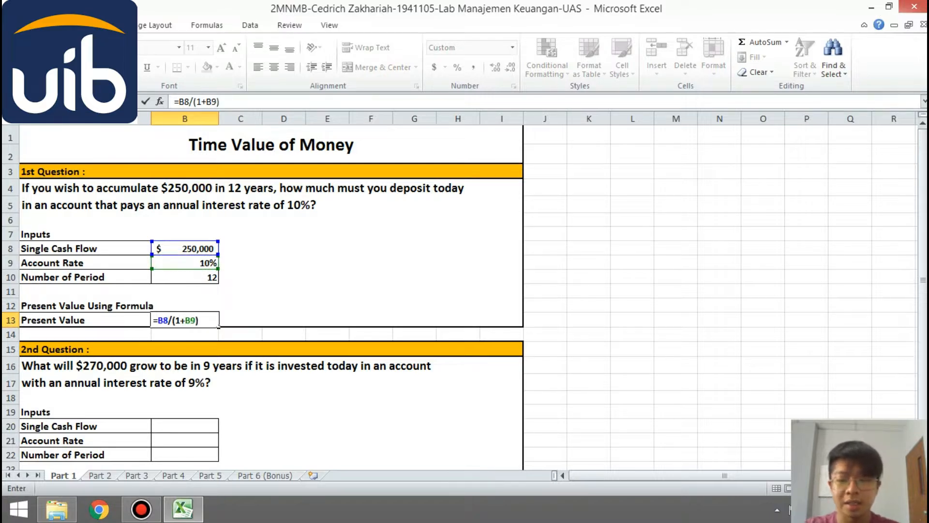
type("^12")
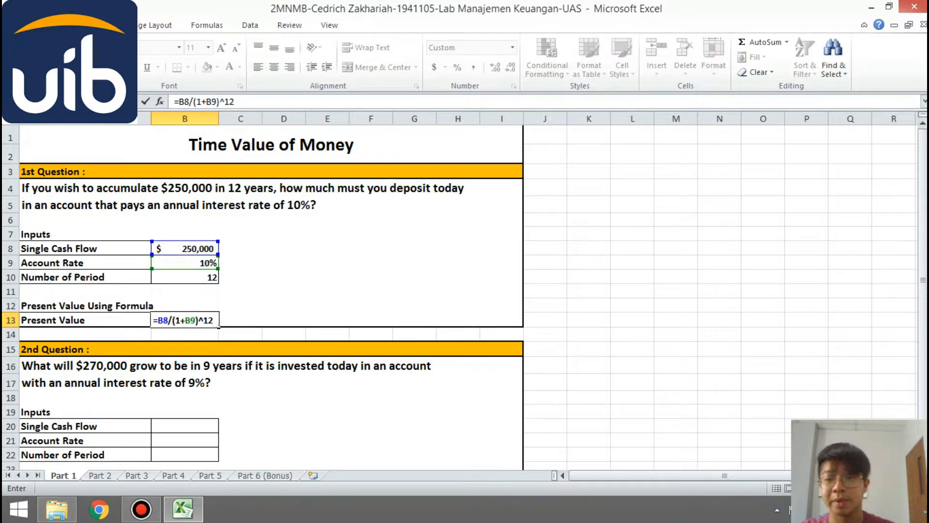
key("Return")
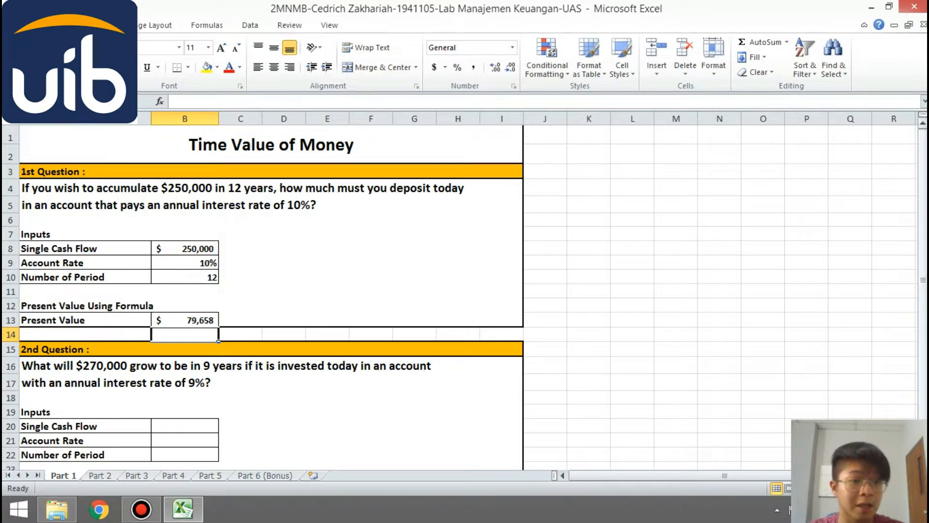
- Fill in the second question's inputs: single cash flow 270000, account rate 9% and number of periods 9
scroll(465, 291, "down", 1)
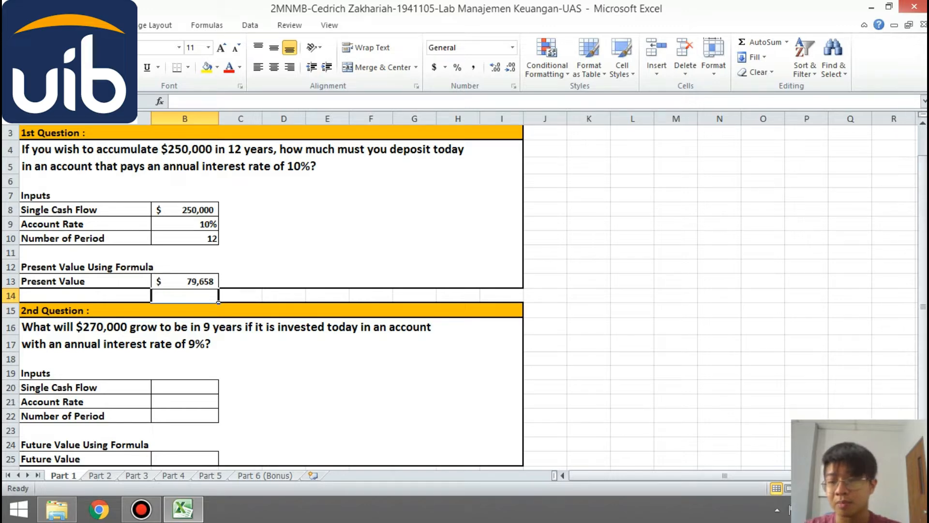
left_click(371, 387)
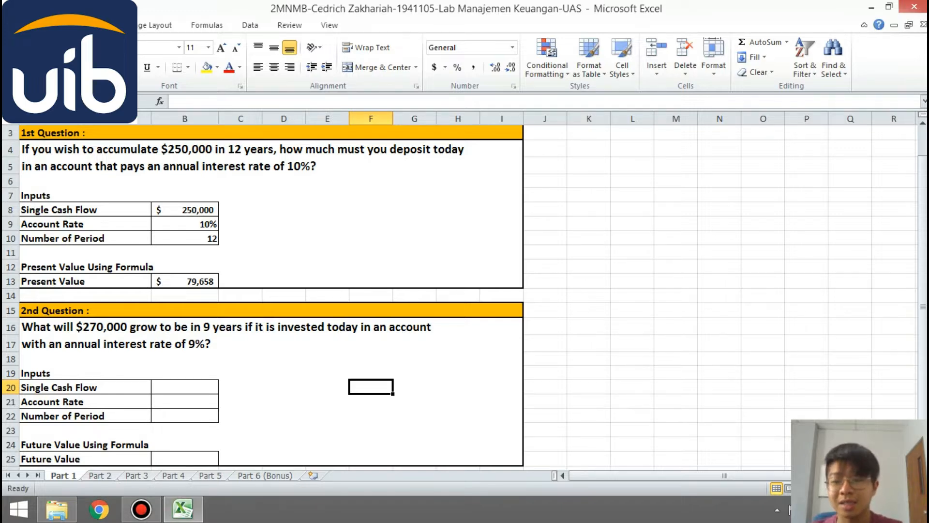
left_click(184, 387)
type("2")
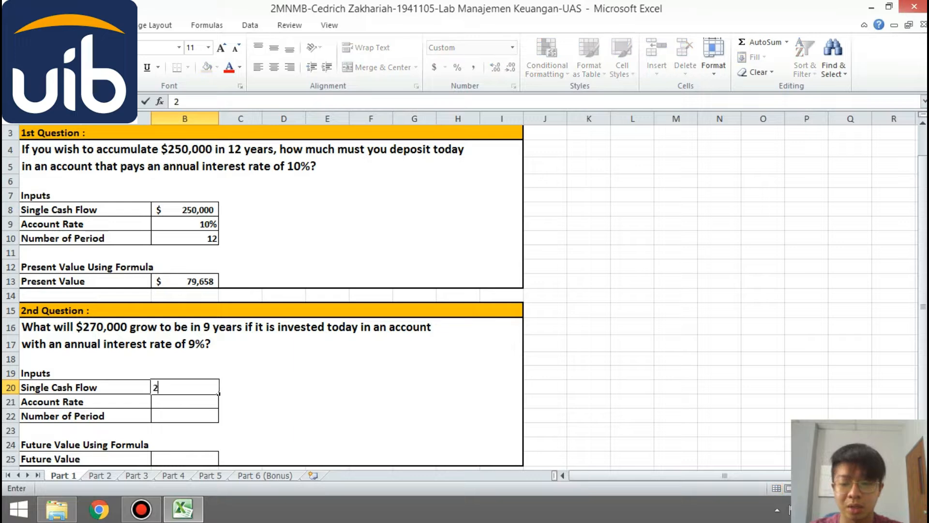
type("7000")
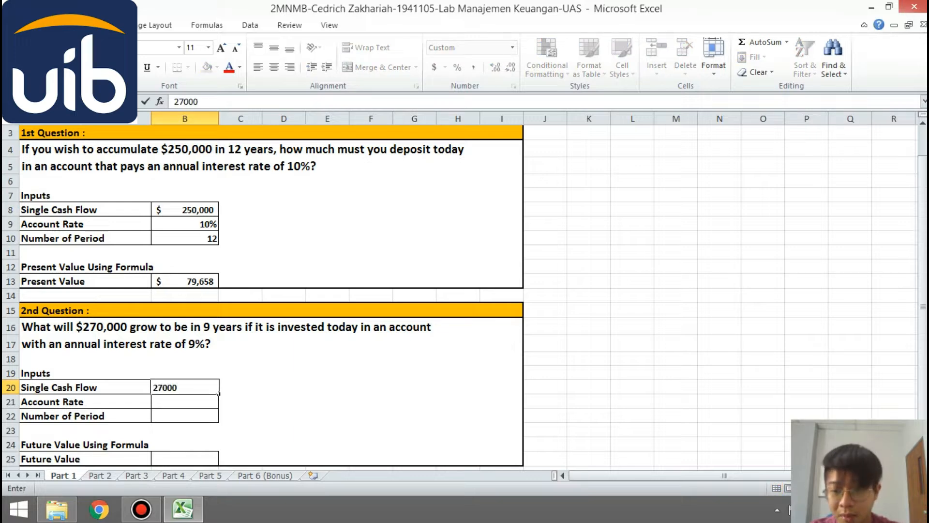
type("-")
key("BackSpace")
type("0")
key("Return")
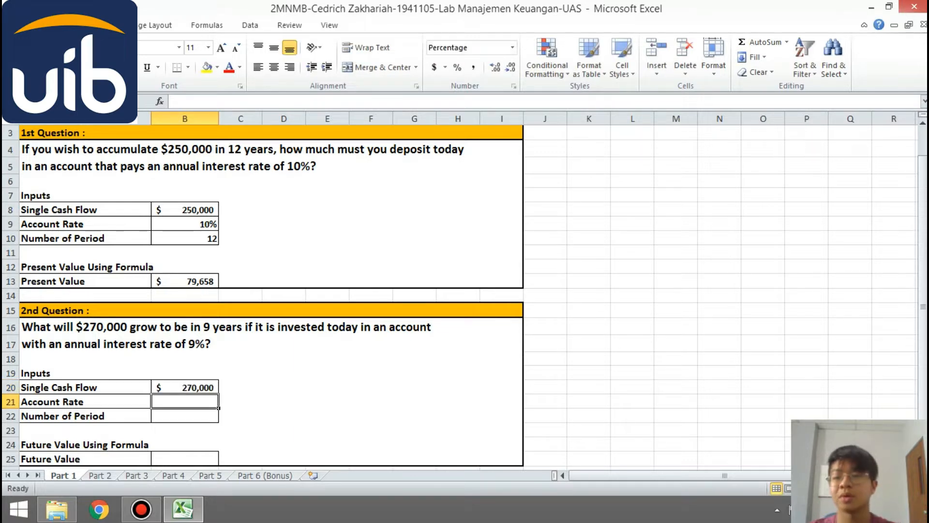
type("9%")
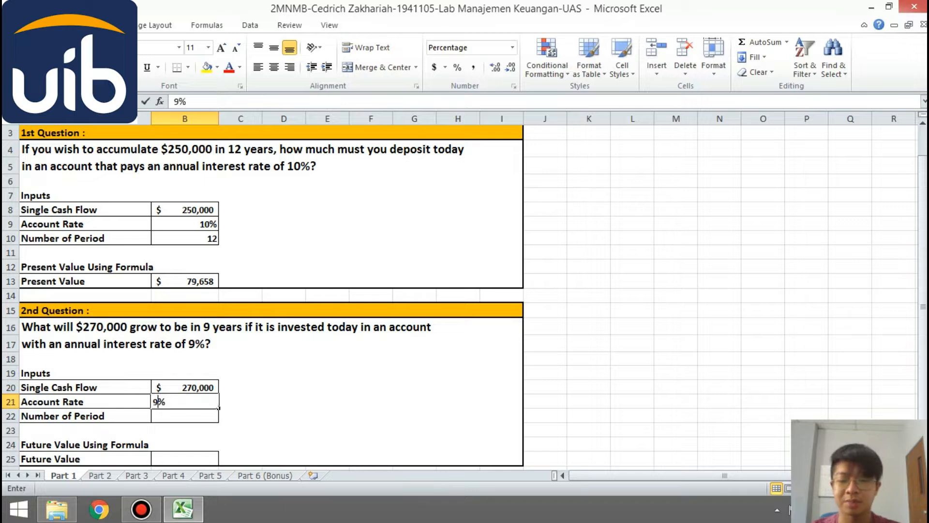
key("Return")
type("9")
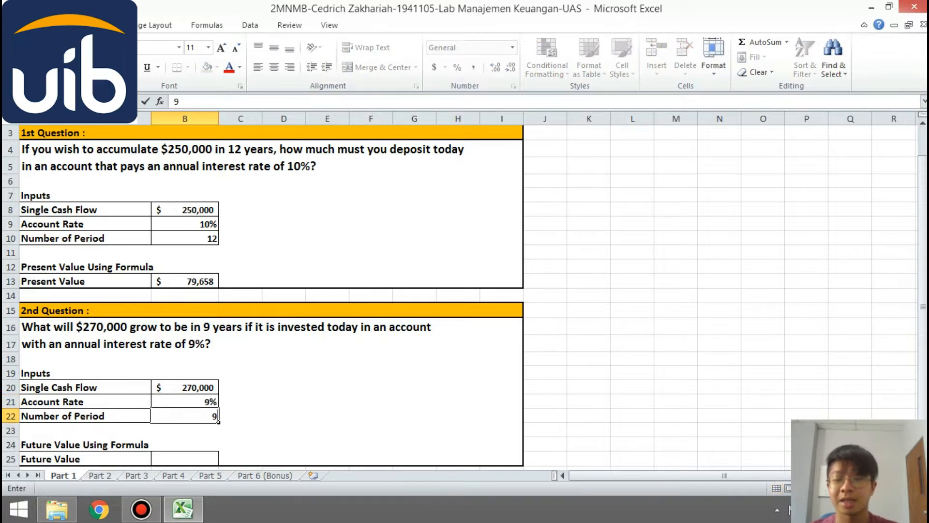
key("Return")
- Calculate the second question's future value in B25 with the formula =B20*(1+B21)^B22
left_click(185, 459)
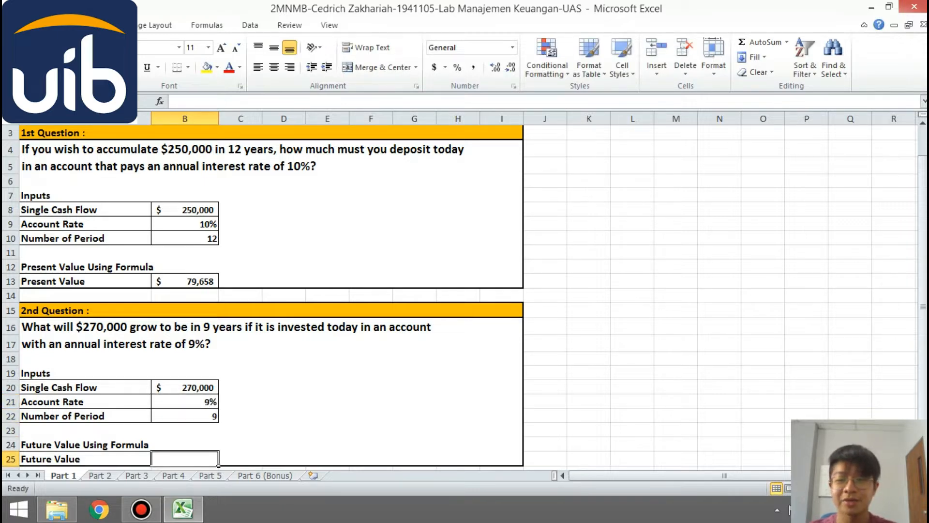
type("=")
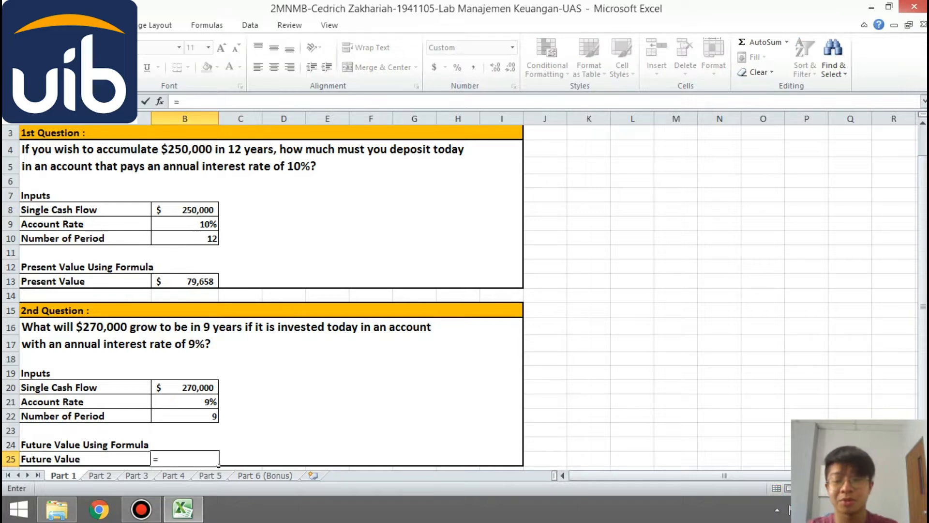
left_click(185, 387)
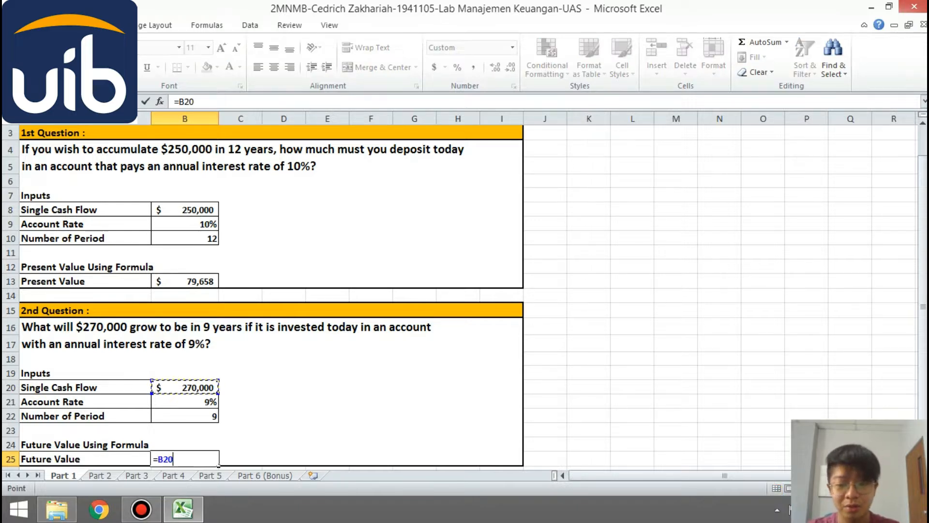
type("*")
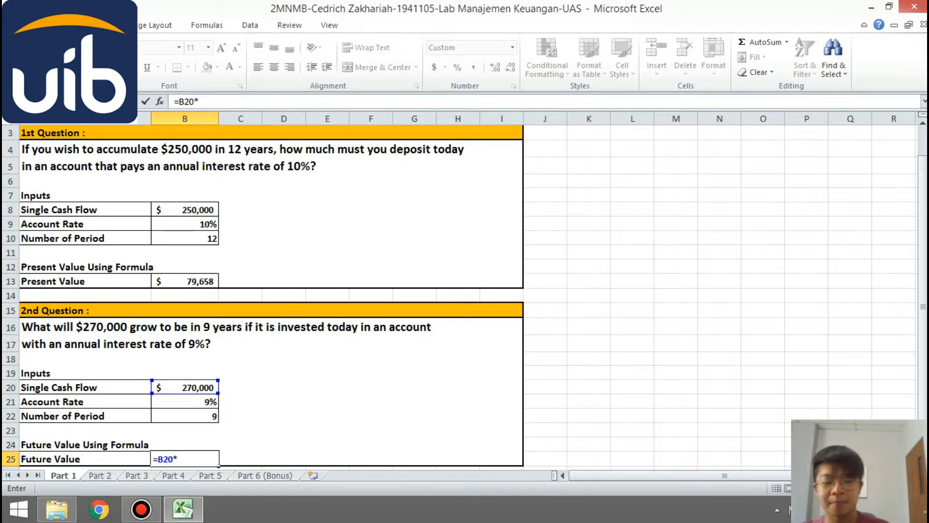
type("(1+")
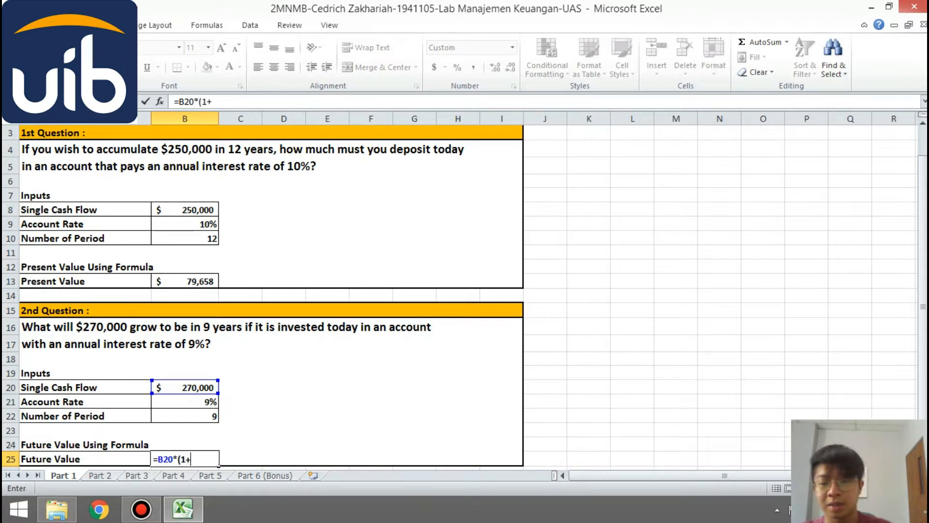
type("B21)^")
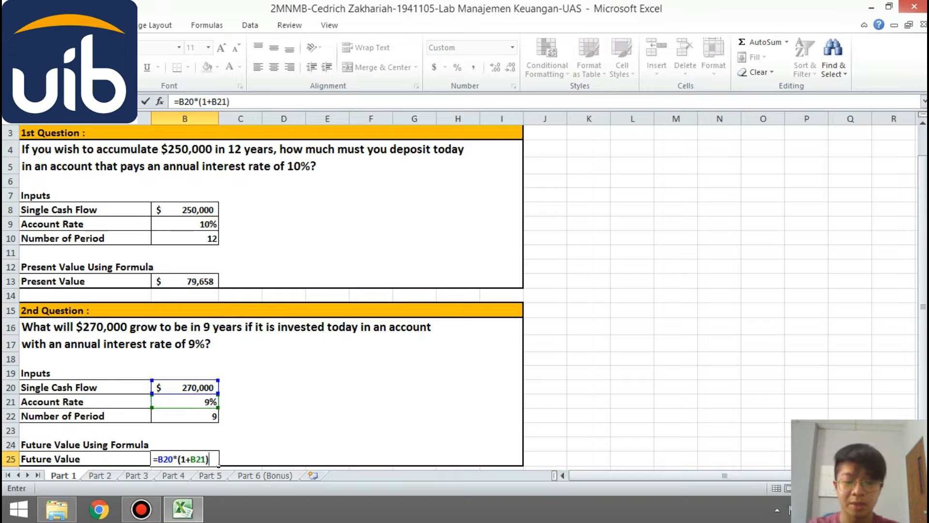
type("B22")
key("Return")
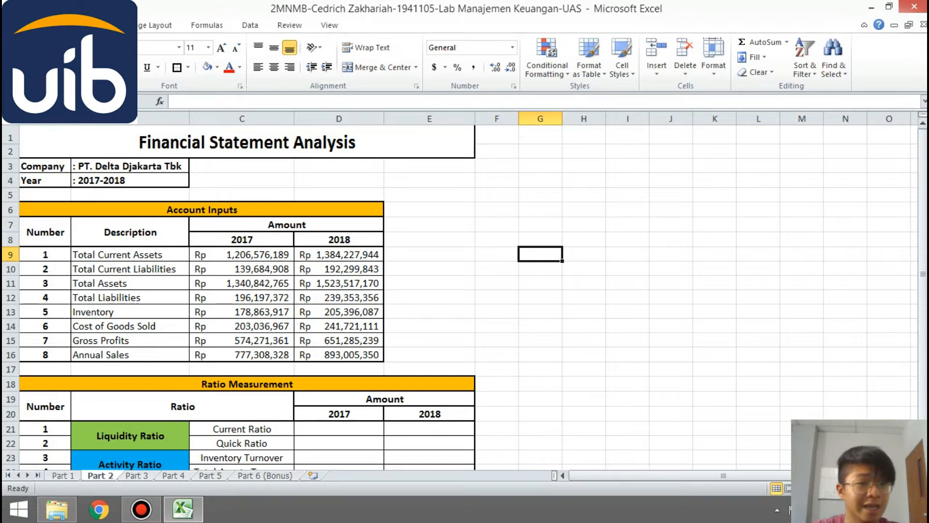
- Calculate the 2017 current ratio in D21 of the Part 2 sheet by dividing total current assets C9 by total current liabilities C10
left_click_drag(923, 228, 923, 271)
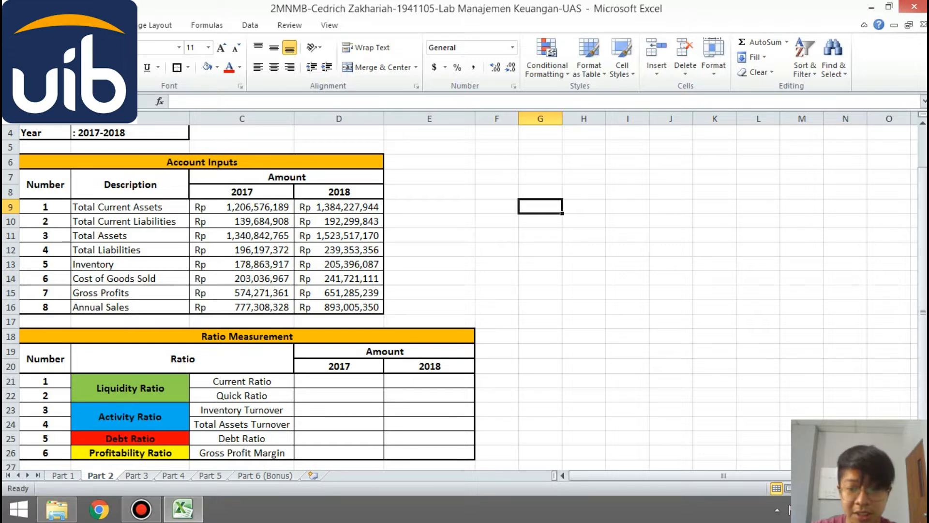
left_click(339, 381)
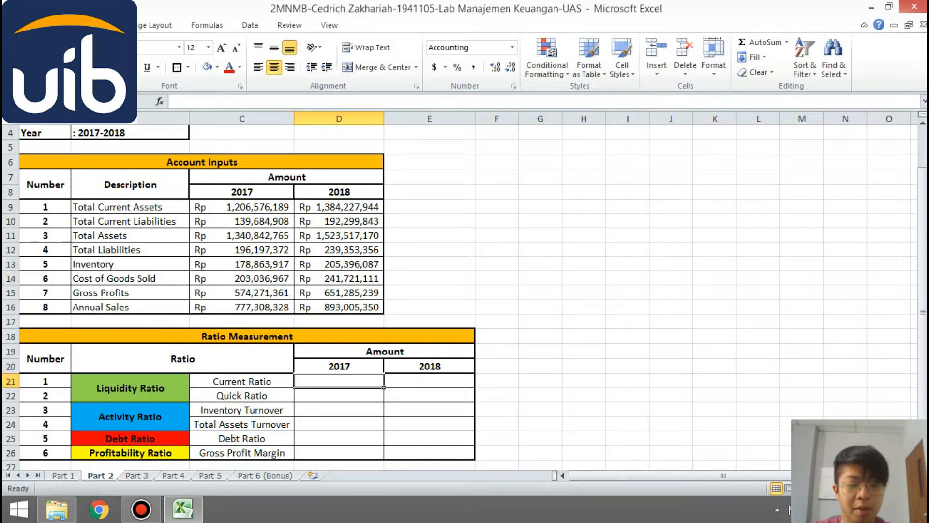
type("=")
left_click(242, 207)
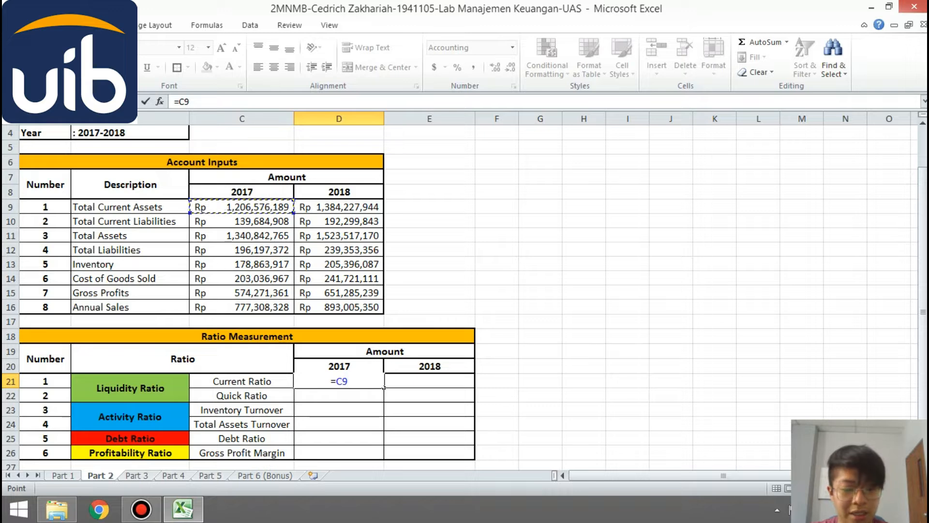
type("/")
left_click(242, 222)
key("Return")
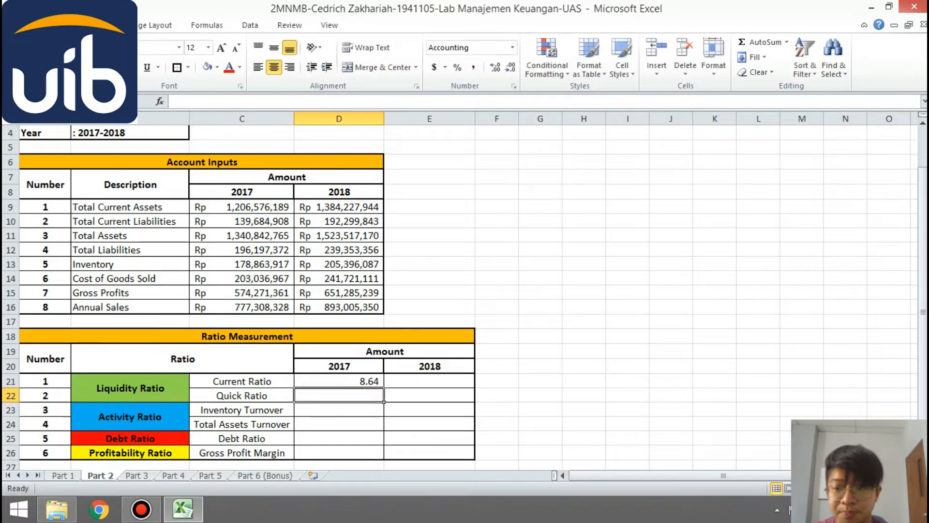
- Calculate the 2018 current ratio in E21 by dividing total current assets D9 by total current liabilities D10
left_click(430, 381)
type("=")
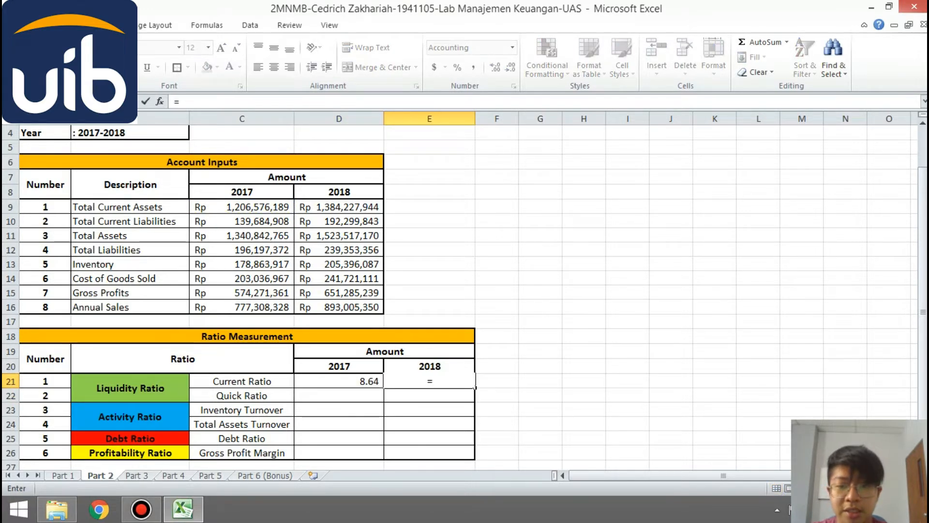
left_click(378, 207)
type("/")
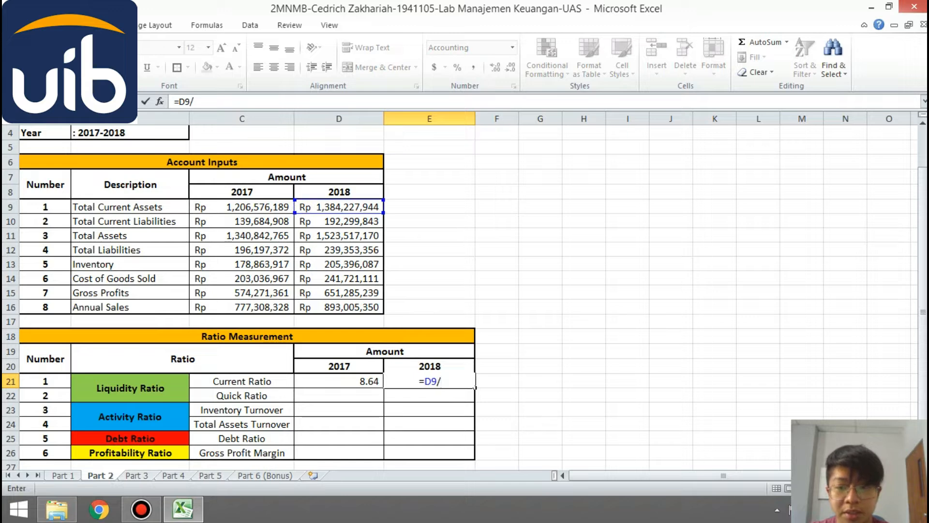
left_click(378, 221)
key("Return")
left_click(540, 409)
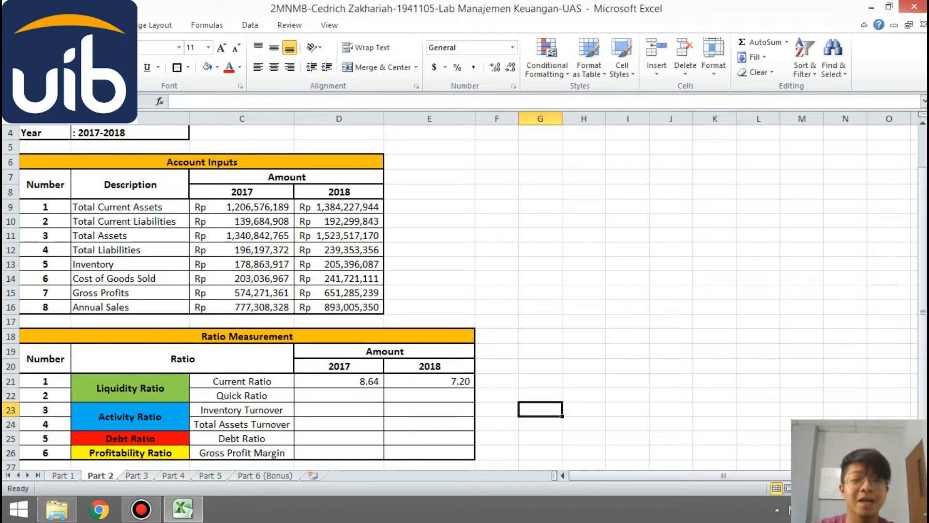
- Calculate the 2017 quick ratio in D22 with the formula =(C9-C13)/C10, subtracting inventory from total current assets before dividing by total current liabilities
left_click(381, 398)
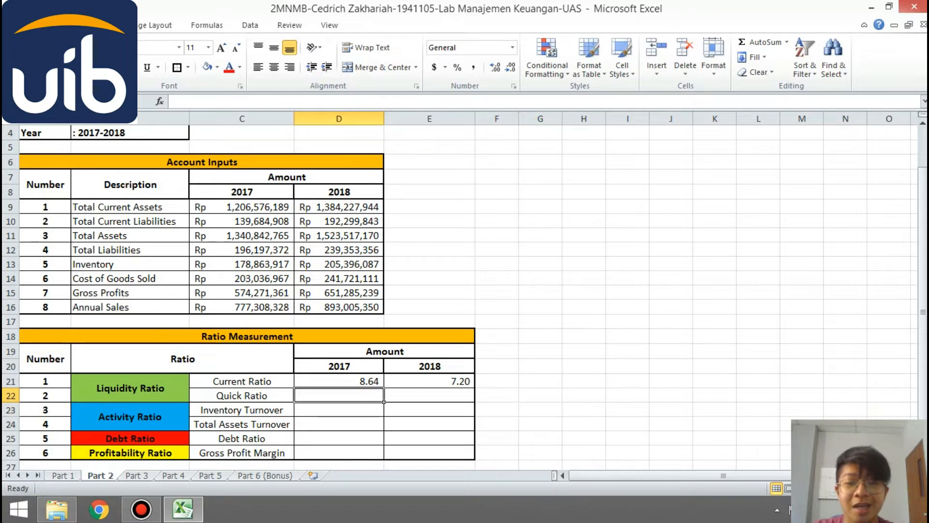
type("=")
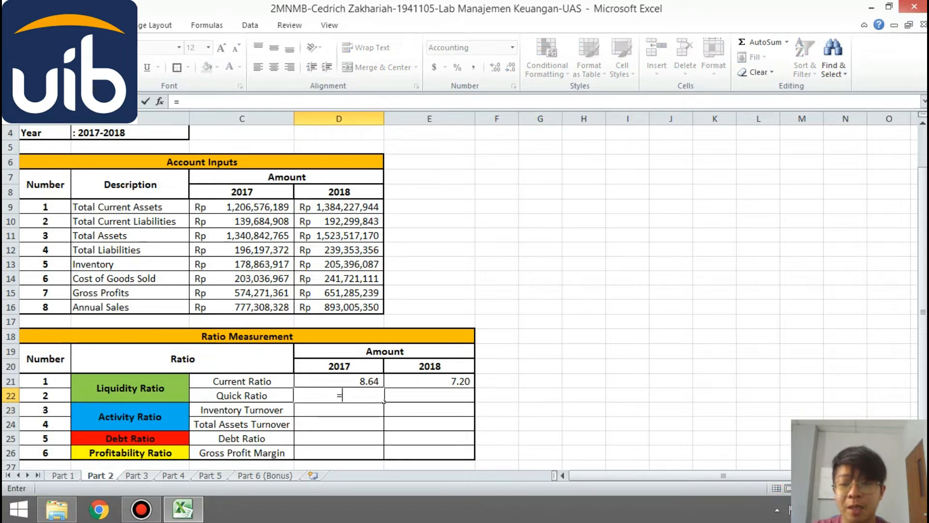
type("(")
left_click(242, 206)
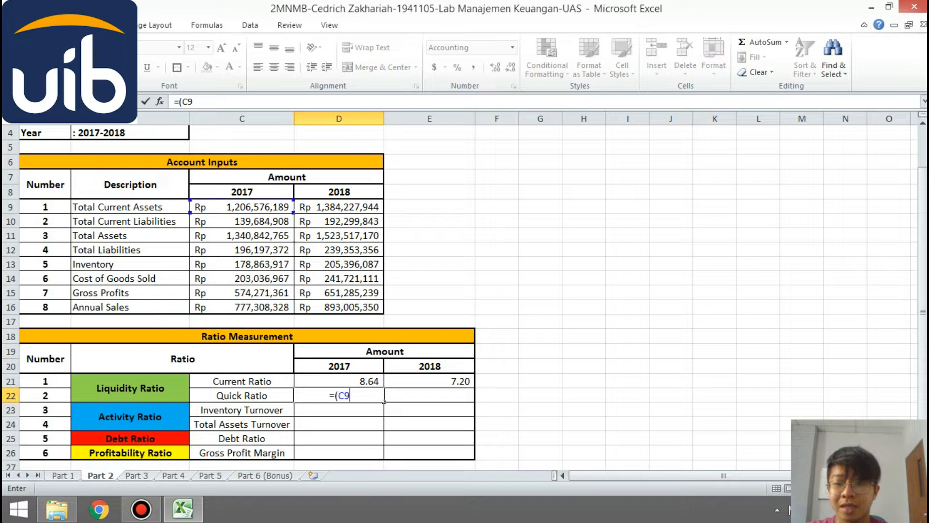
type("-")
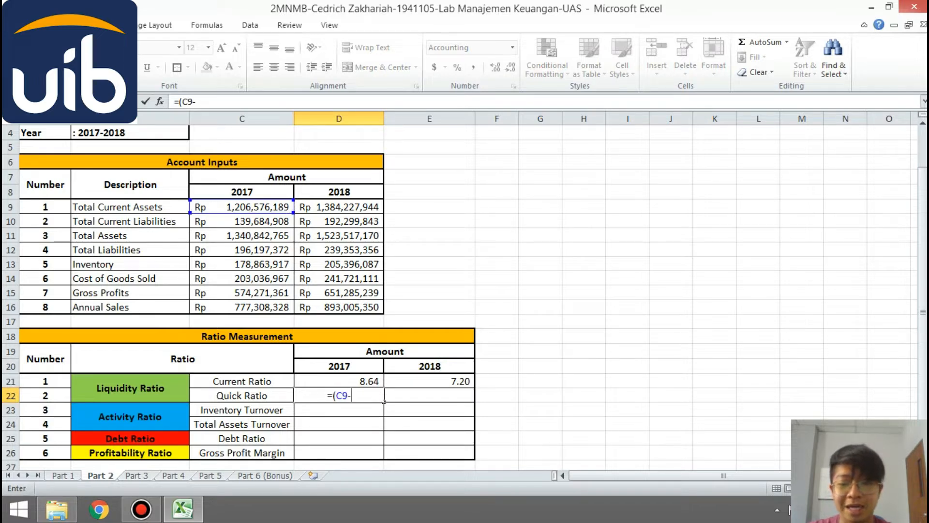
type("C13")
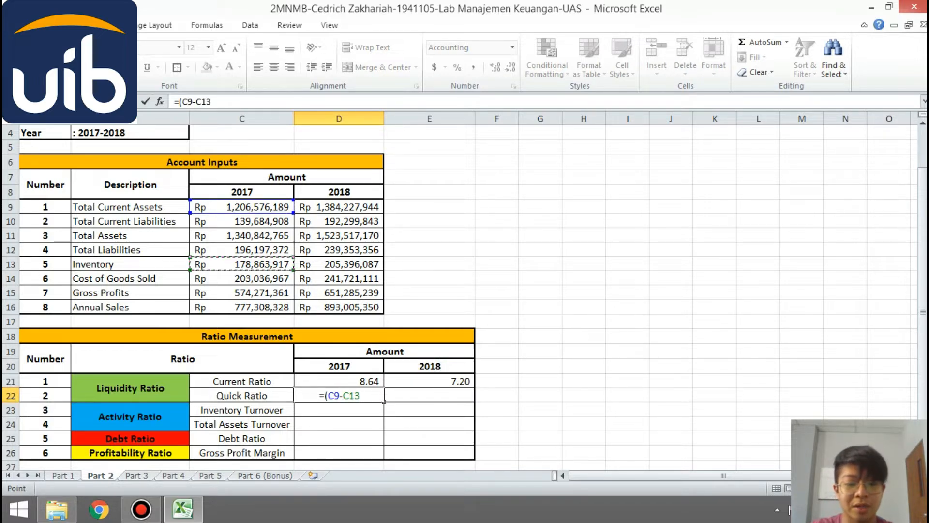
type(")/C10")
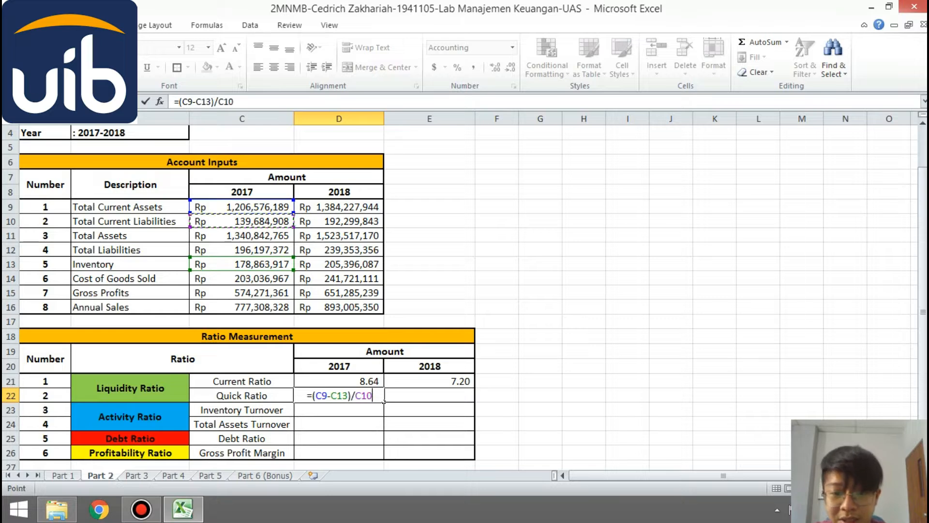
key("Return")
- Calculate the 2018 quick ratio in E22 with the formula =(D9-D13)/D10
type("=")
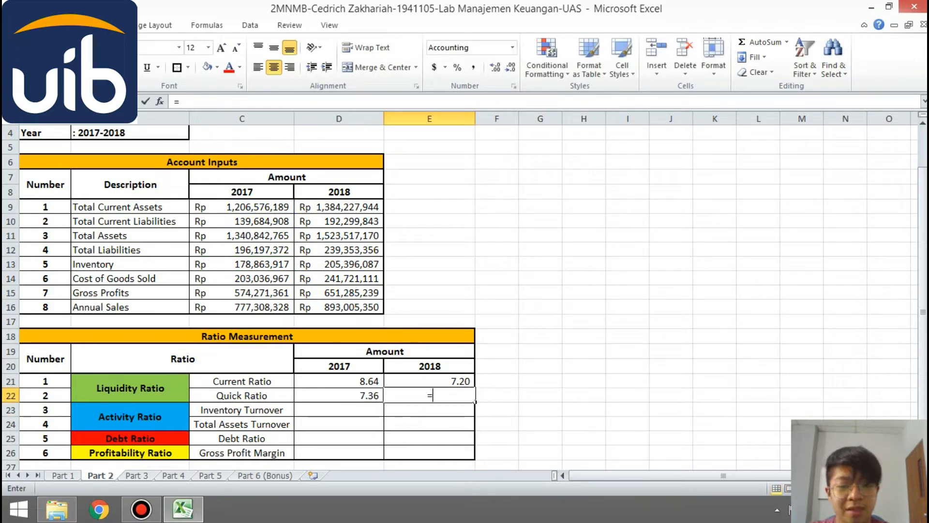
type("(D9")
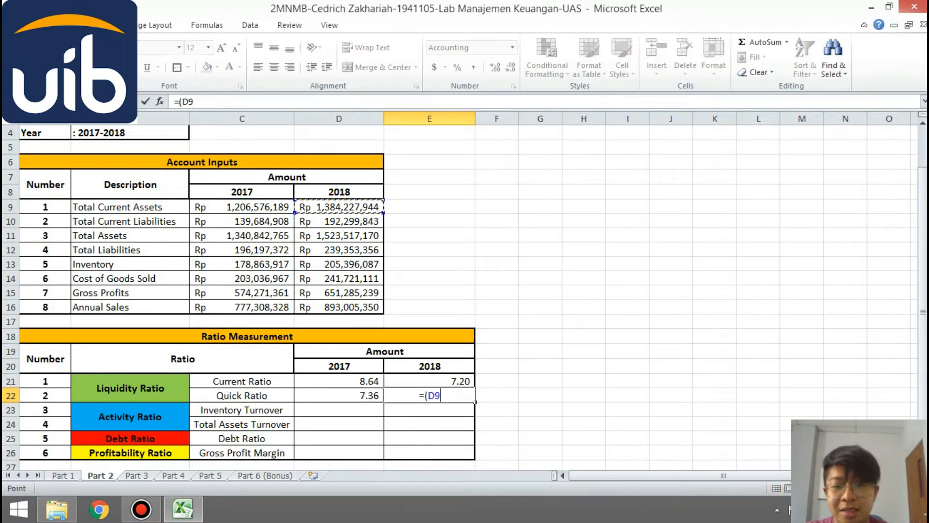
type("-D13)/")
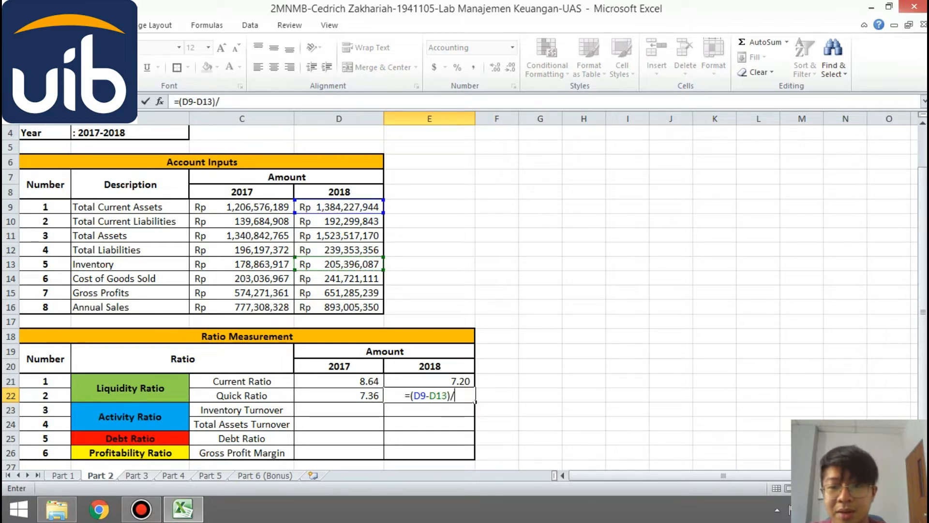
type("D10")
key("Return")
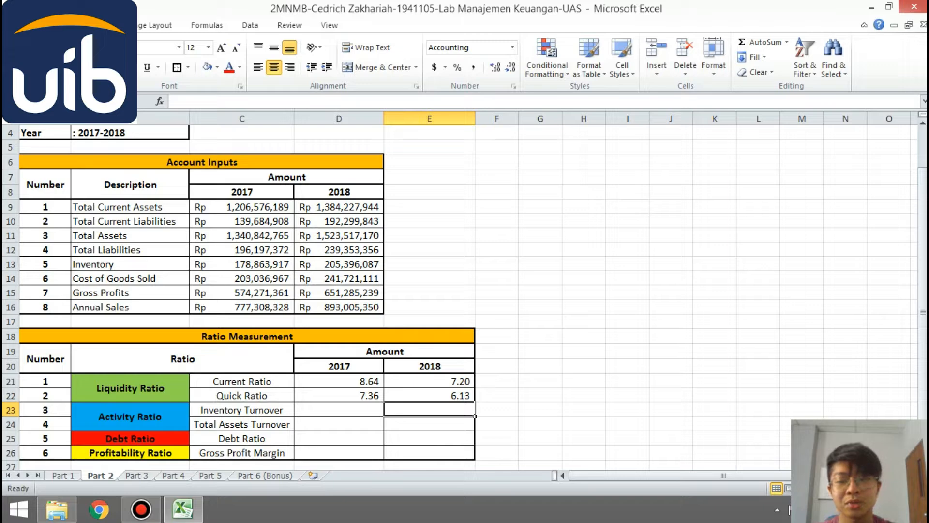
left_click(497, 396)
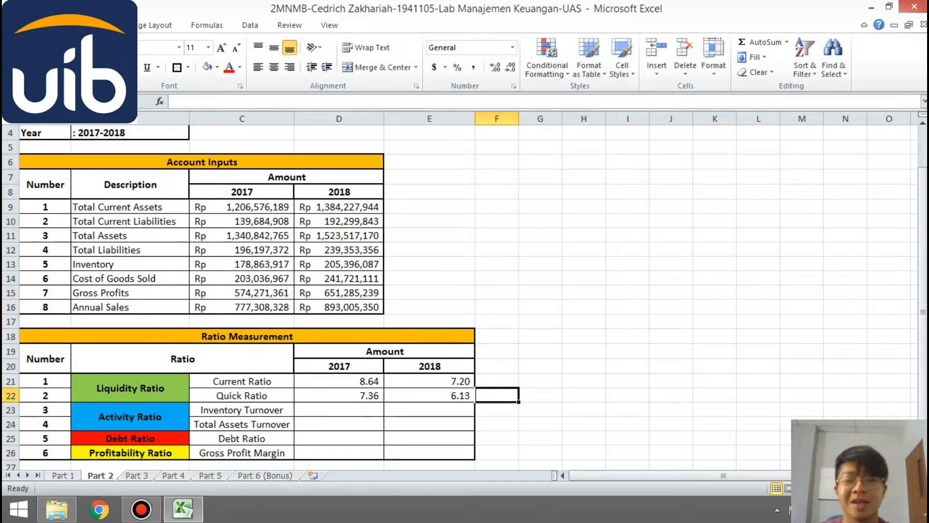
- Calculate the 2017 inventory turnover in D23 by dividing cost of goods sold C14 by inventory C13
left_click(383, 414)
type("=")
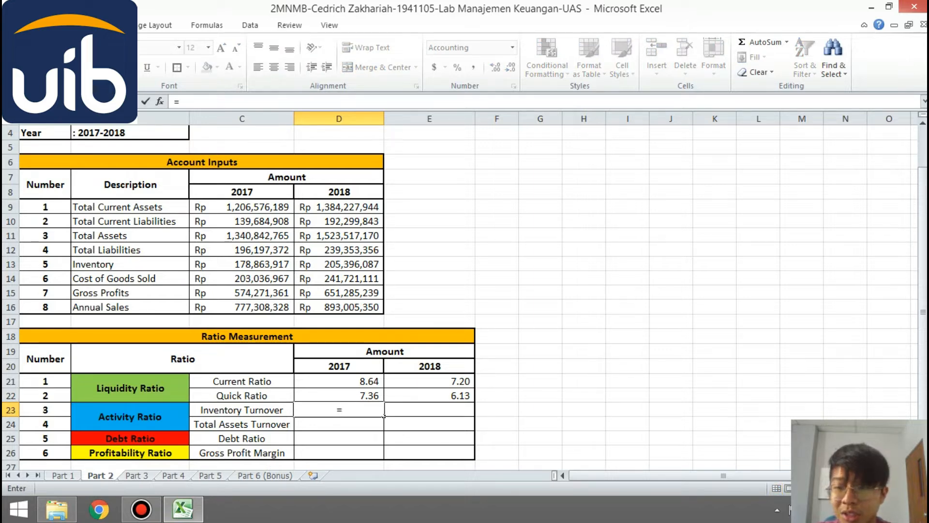
key("Left")
key("Up")
key("Up")
key("Up")
key("Up")
key("Up")
key("Up")
key("Up")
key("Up")
key("Up")
type("/")
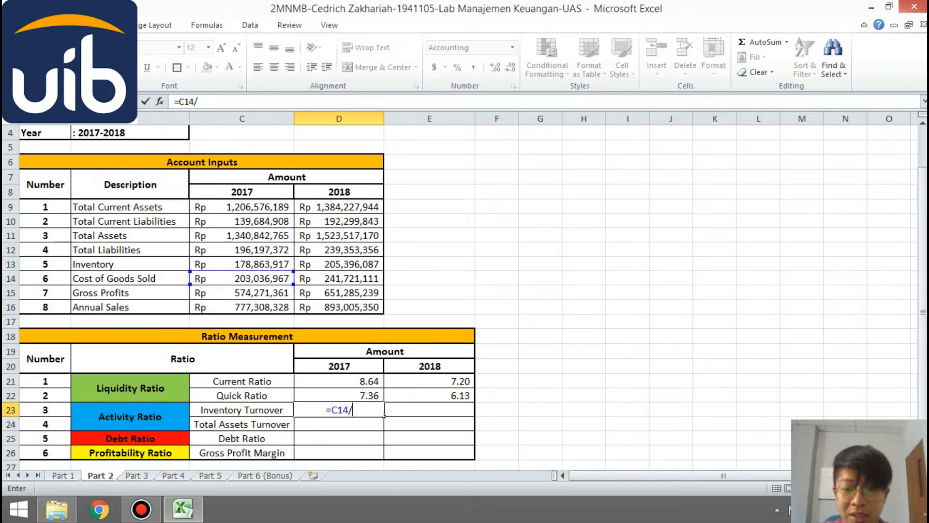
key("Left")
key("Up")
key("Up")
key("Up")
key("Up")
key("Up")
key("Up")
key("Up")
key("Up")
key("Up")
key("Up")
key("Return")
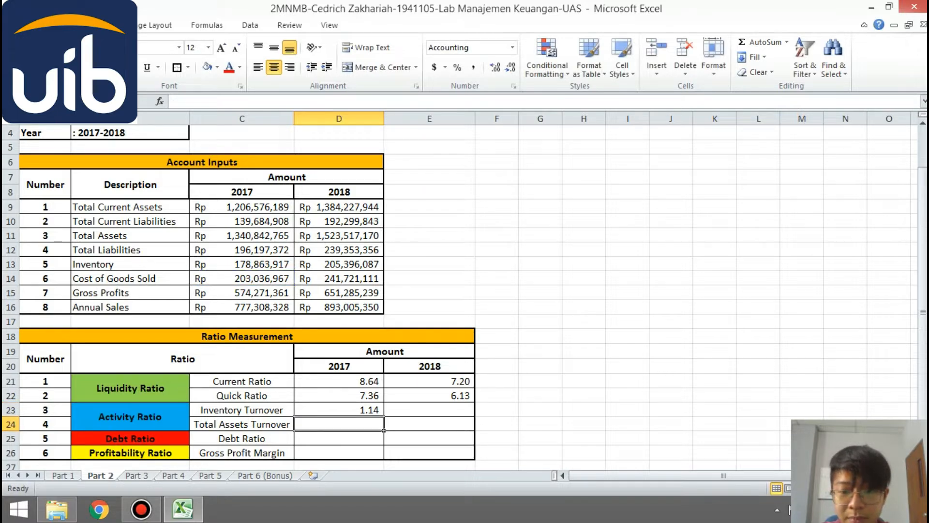
- Calculate the 2018 inventory turnover in E23 by dividing cost of goods sold D14 by inventory D13
key("Up")
key("Right")
type("=")
key("Left")
key("Up")
key("Up")
key("Up")
key("Up")
key("Up")
key("Up")
key("Up")
key("Up")
key("Up")
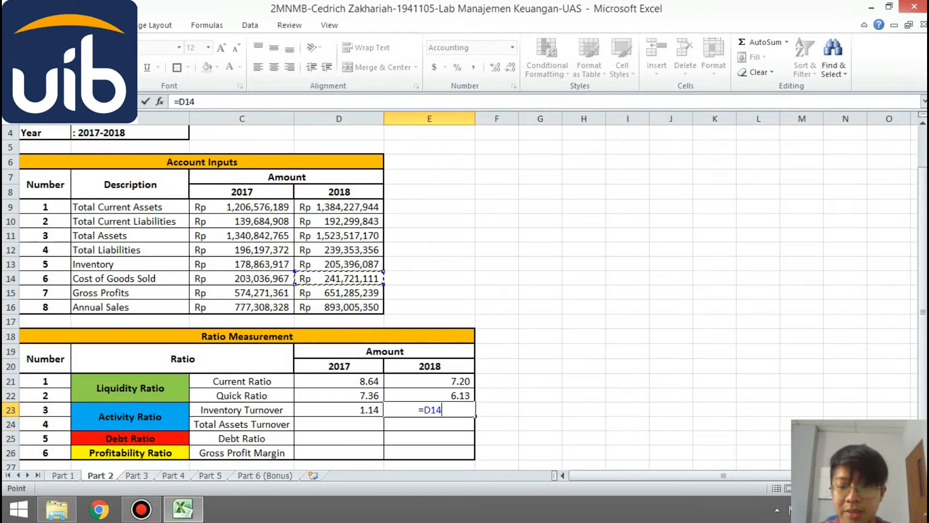
type("/")
key("Left")
key("Up")
key("Up")
key("Up")
key("Up")
key("Up")
key("Up")
key("Up")
key("Up")
key("Up")
key("Up")
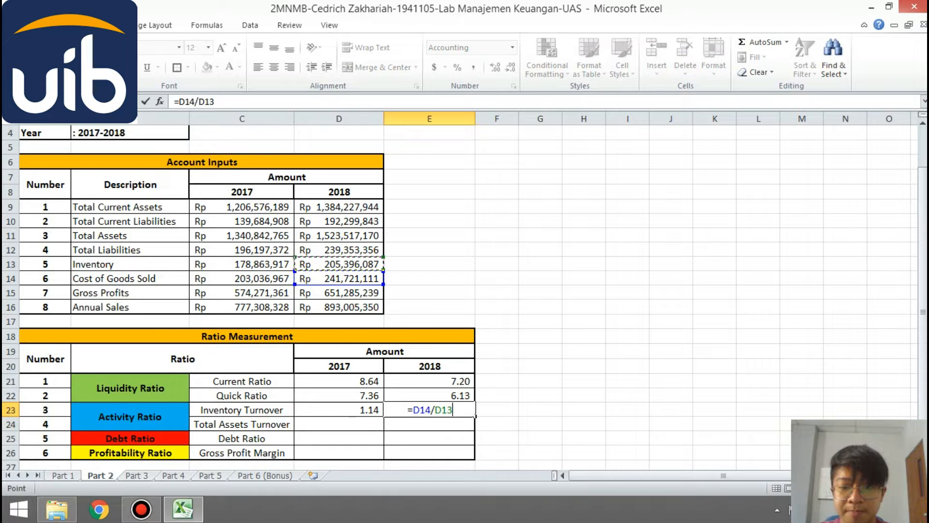
key("Return")
key("Up")
key("Right")
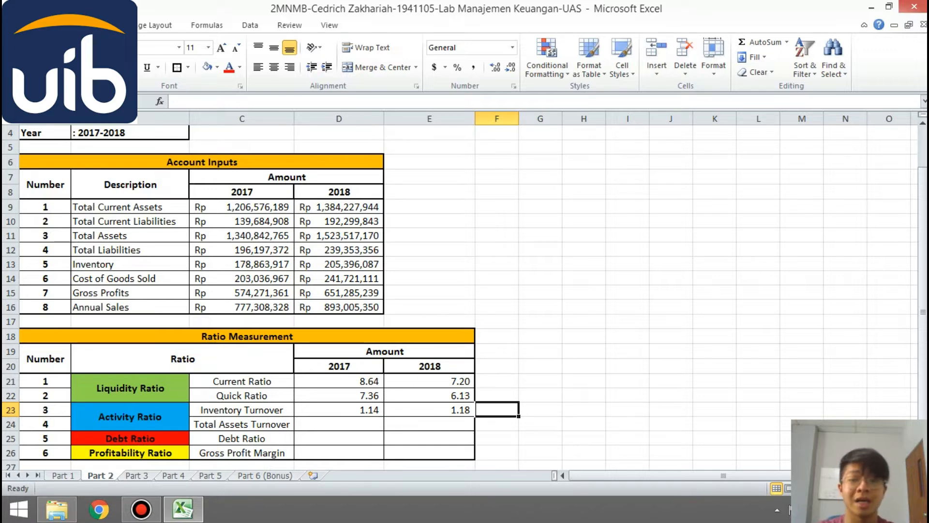
left_click_drag(339, 410, 430, 410)
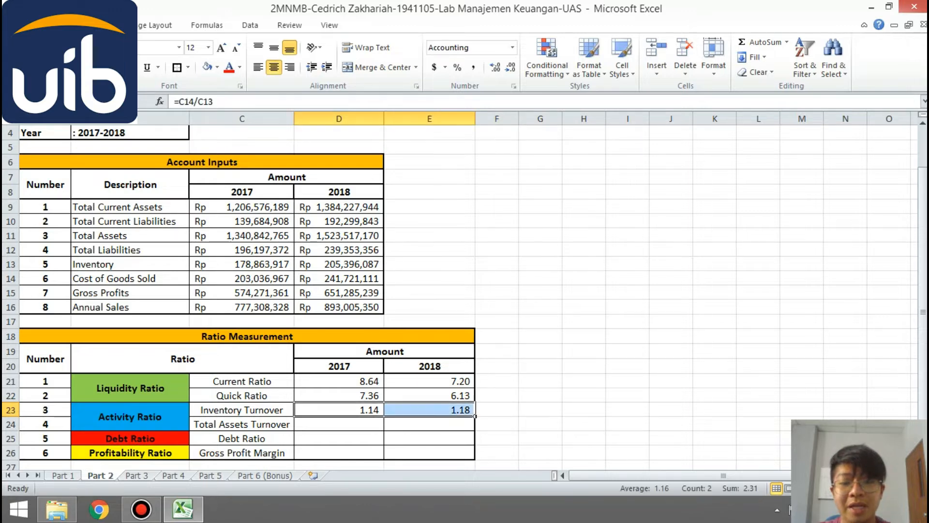
left_click_drag(540, 395, 499, 395)
left_click(497, 410)
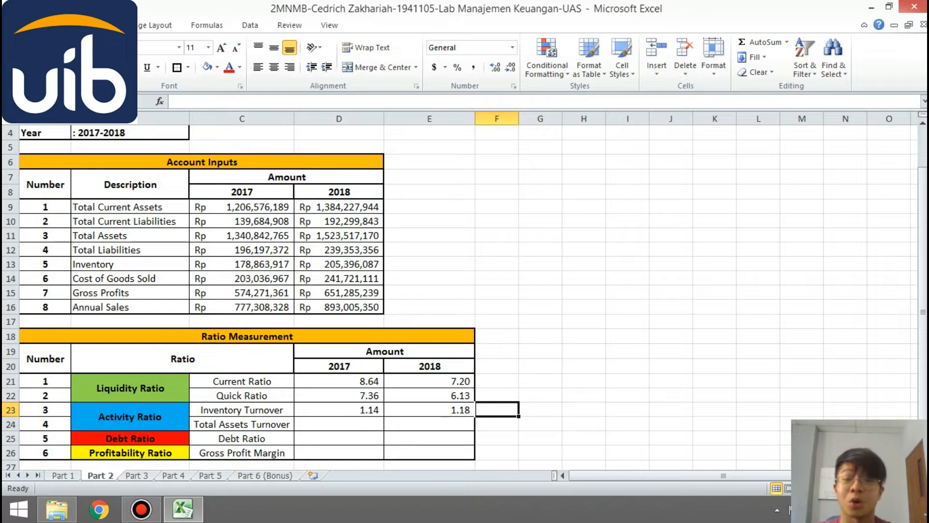
- Calculate the 2017 total assets turnover in D24 by dividing total assets C11 by annual sales C16
left_click(339, 424)
type("=")
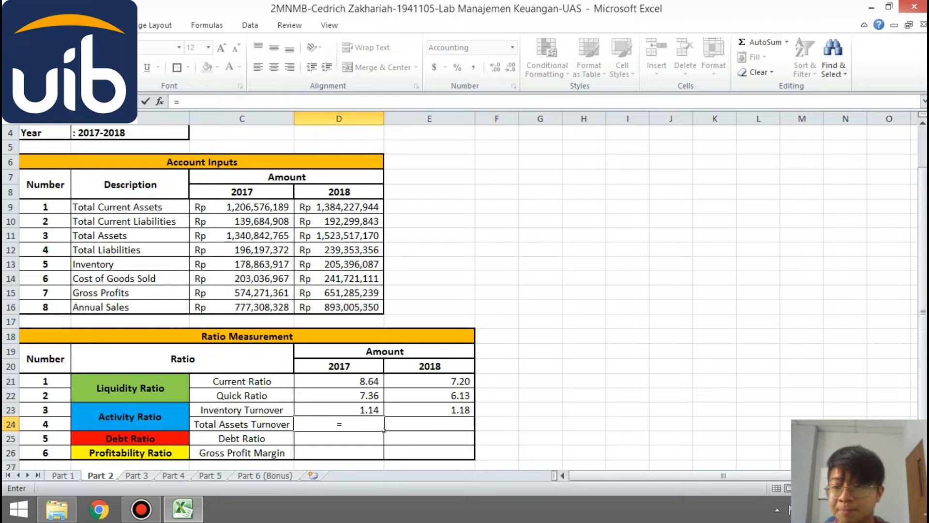
left_click(242, 235)
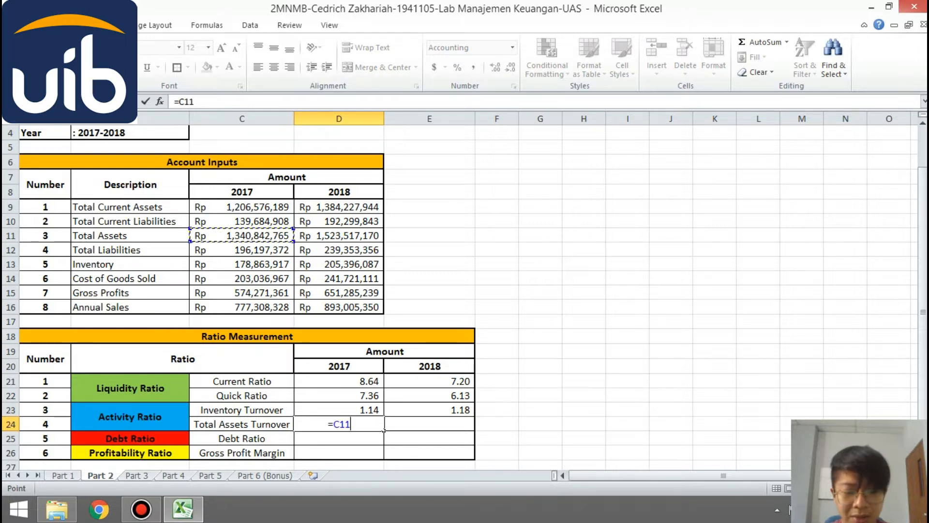
type("/")
left_click(242, 307)
key("Return")
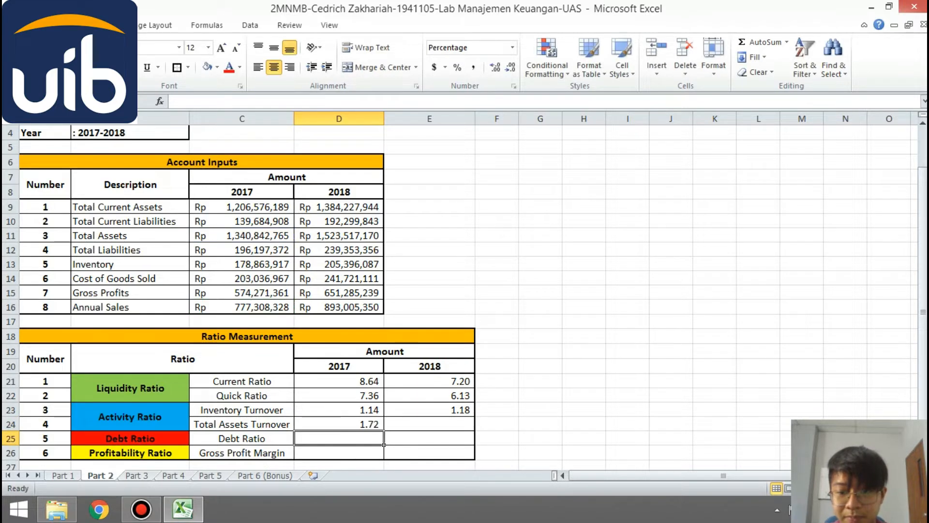
- Calculate the 2018 total assets turnover in E24 by dividing total assets D11 by annual sales D16
left_click(474, 430)
type("=")
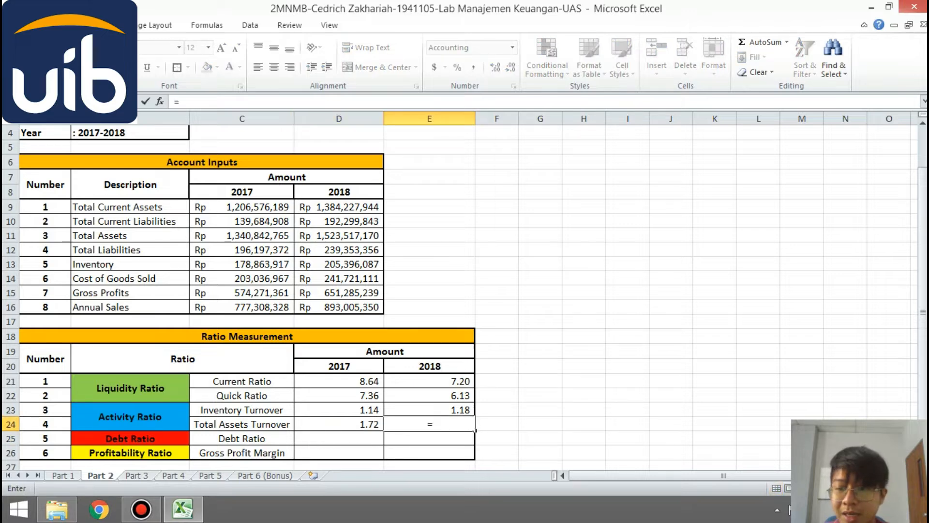
left_click(314, 235)
type("/")
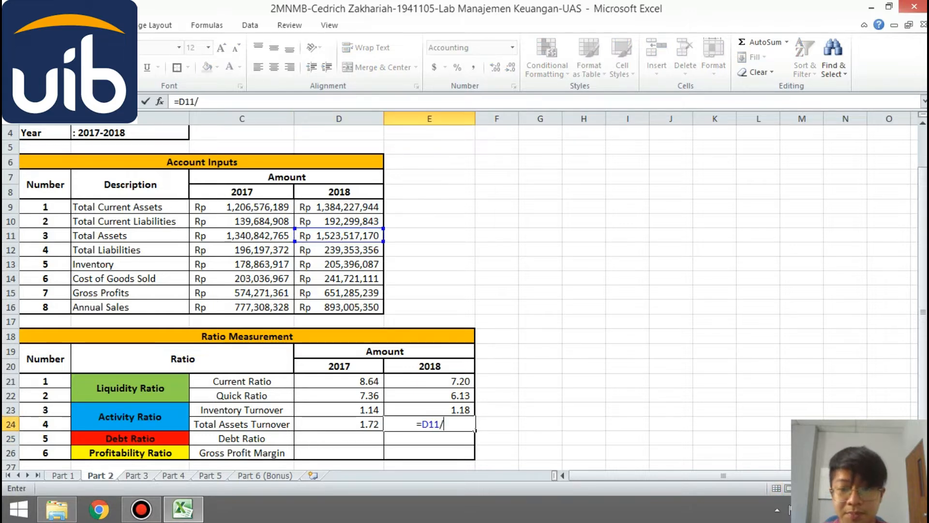
left_click(314, 307)
key("Return")
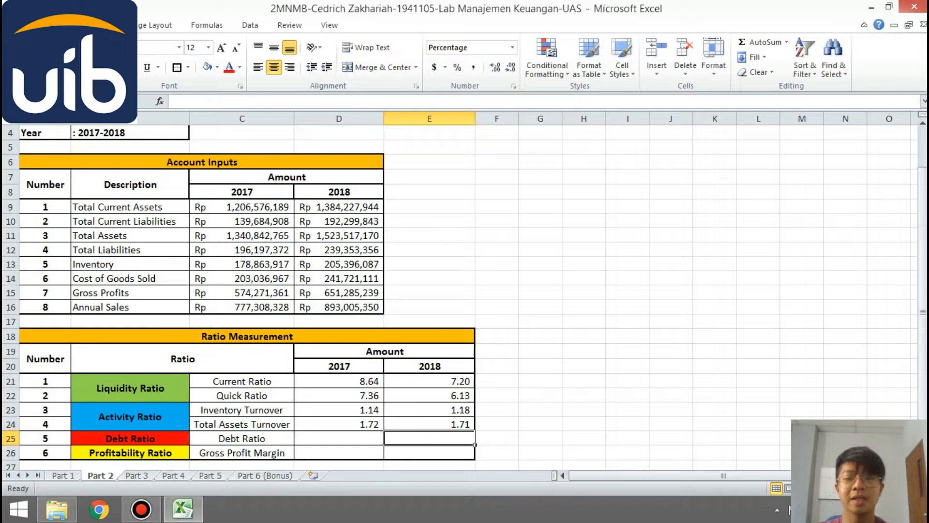
left_click(497, 424)
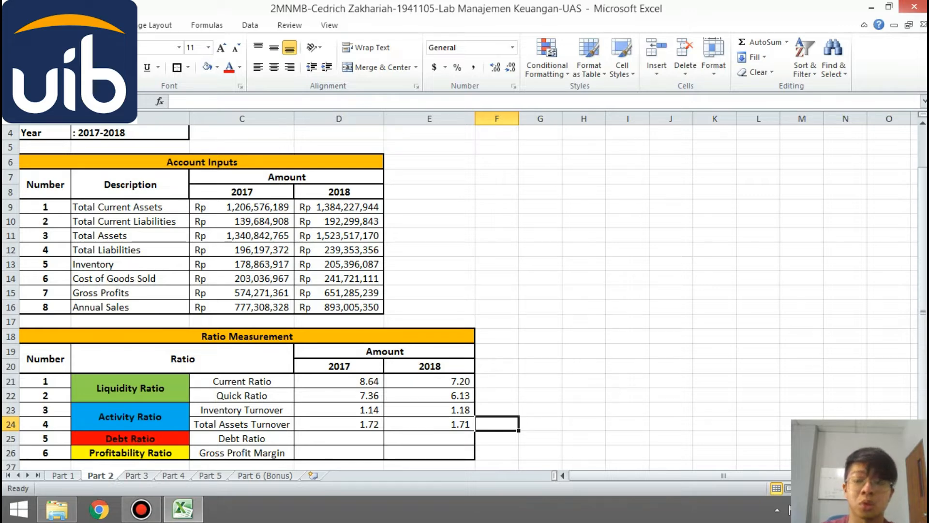
- Calculate the 2017 debt ratio in D25 by dividing total liabilities C12 by total assets C11
left_click(339, 438)
type("=")
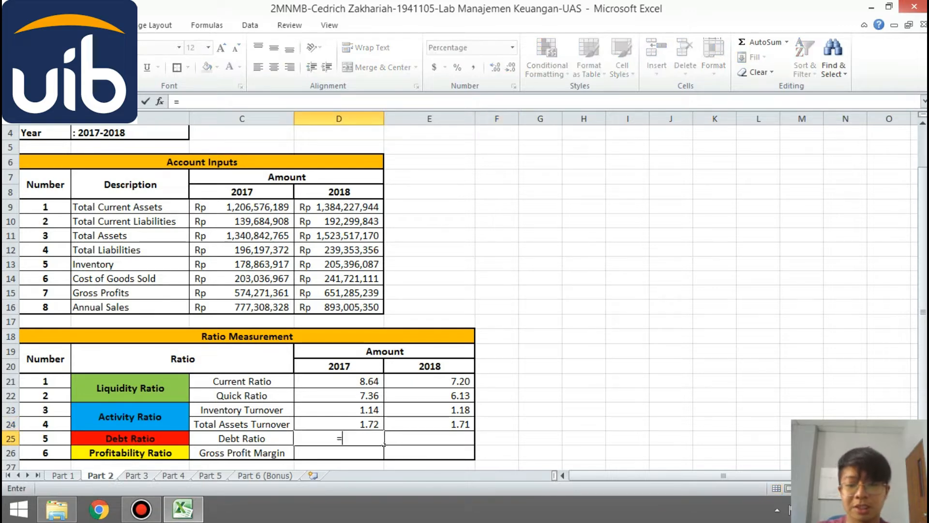
key("Left")
key("Up")
key("Up")
key("Up")
key("Up")
key("Up")
key("Up")
key("Up")
key("Up")
key("Up")
key("Up")
key("Up")
key("Up")
key("Up")
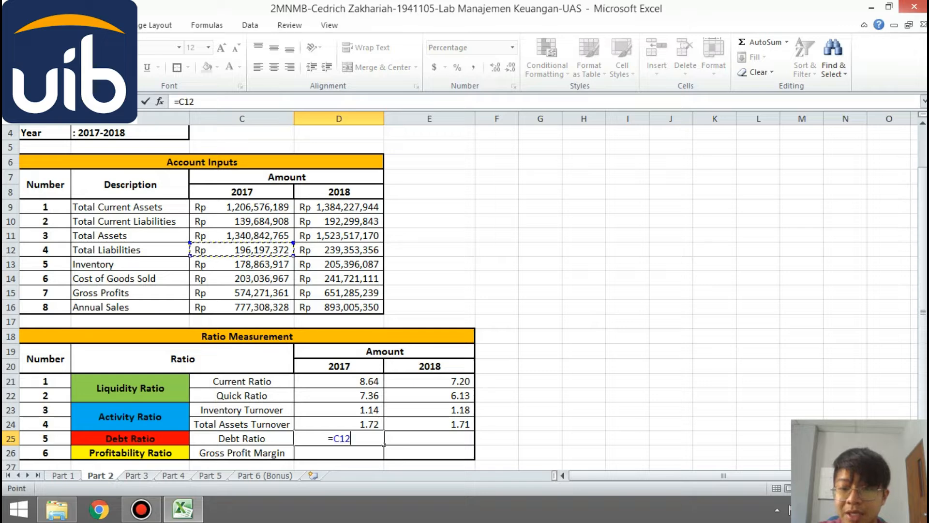
type("/")
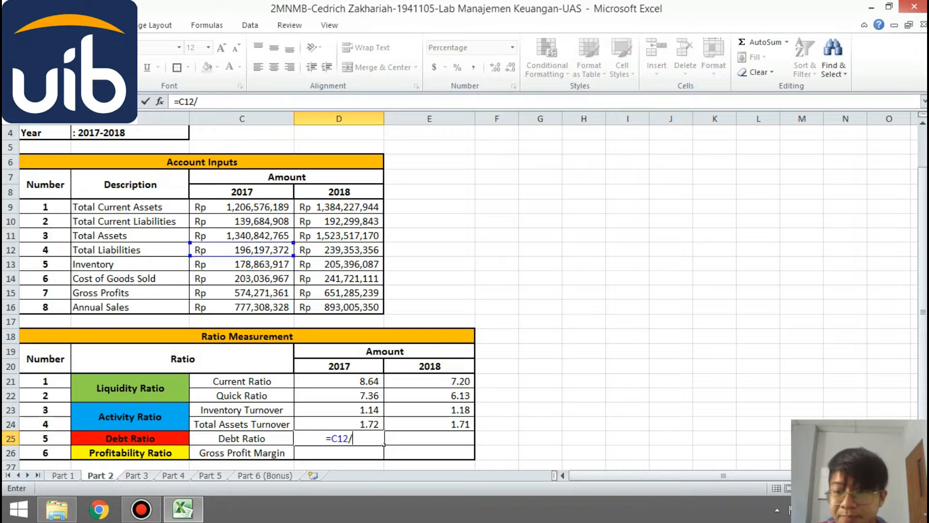
key("Left")
key("Up")
key("Up")
key("Up")
key("Up")
key("Up")
key("Up")
key("Up")
key("Up")
key("Up")
key("Up")
key("Up")
key("Up")
key("Up")
key("Up")
key("Return")
- Calculate the 2018 debt ratio in E25 by dividing total liabilities D12 by total assets D11
key("Up")
key("Right")
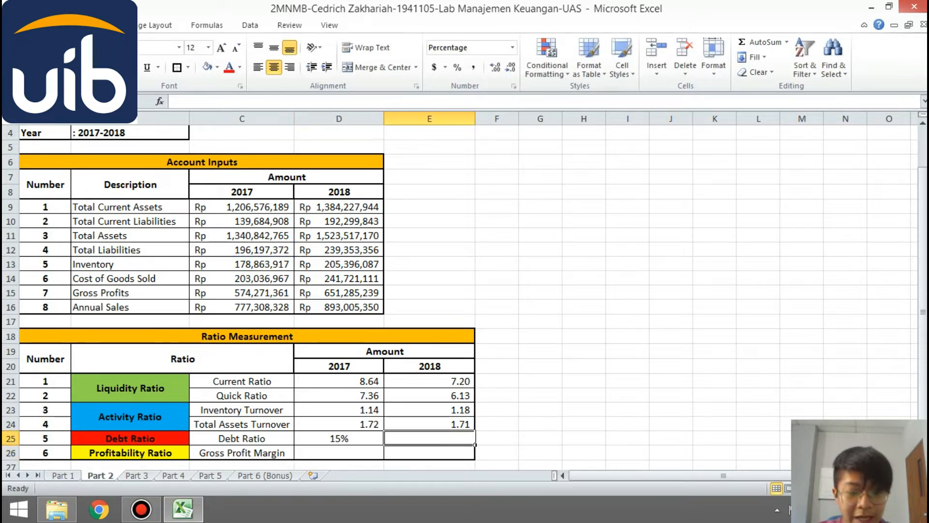
type("=")
key("Left")
key("Up")
key("Up")
key("Up")
key("Up")
key("Up")
key("Up")
key("Up")
key("Up")
key("Up")
key("Up")
key("Up")
key("Up")
key("Up")
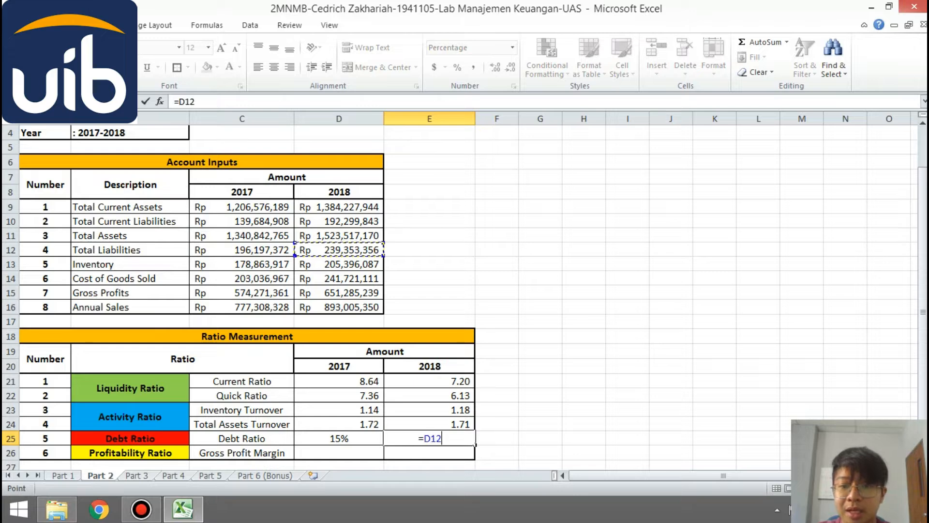
type("/")
key("Left")
key("Up")
key("Up")
key("Up")
key("Up")
key("Up")
key("Up")
key("Up")
key("Up")
key("Up")
key("Up")
key("Up")
key("Up")
key("Up")
key("Up")
key("Return")
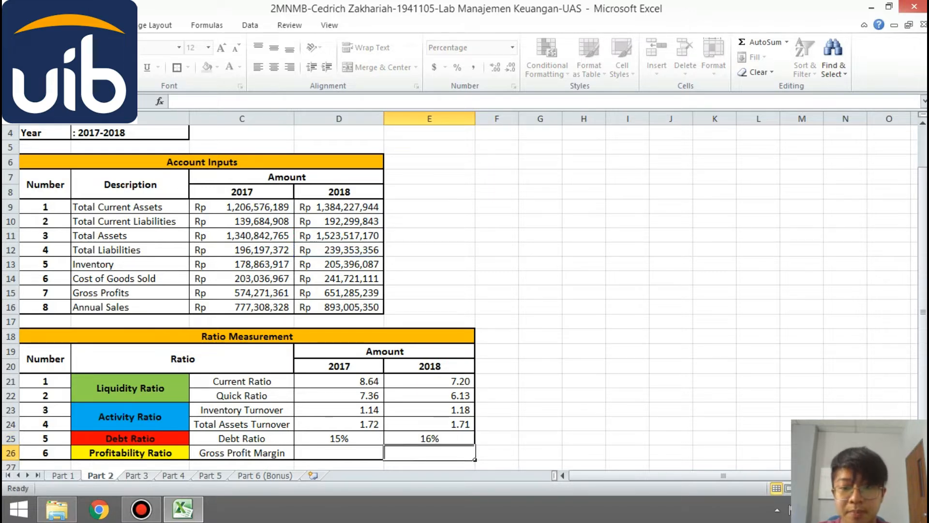
key("Up")
key("Right")
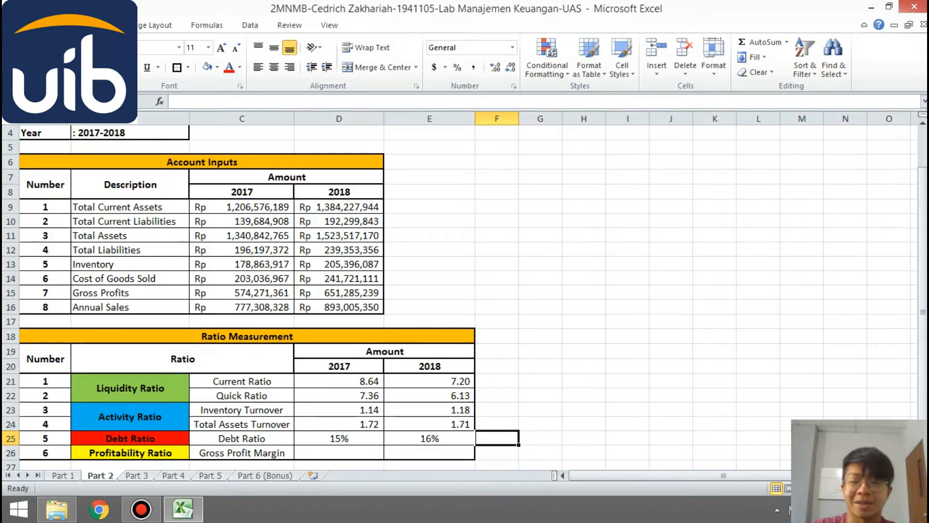
- Calculate the 2017 gross profit margin in D26 by dividing gross profits C15 by annual sales C16
key("Return")
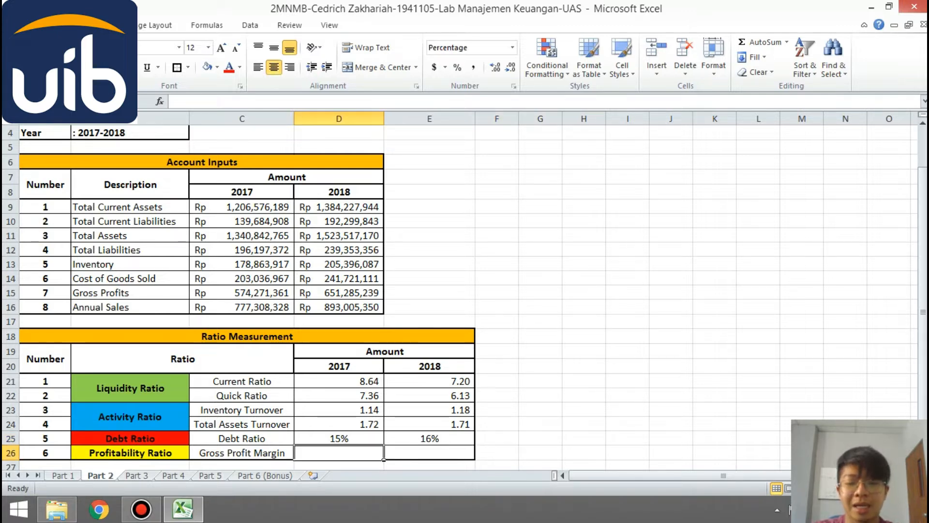
type("=")
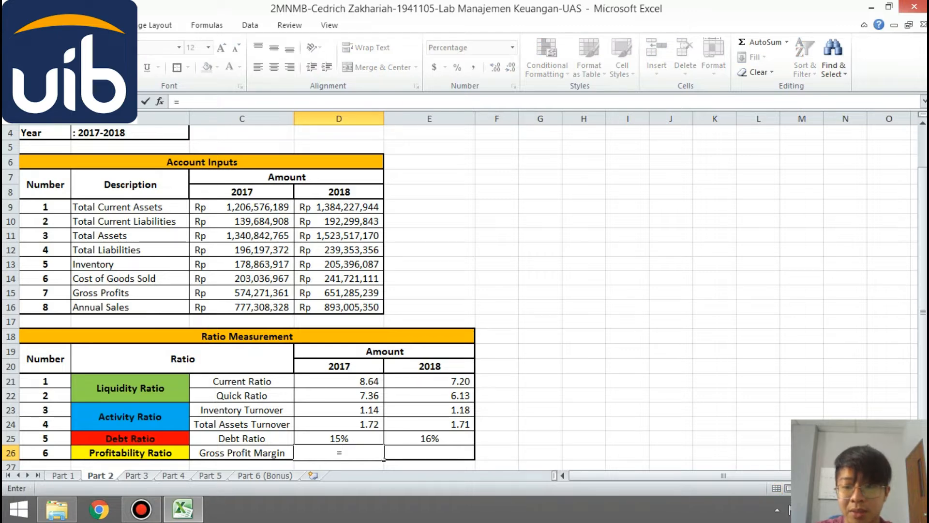
left_click(242, 292)
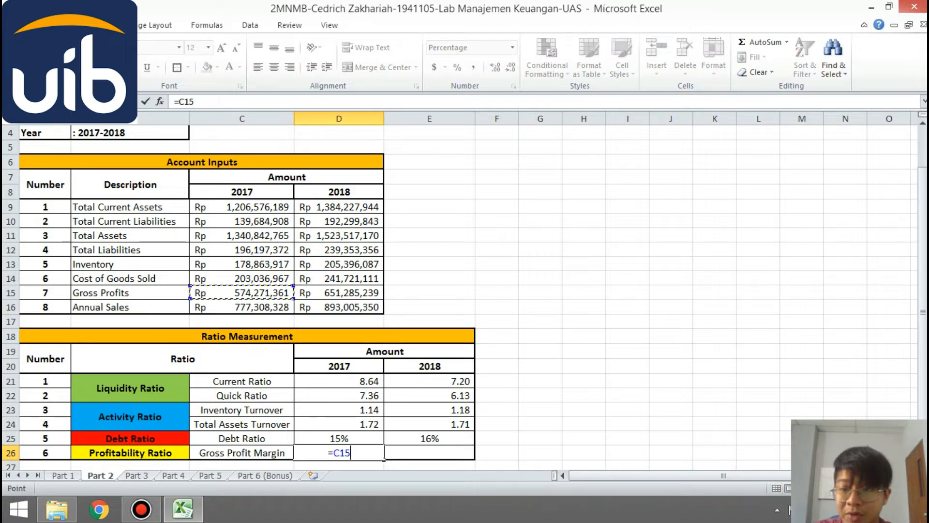
type("/")
left_click(242, 308)
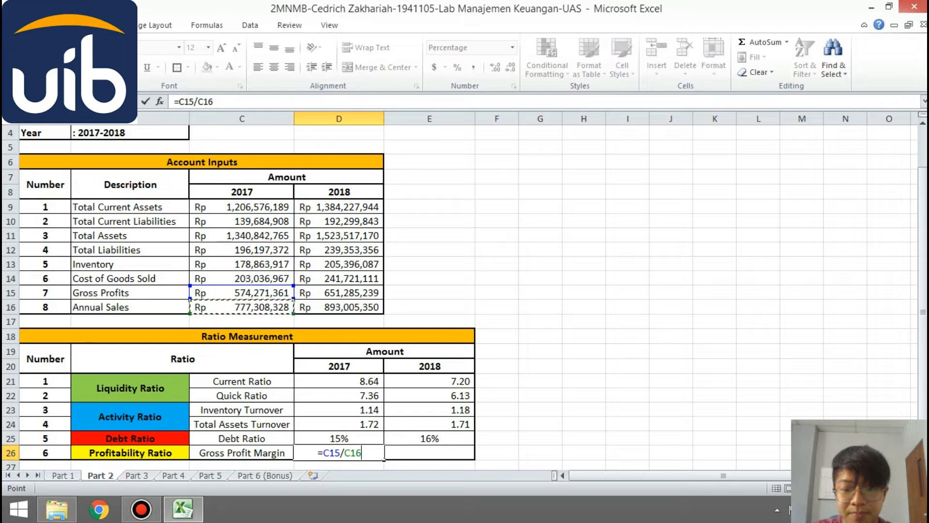
key("Return")
- Calculate the 2018 gross profit margin in E26 by dividing gross profits D15 by annual sales D16
left_click(429, 437)
type("=")
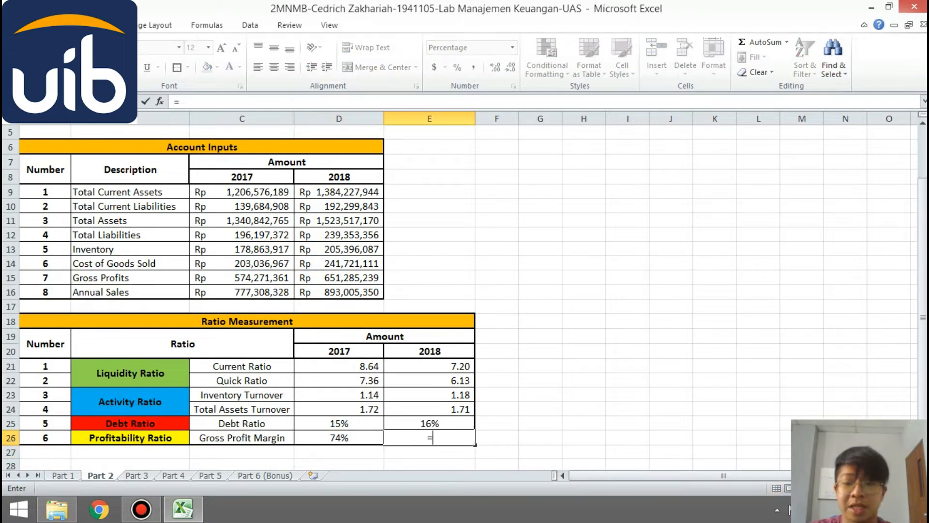
left_click(339, 278)
type("/")
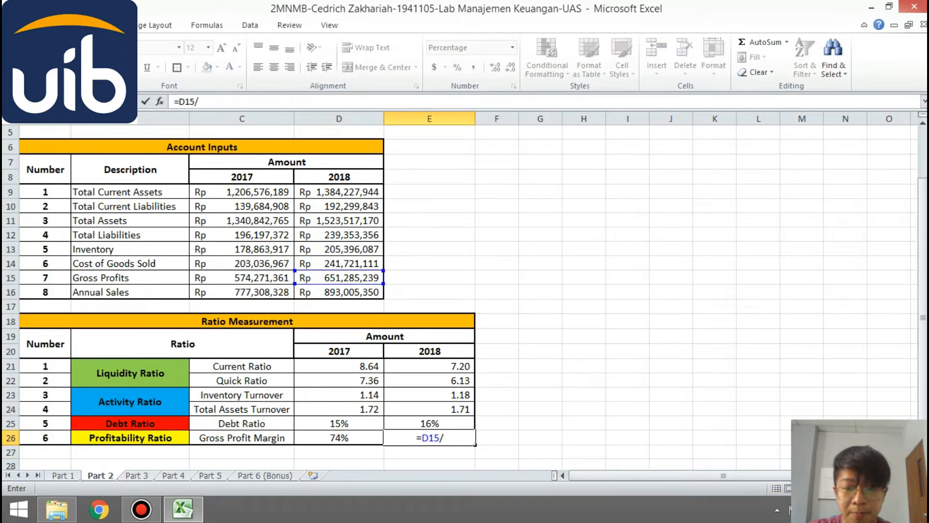
left_click(339, 292)
key("Return")
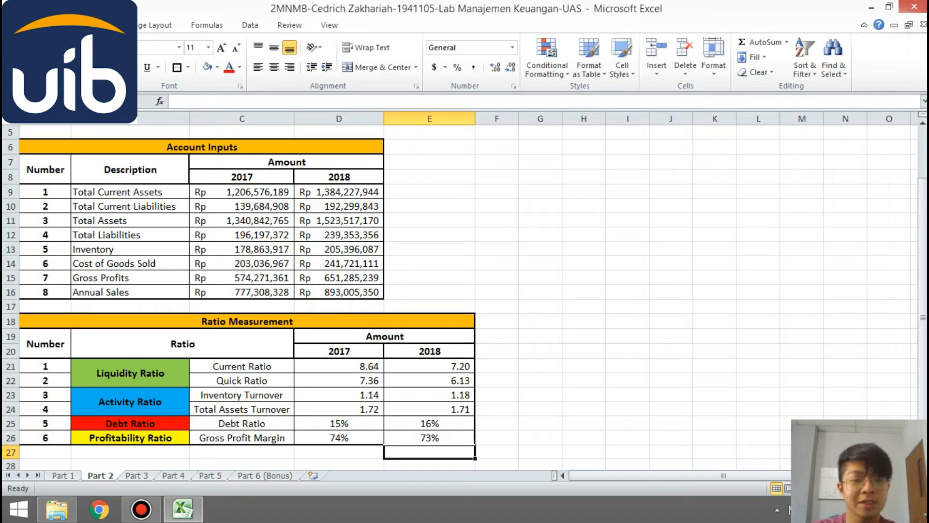
left_click_drag(923, 282, 923, 283)
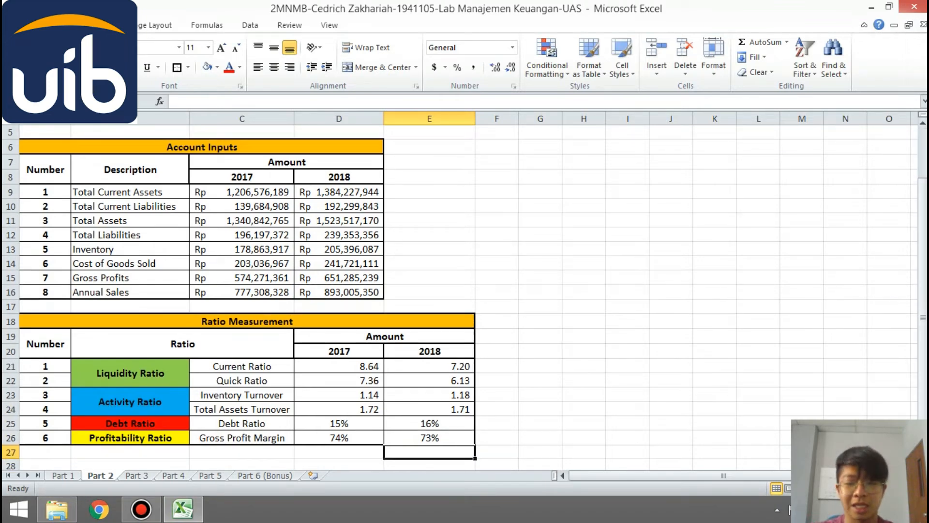
left_click(498, 423)
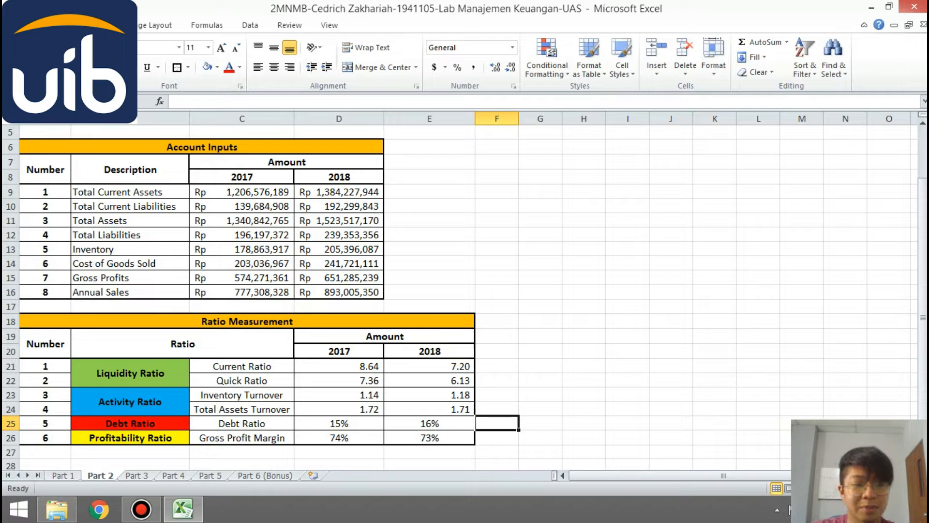
- Enter the required return r of 10% in B15 of the Part 3 Stock Valuation sheet
scroll(465, 298, "up", 2)
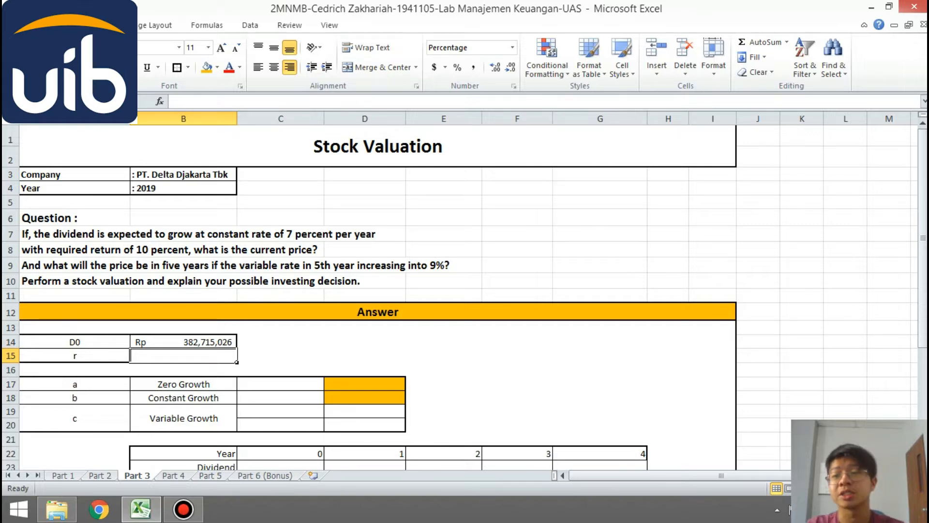
left_click(517, 234)
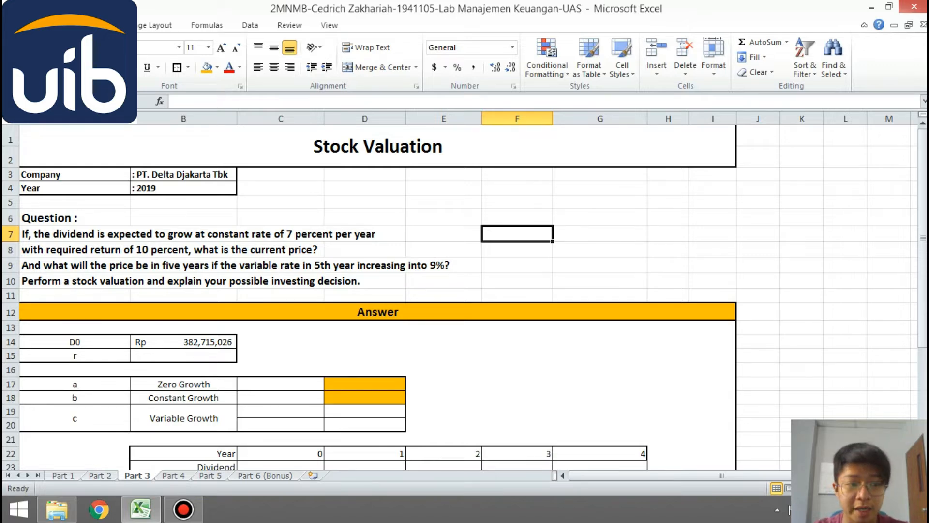
left_click_drag(923, 222, 924, 259)
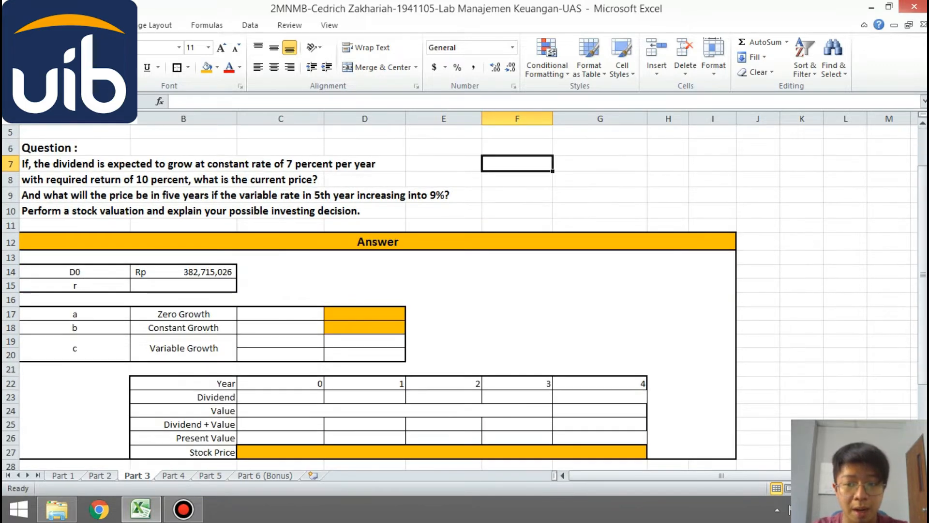
left_click(183, 285)
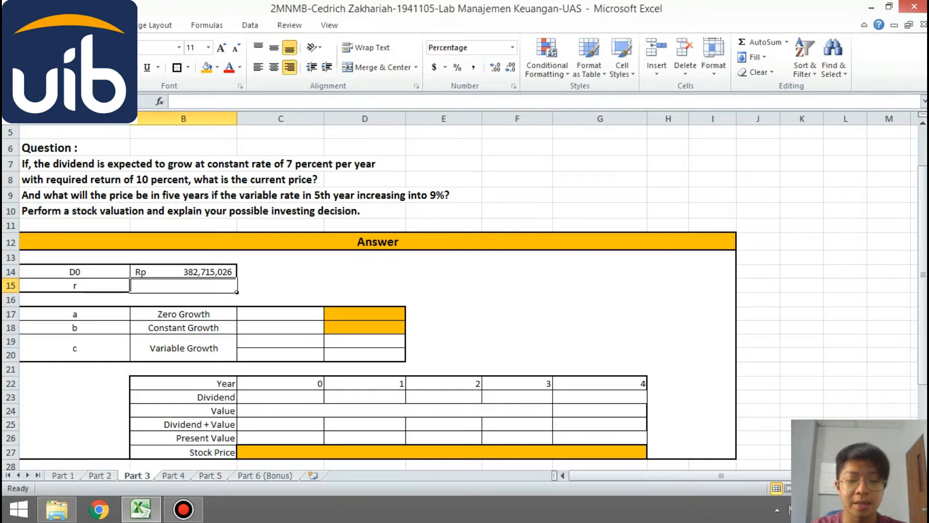
type("10")
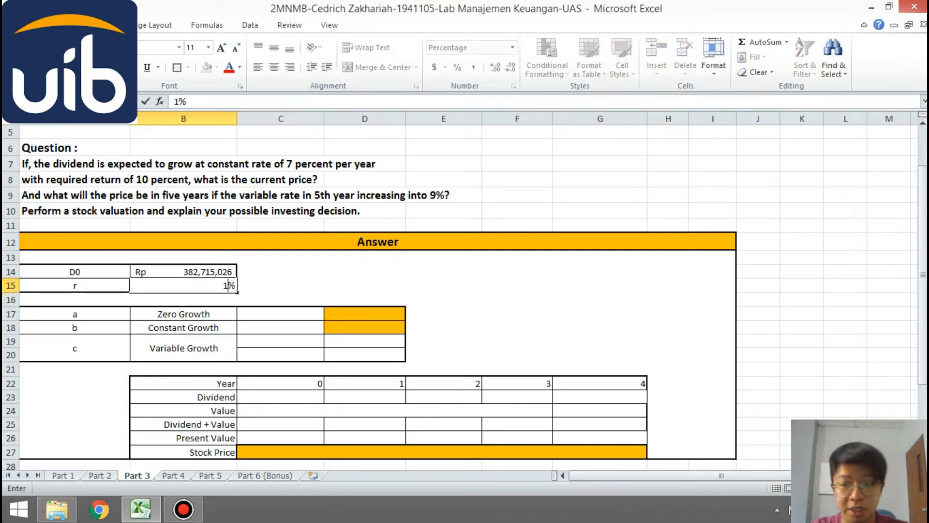
key("Return")
key("Return")
- Enter growth rates of 0% for zero growth in C17 and 7% for constant growth in C18
left_click(323, 320)
type("0")
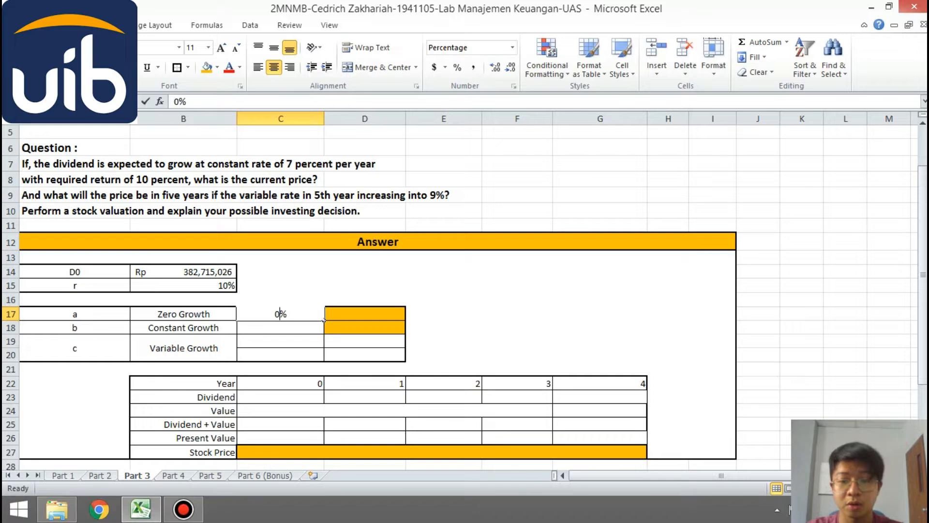
key("Return")
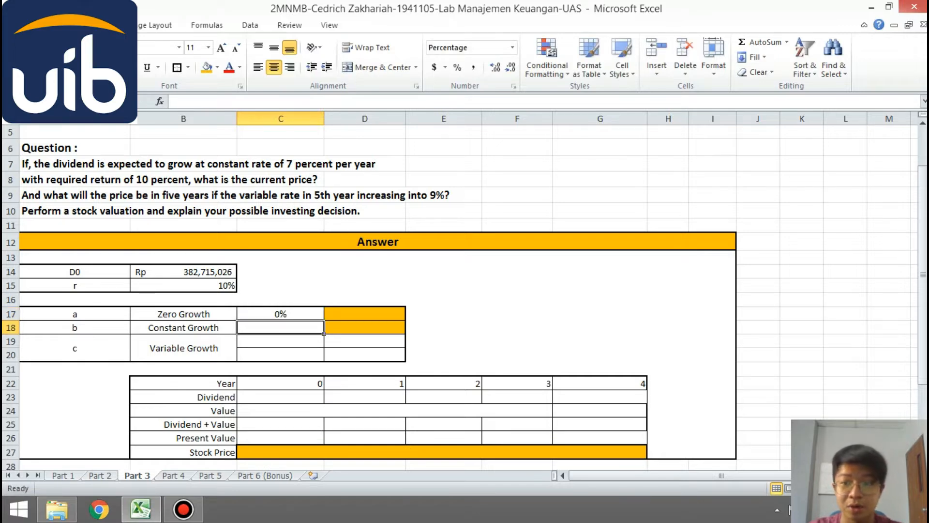
type("7")
key("Return")
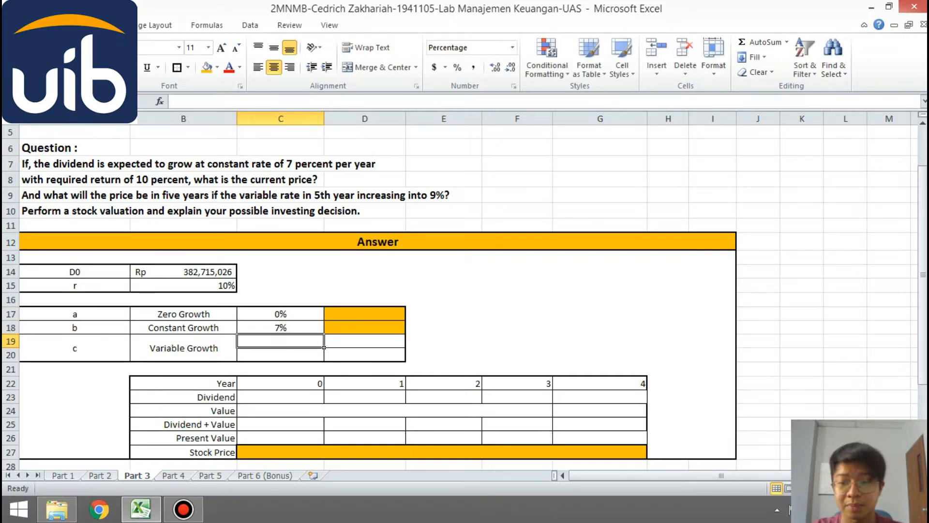
- Enter the two variable growth rates, 7% in C19 and 9% in C20
type("7")
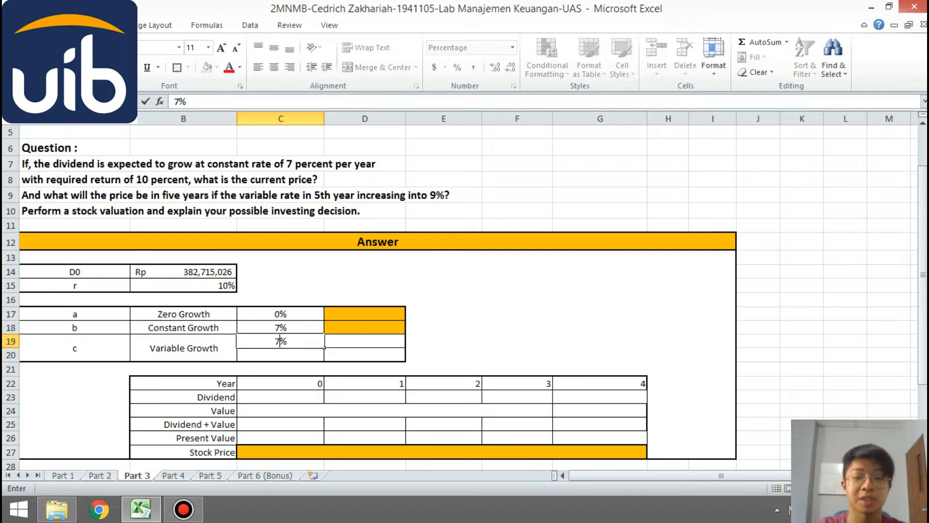
key("Return")
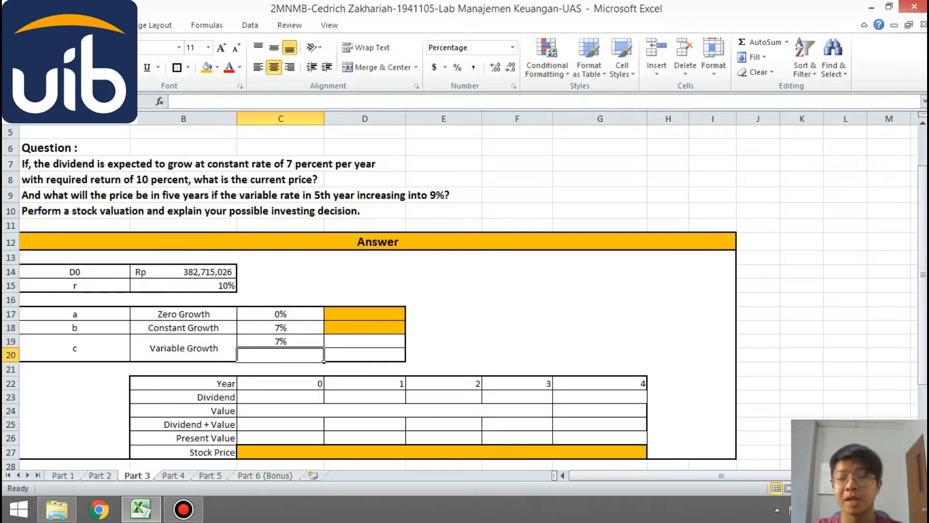
type("9")
key("Return")
- Label the variable growth periods beside their rates with "1 s/d 4" in D19 and 5 in D20
key("Right")
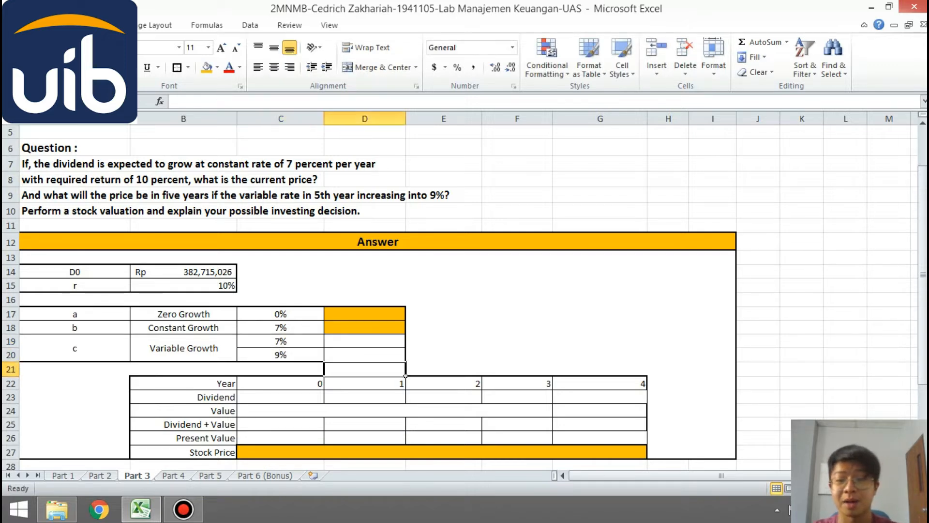
key("Up")
key("Up")
type("1 s/d 4")
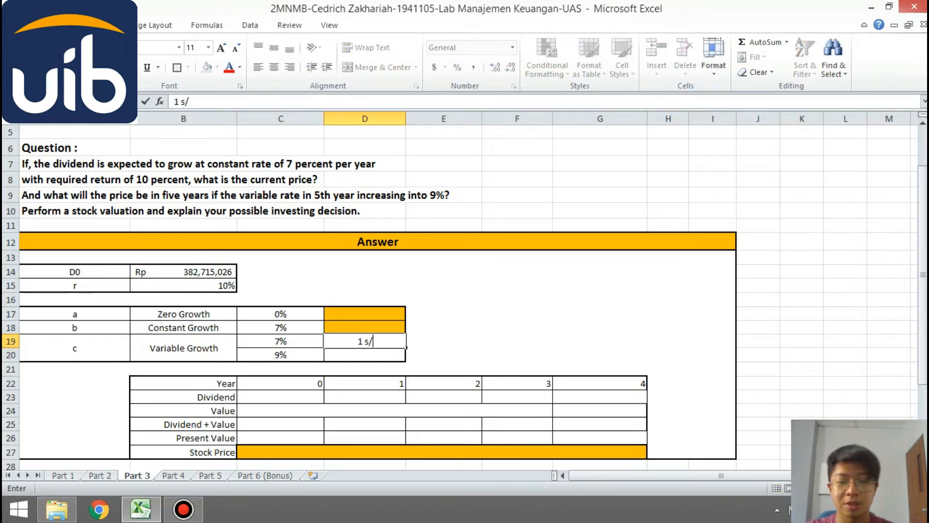
key("Return")
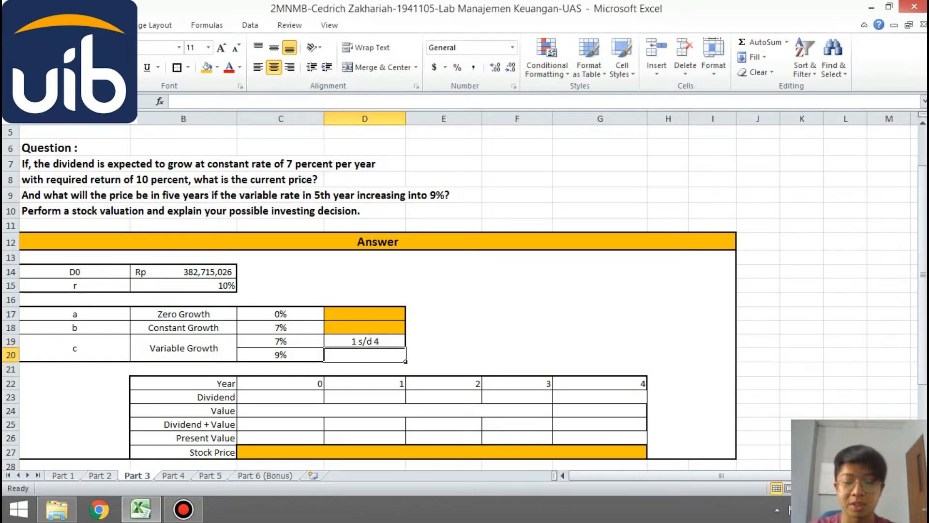
type("5")
key("Return")
- Calculate the zero growth stock price in D17 by dividing D0 in B14 by the required return in B15
key("Up")
key("Up")
key("Up")
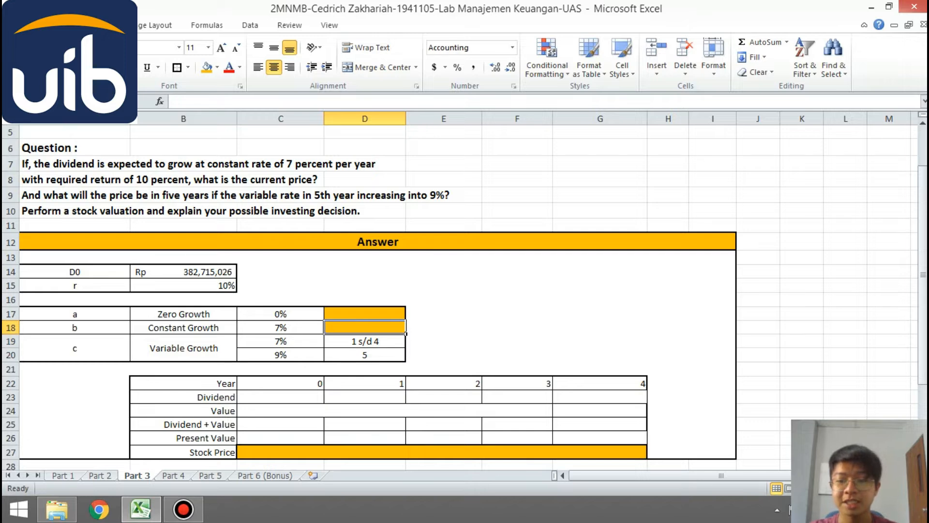
key("Up")
type("=")
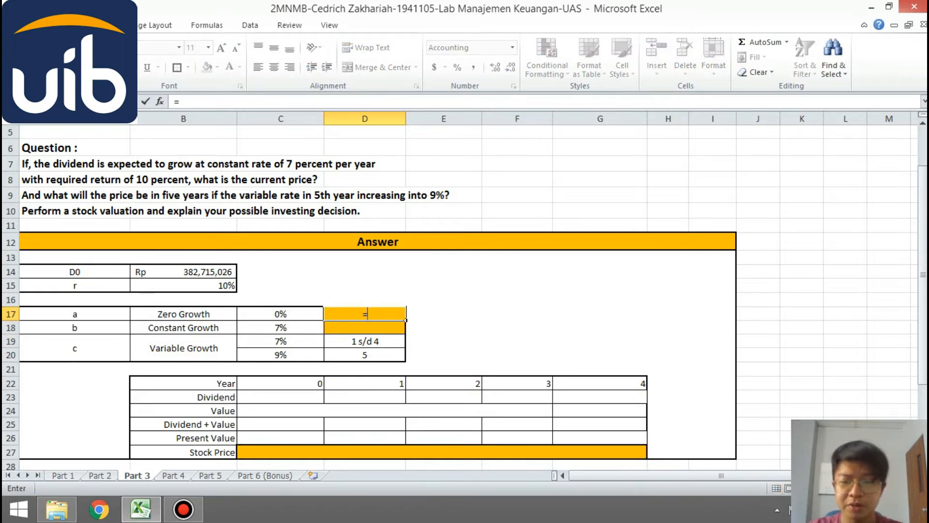
type("B14/")
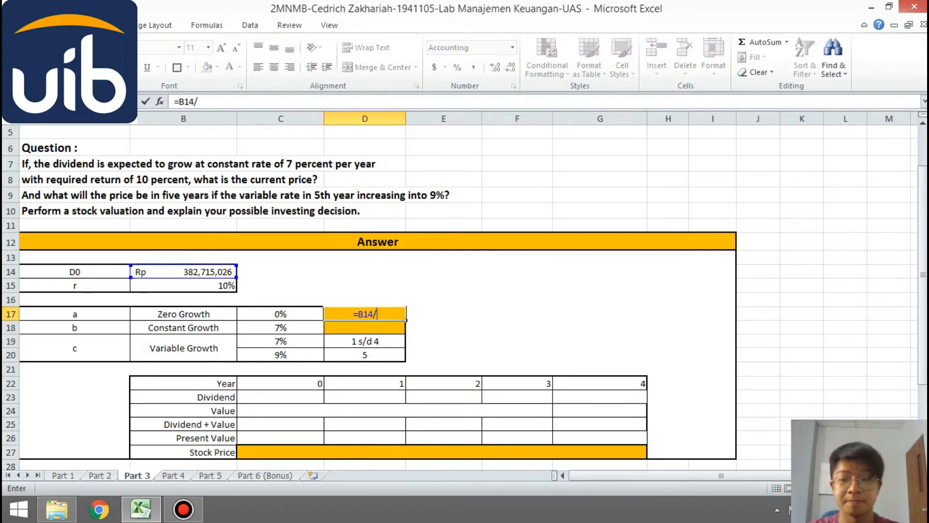
type("B15")
key("Return")
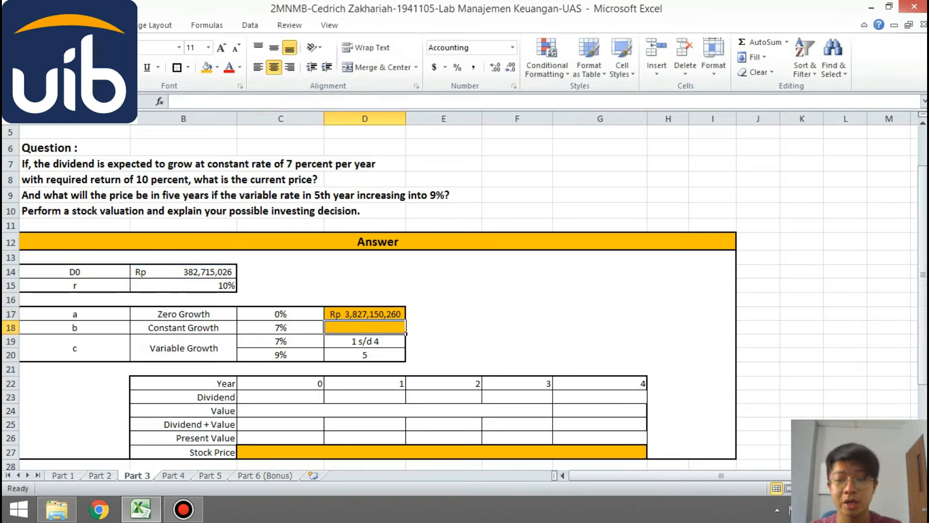
- Calculate the constant growth stock price in D18 with the formula =B14*(1+C18)/(B15-C18)
type("=")
left_click(183, 272)
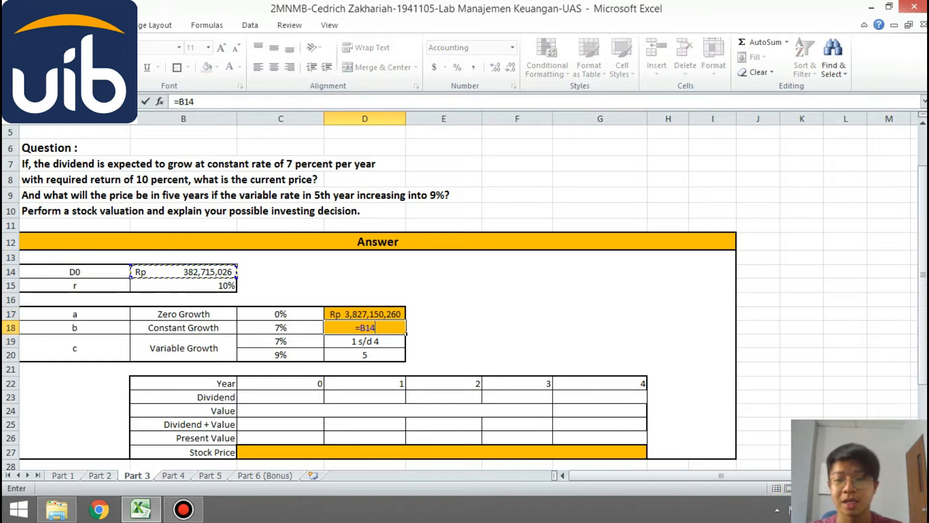
type("*")
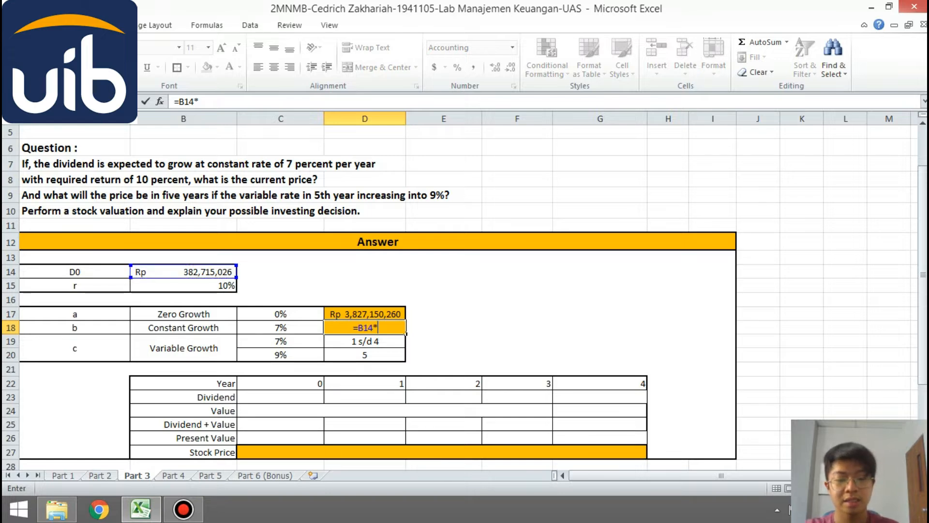
type("(1+")
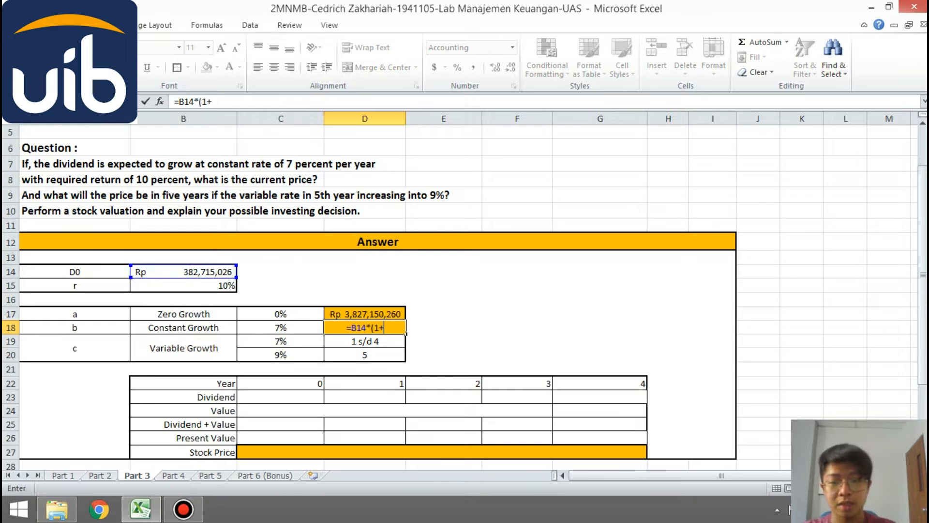
type("C18)/")
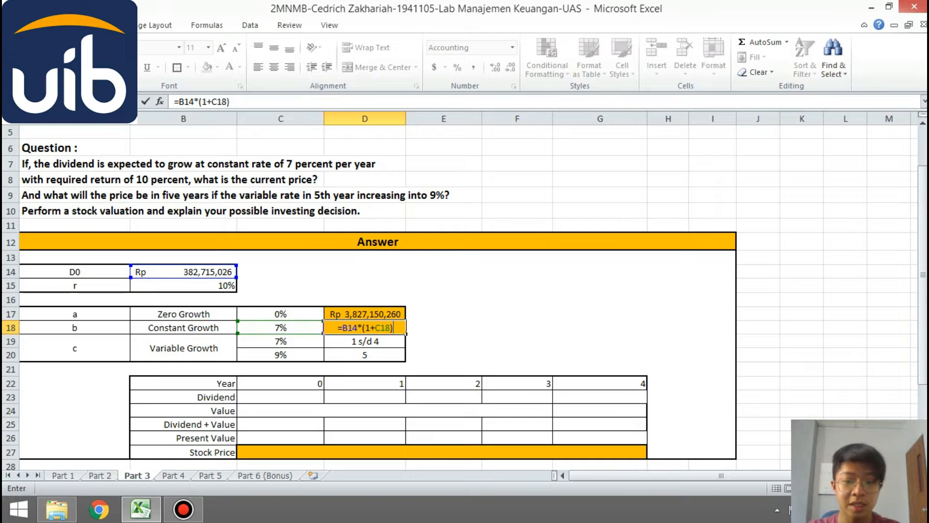
type("(")
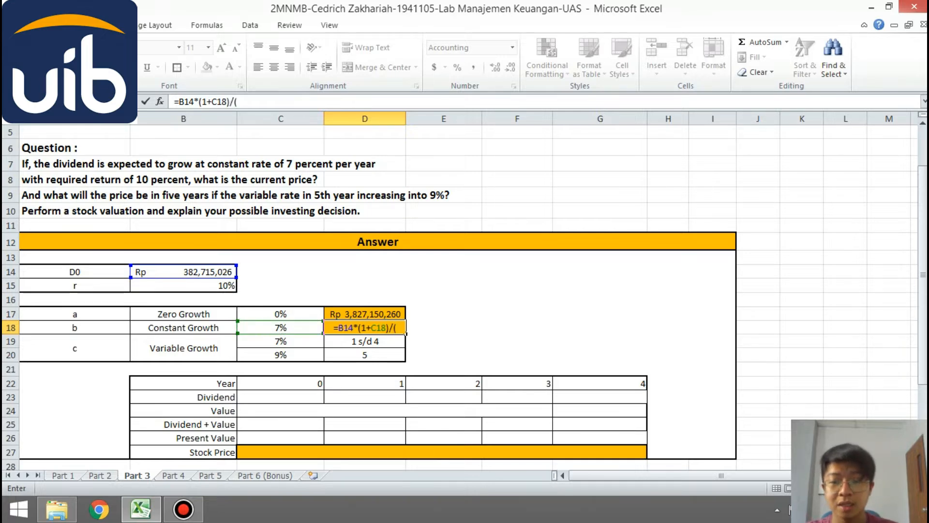
type("B15-")
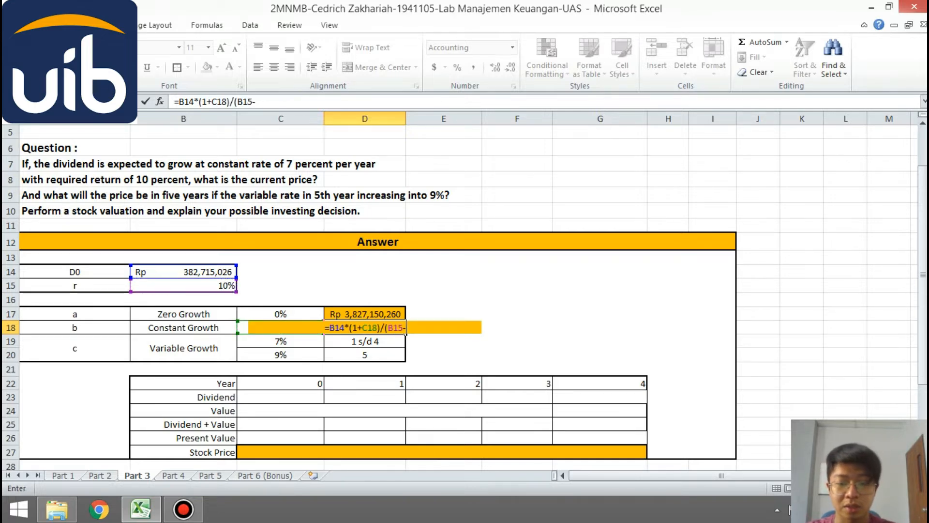
type("C18)")
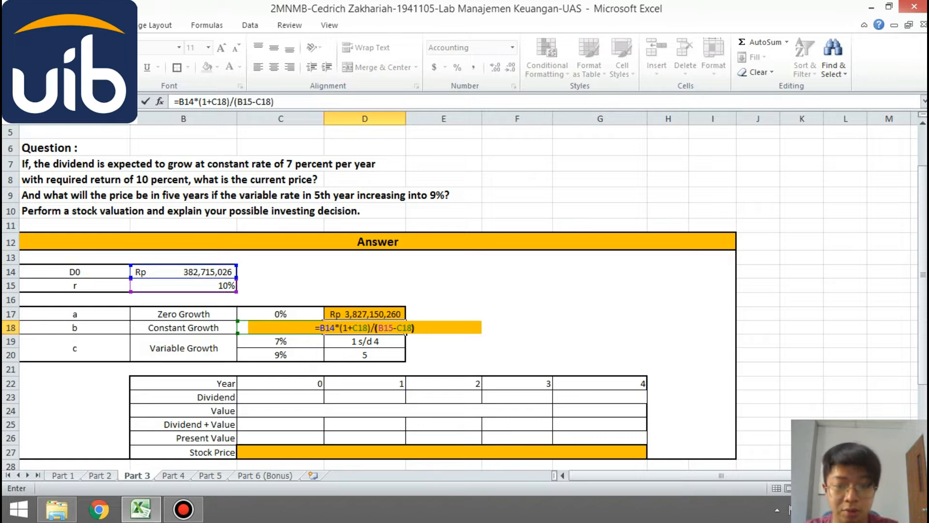
key("Return")
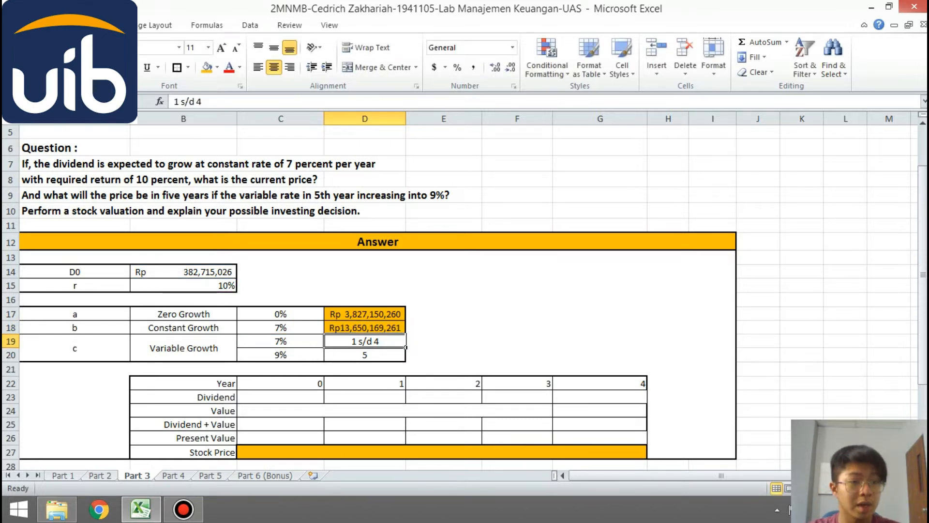
left_click_drag(923, 227, 923, 301)
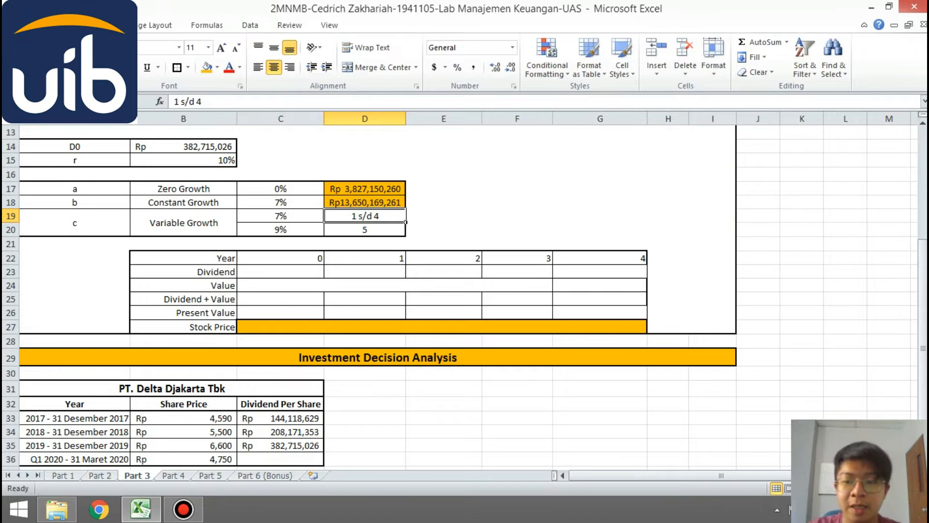
- Link the year 0 dividend in C23 to the D0 value in B14
left_click(324, 274)
type("=")
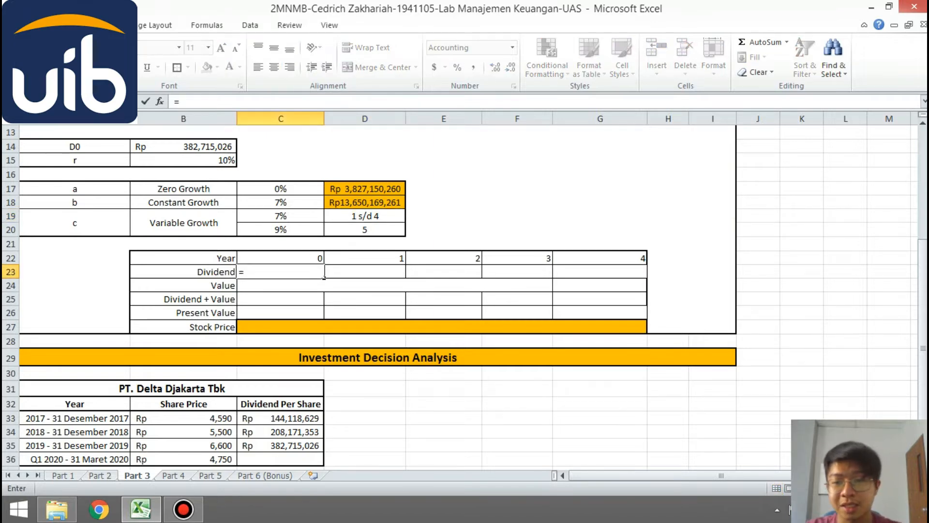
key("Up")
key("Up")
key("Up")
key("Up")
key("Up")
key("Up")
key("Up")
key("Up")
key("Up")
key("Left")
key("Return")
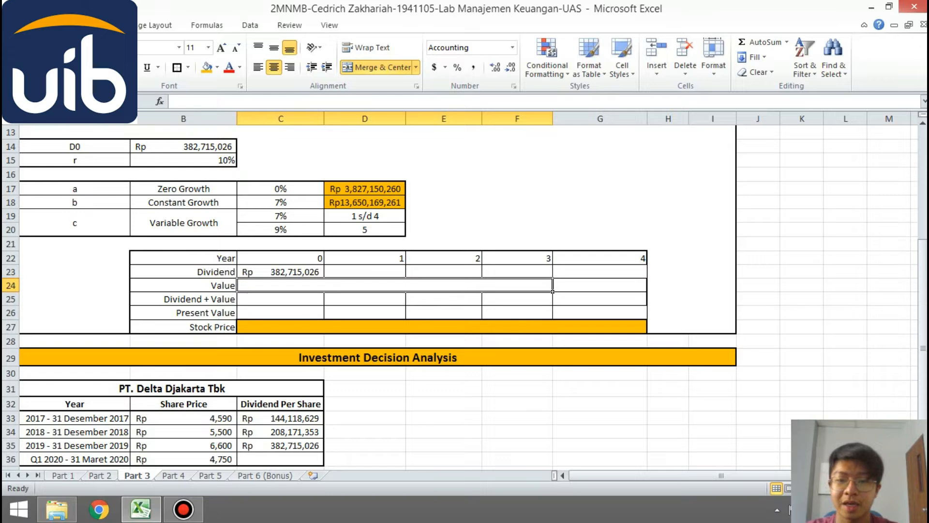
- Calculate the year 1 dividend in D23 with =C23*(1+$C$19) and fill the formula across to year 4 in G23
left_click(405, 275)
type("=")
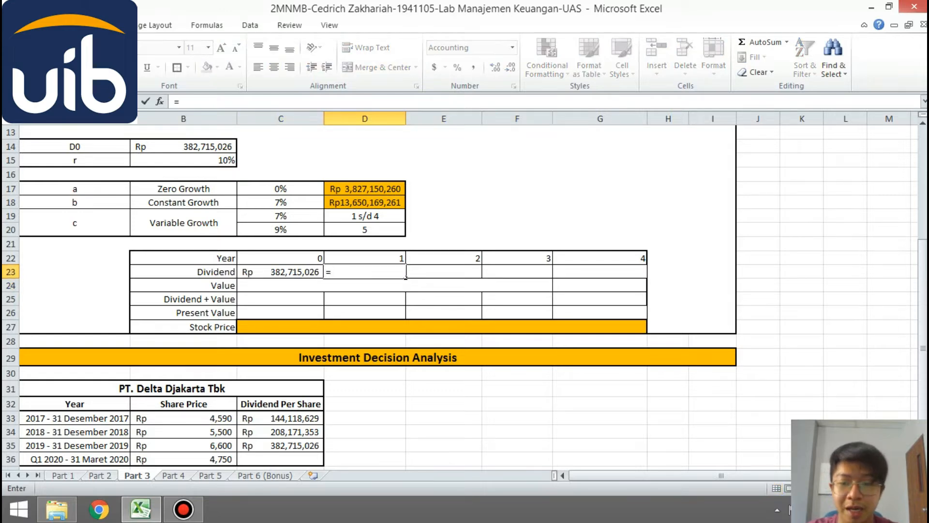
key("Left")
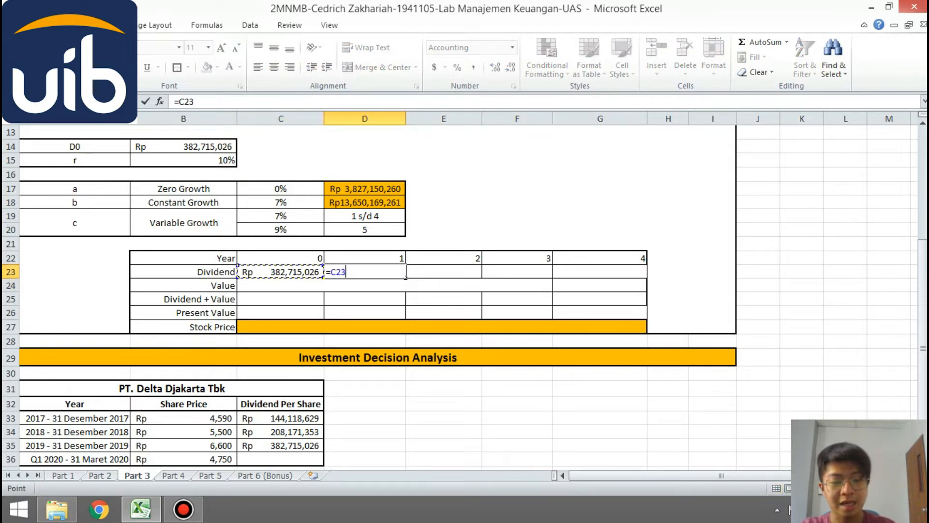
type("*(1")
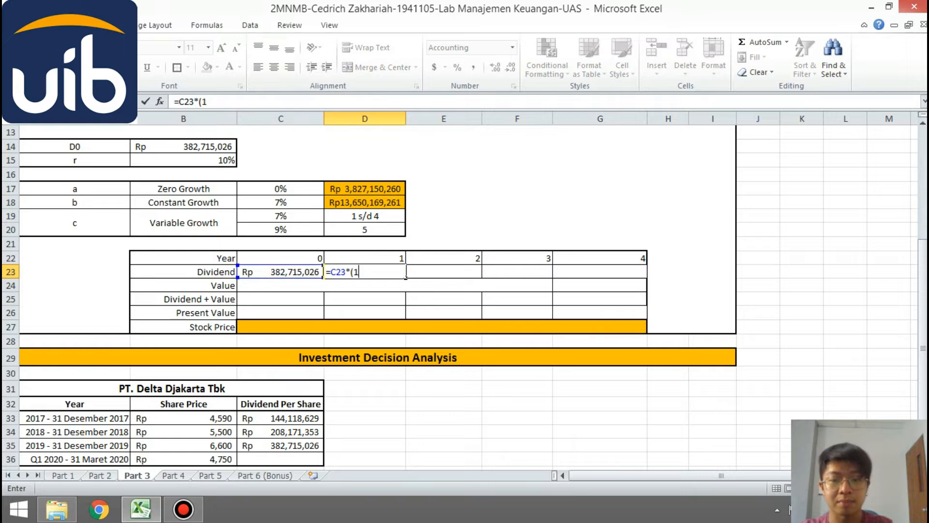
type("+")
left_click(281, 217)
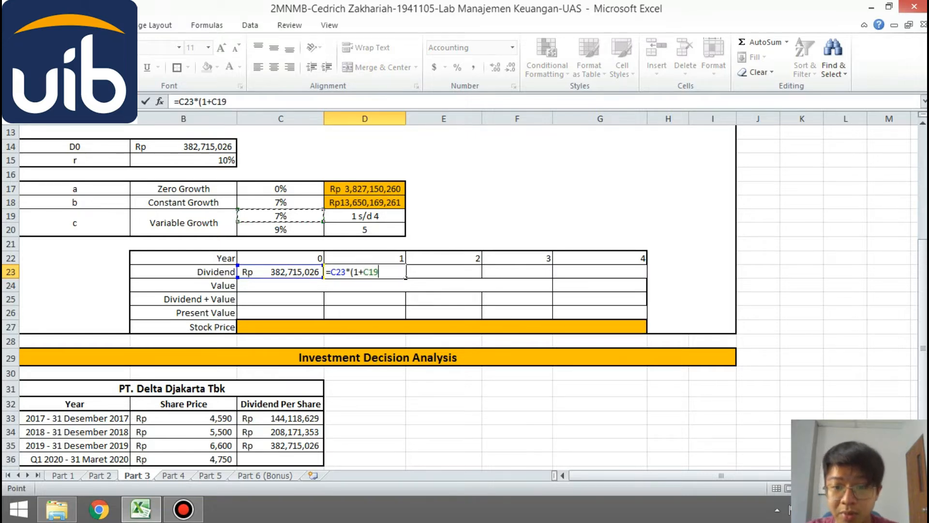
key("F4")
type(")")
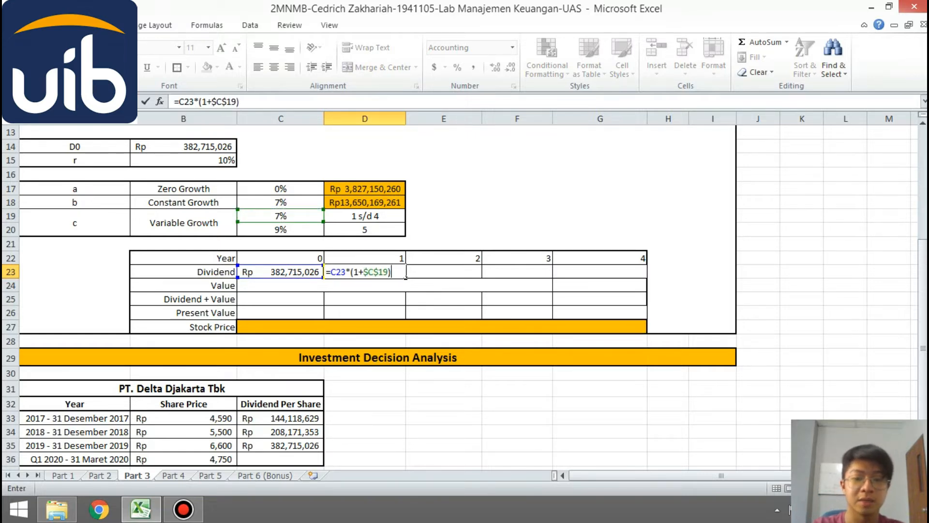
key("Return")
left_click(368, 272)
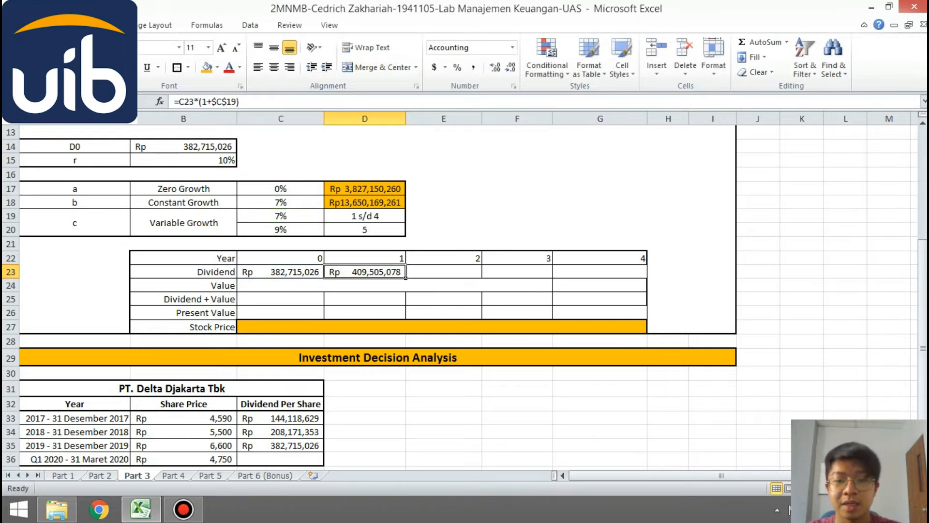
left_click_drag(406, 278, 647, 278)
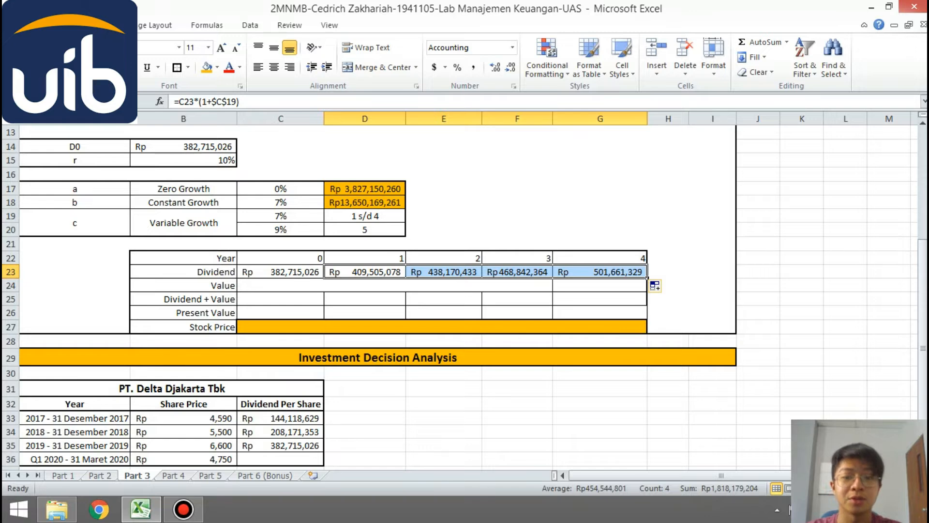
- Calculate the year 4 value in G24 with the formula =G23*(1+C20)/(B15-C20)
left_click(646, 290)
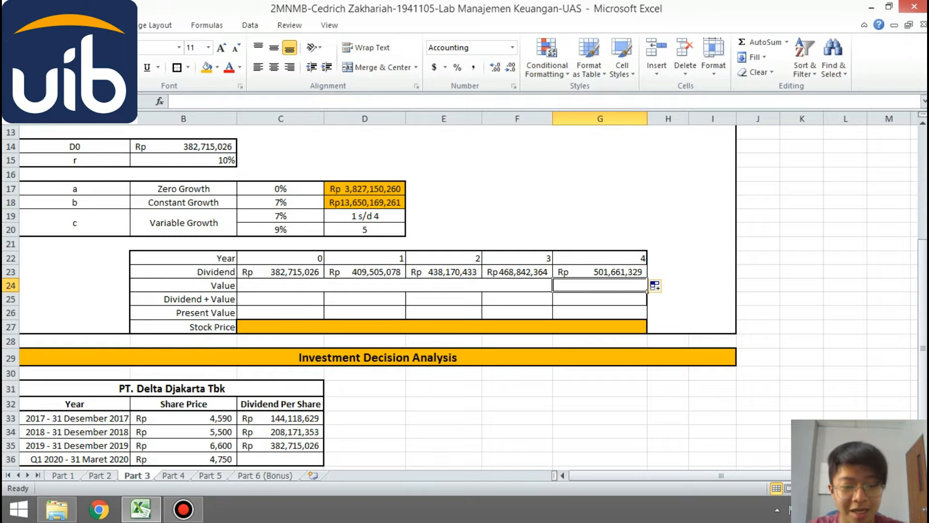
type("=")
key("Up")
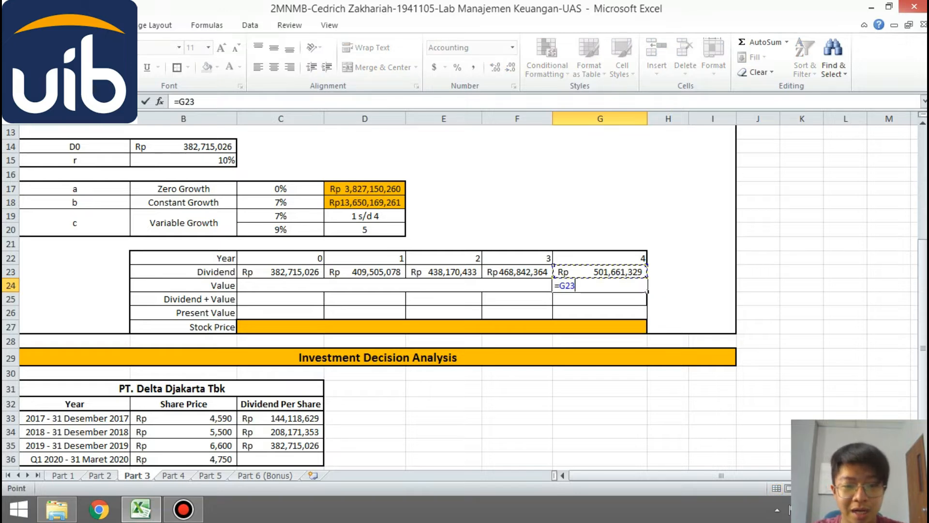
type("*(")
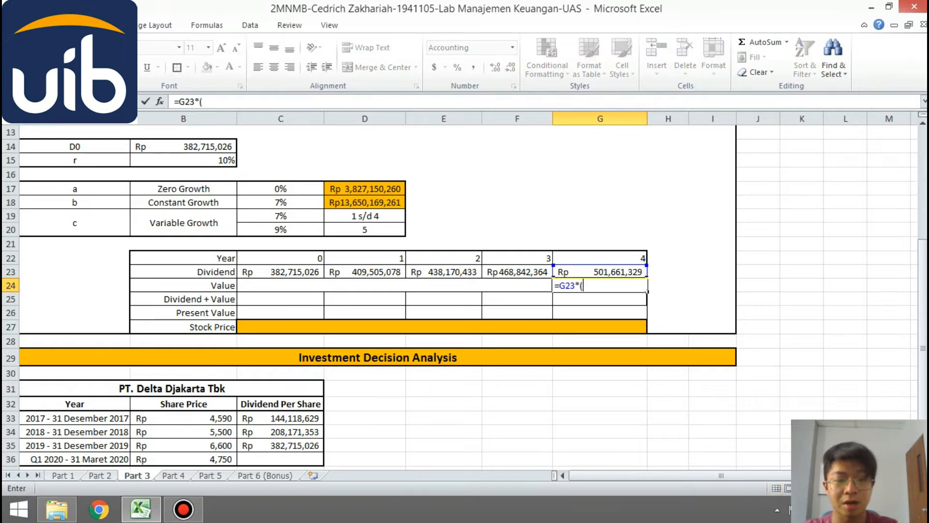
type("1+")
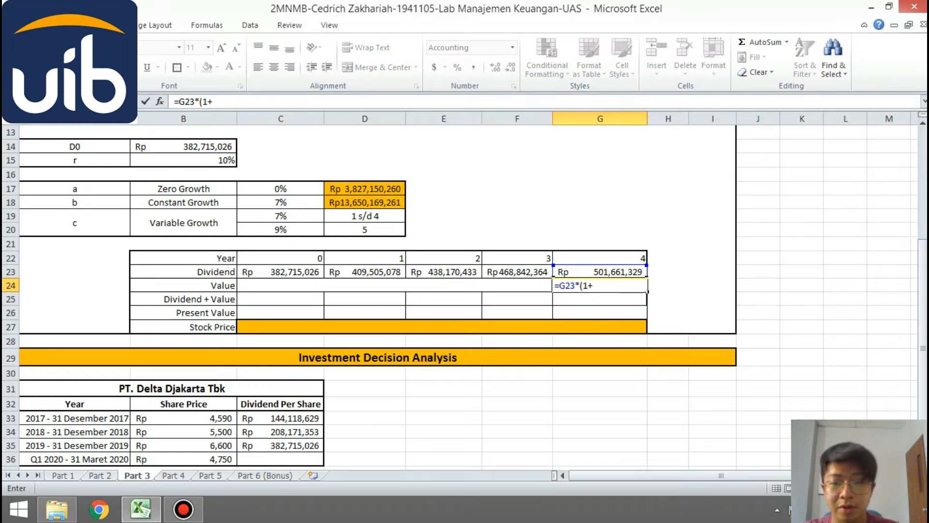
left_click(281, 230)
type(")/")
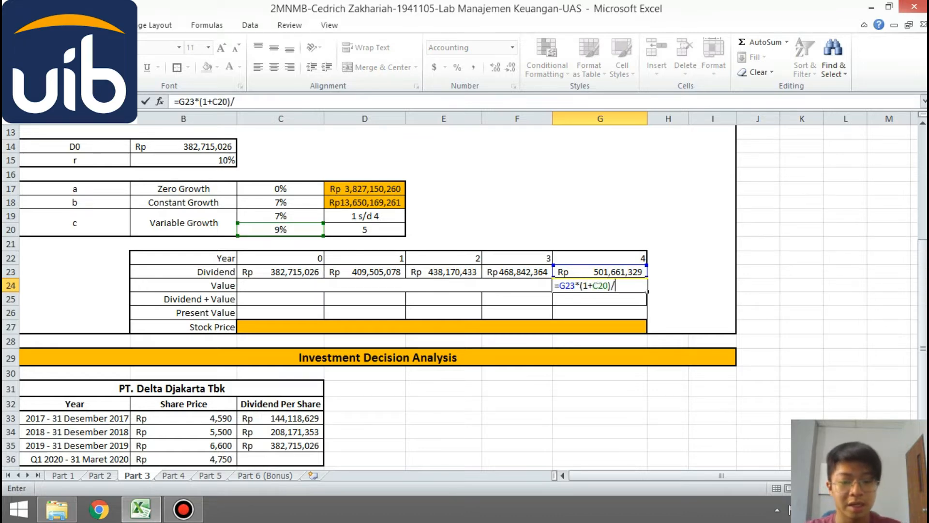
type("(")
left_click(184, 160)
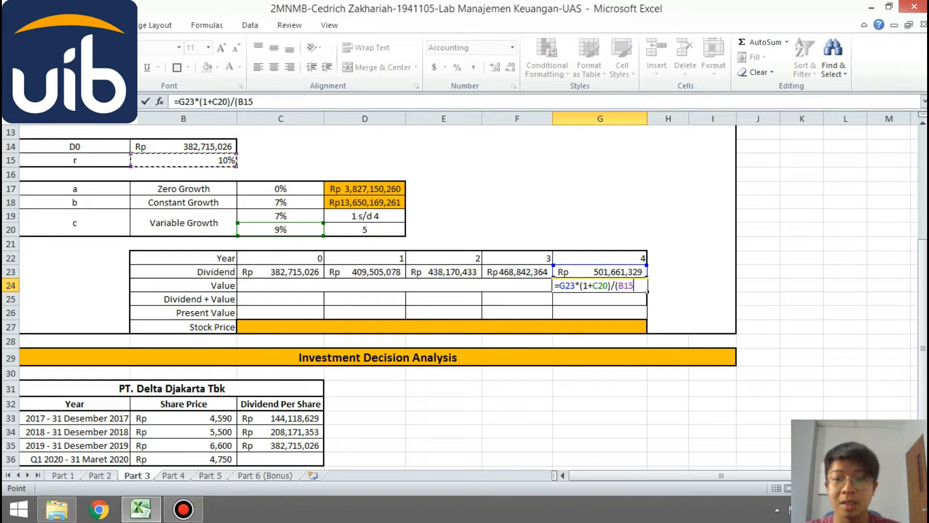
type("-")
left_click(281, 230)
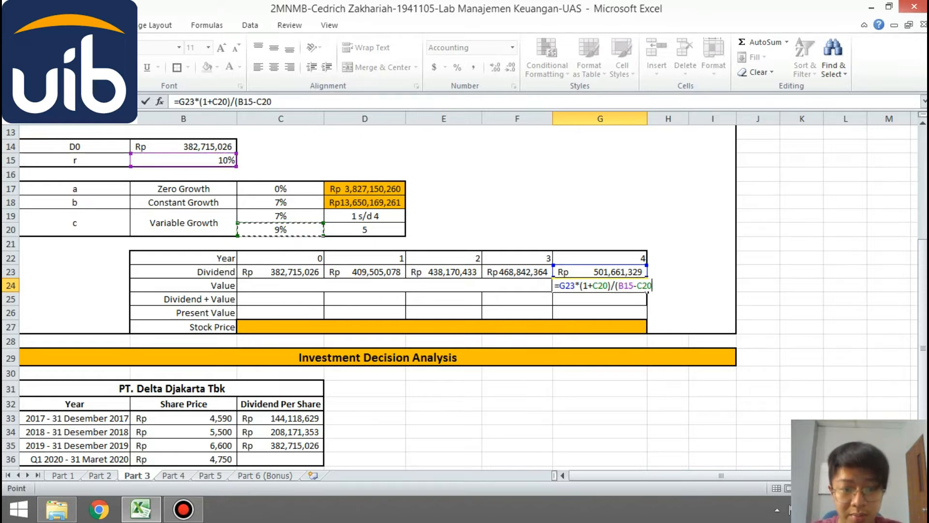
type(")")
key("Return")
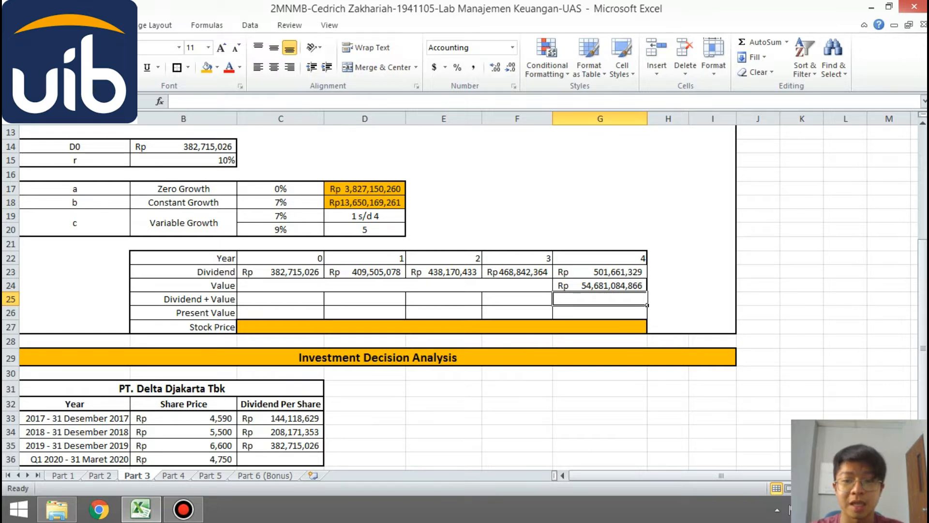
- Calculate the year 1 Dividend + Value in D25 by adding the dividend in D23 and the merged Value cell below it
left_click(365, 299)
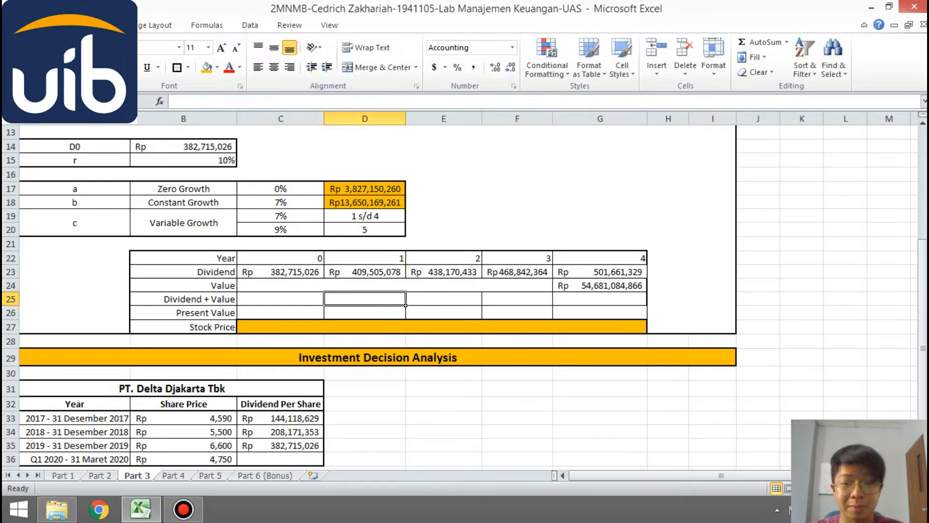
left_click(405, 262)
left_click(323, 263)
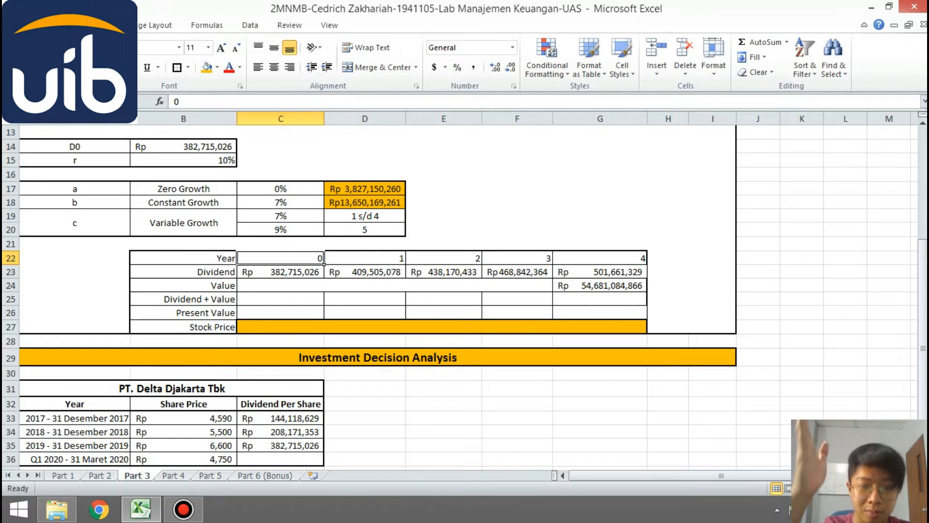
left_click(405, 304)
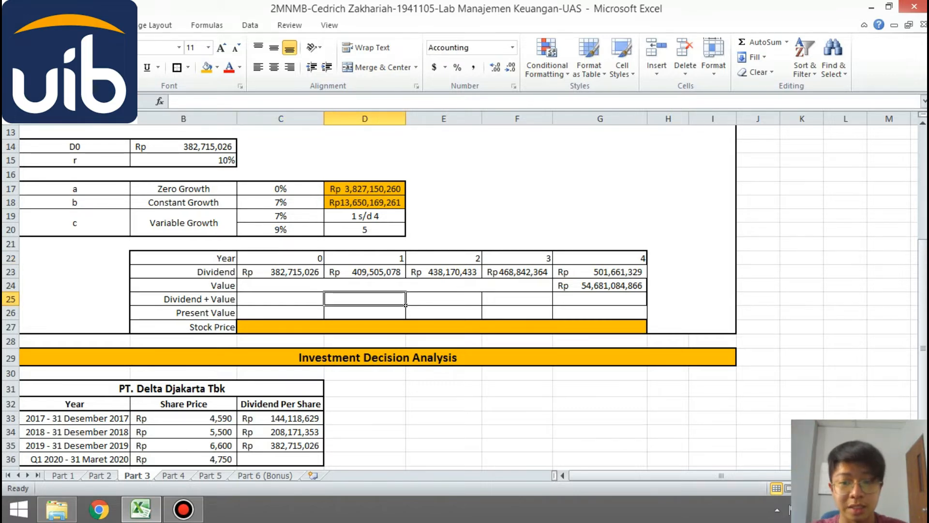
type("=")
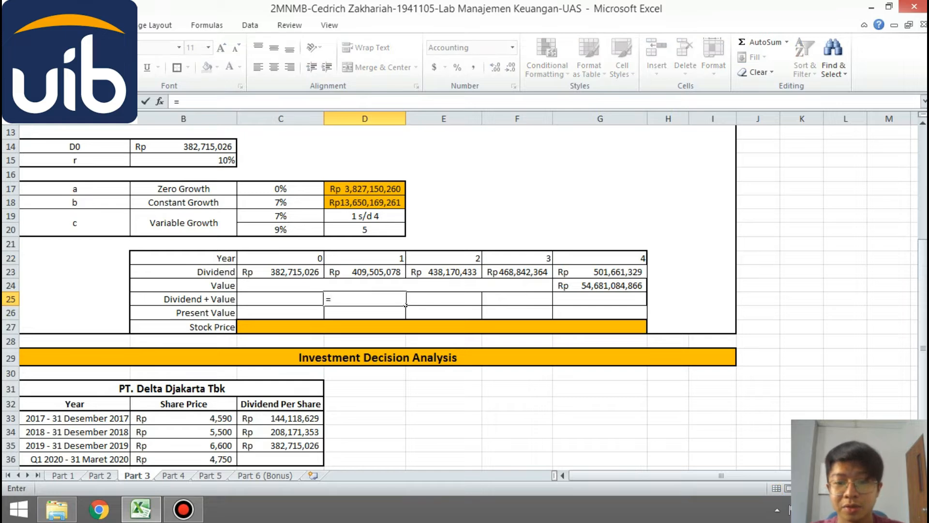
key("Up")
key("Up")
type("+")
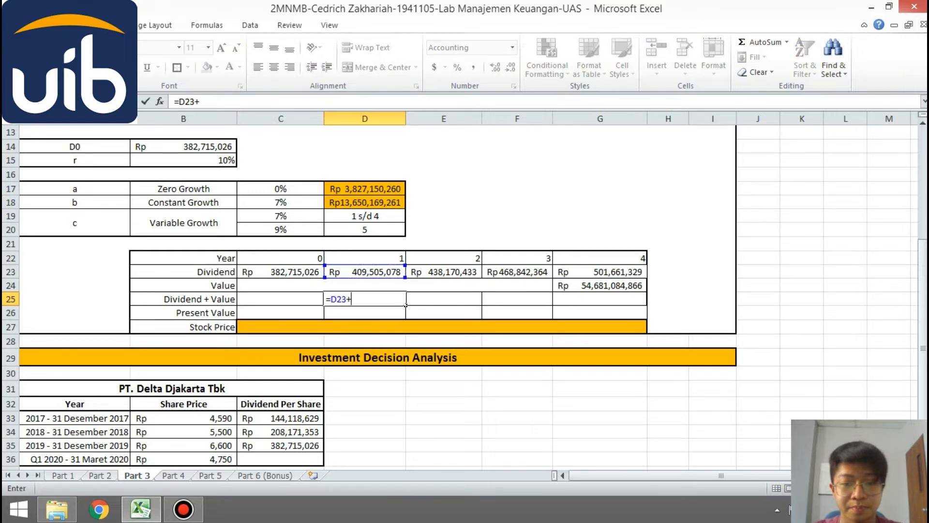
key("Up")
key("Return")
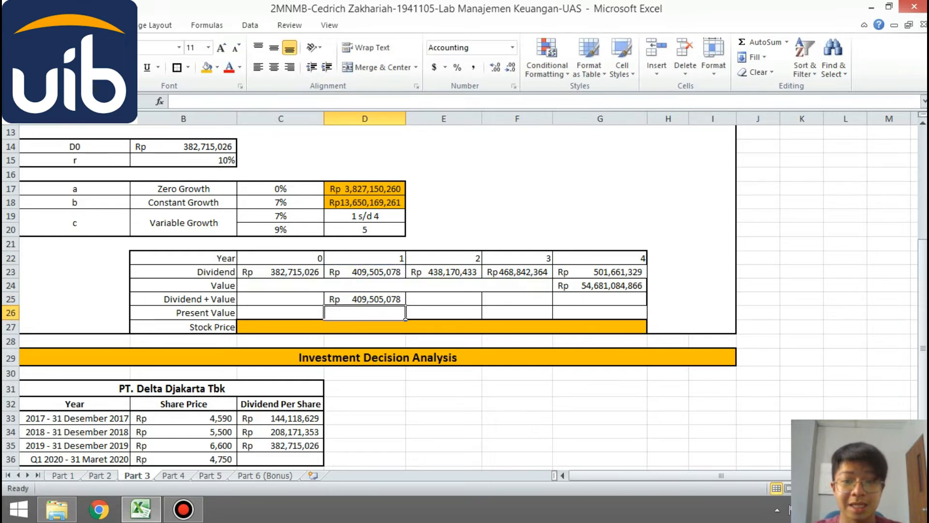
- Calculate the year 2 Dividend + Value in E25 with the formula =E23+C24
key("Up")
key("Right")
type("=")
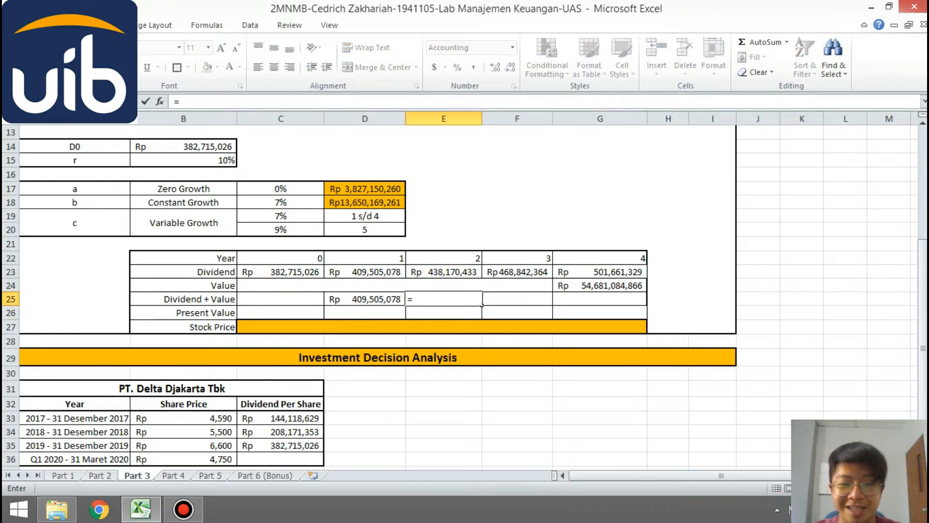
key("Up")
key("Up")
type("+")
key("Up")
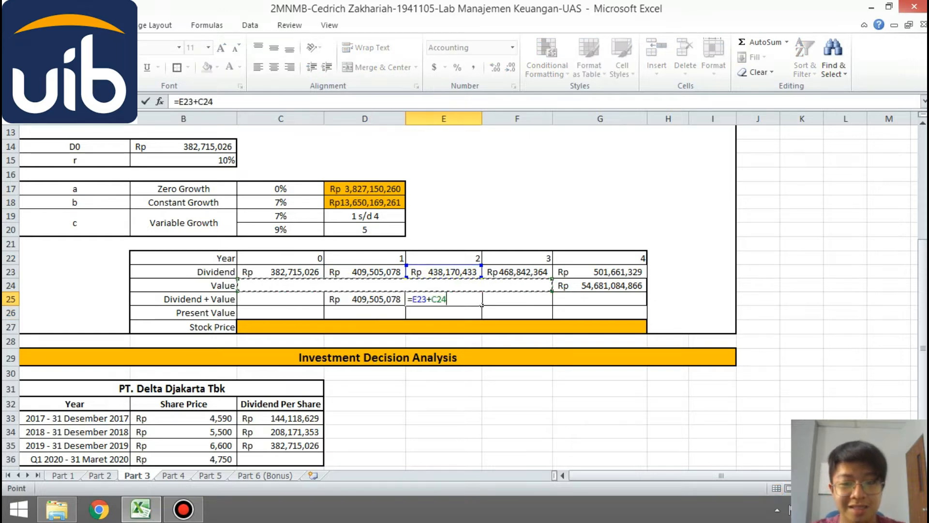
key("Return")
- Calculate the year 3 Dividend + Value in F25 by adding F23 and the merged Value cell
key("Up")
key("Right")
type("=")
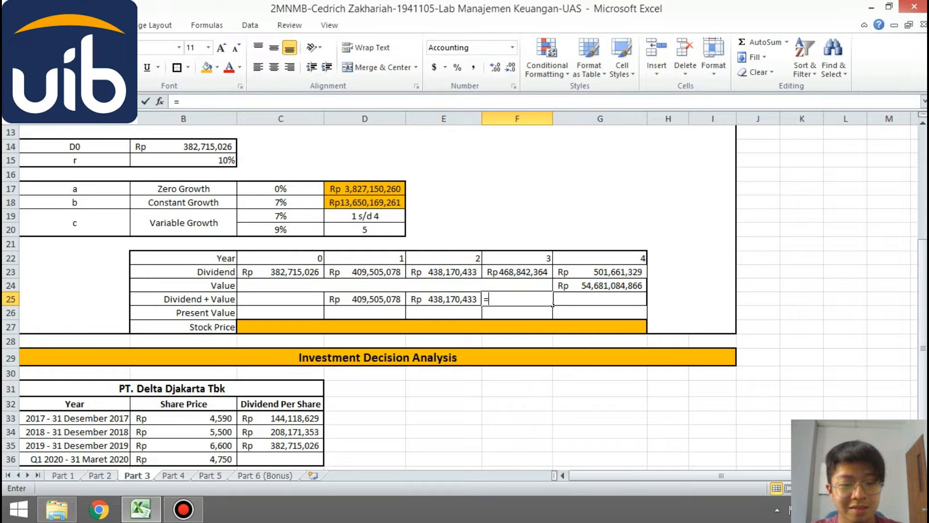
key("Up")
key("Up")
type("+")
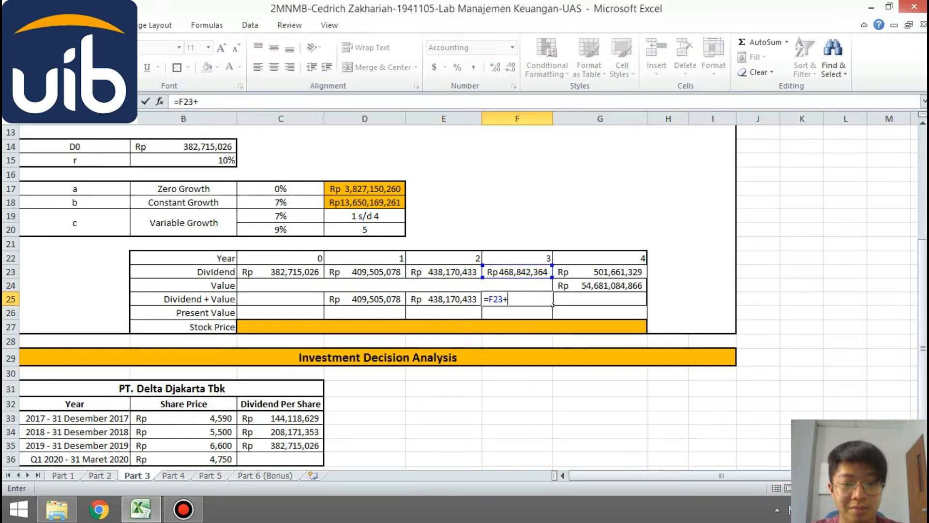
key("Up")
key("Return")
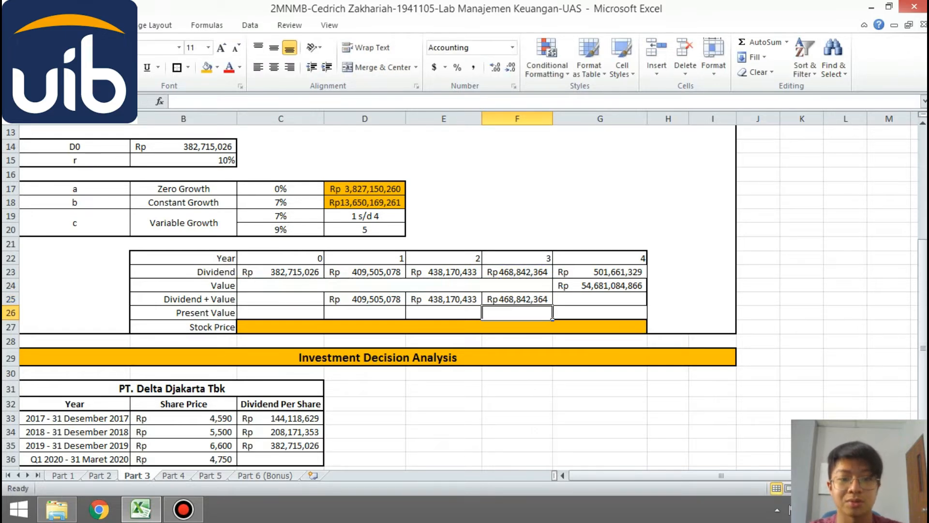
- Calculate the year 4 Dividend + Value in G25 by adding the dividend in G23 and the value in G24
key("Up")
key("Right")
type("=")
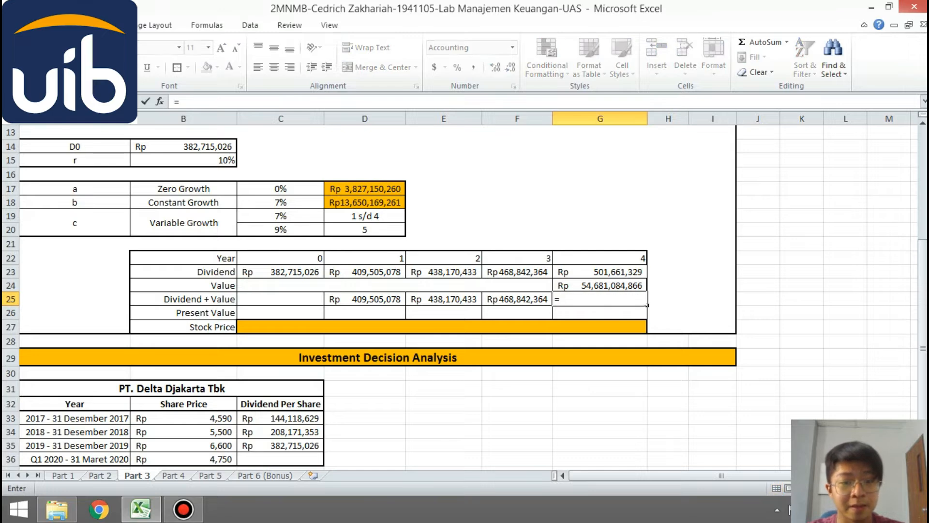
key("Up")
key("Up")
type("+")
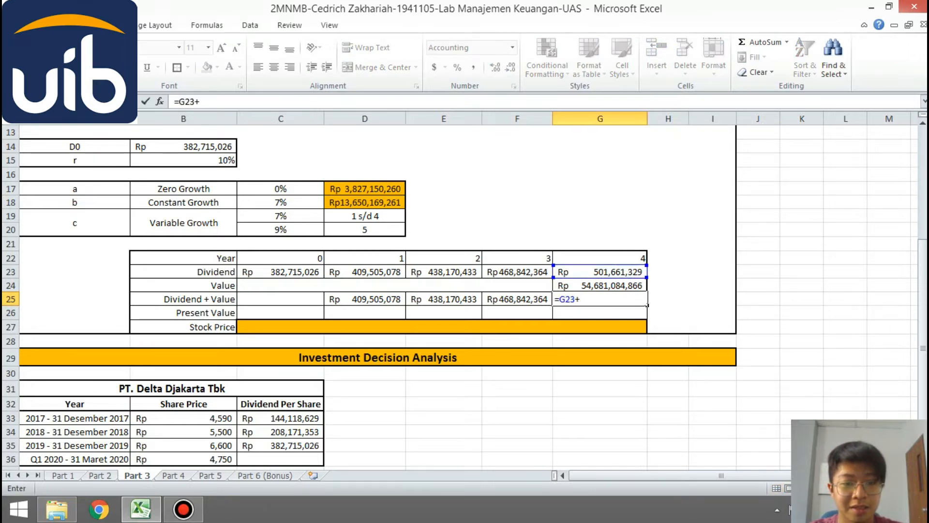
key("Up")
key("Return")
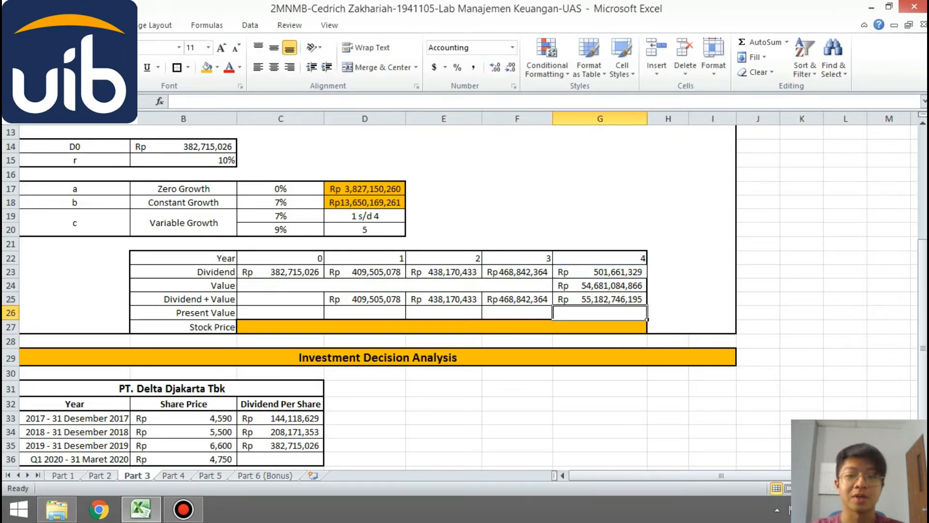
- Calculate the year 1 Present Value in D26 with =D25/(1+$B$15)^D22 and copy the formula across through G26
key("Left")
key("Left")
key("Left")
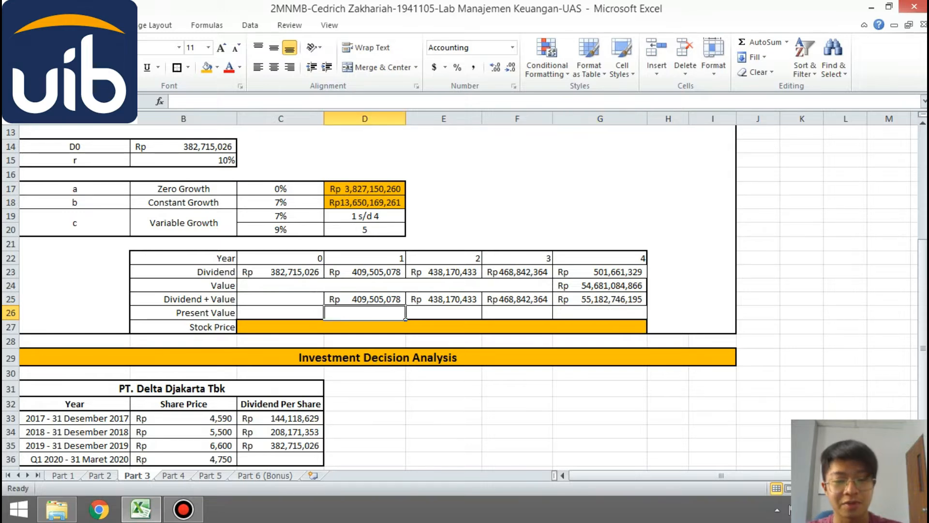
type("=")
key("Up")
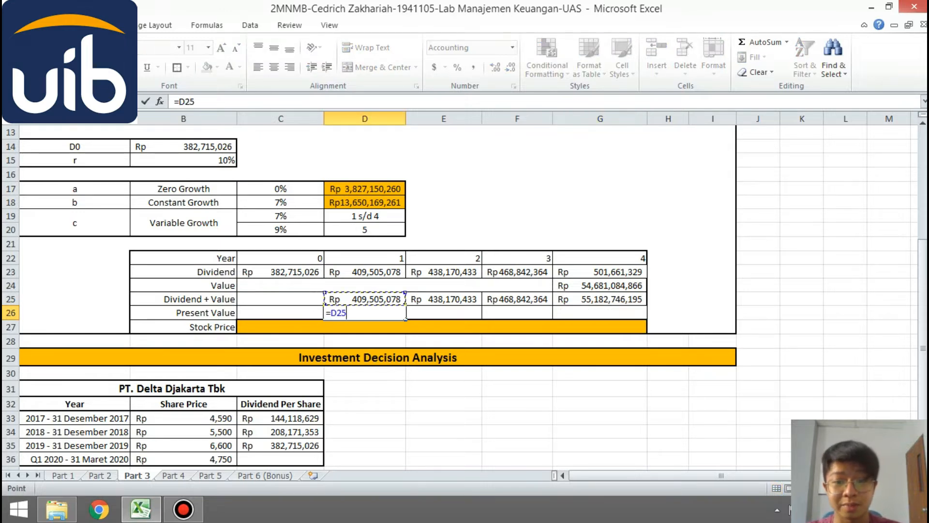
type("/(1")
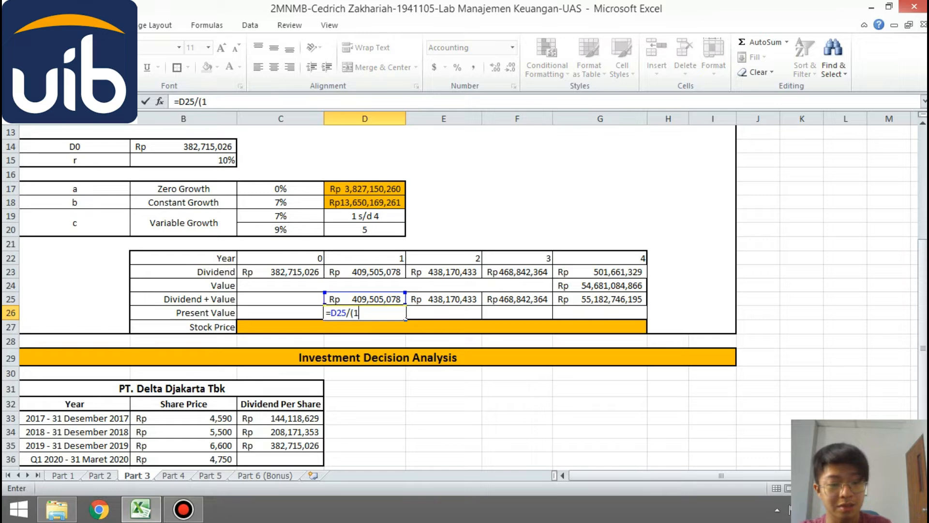
type("+")
left_click(183, 161)
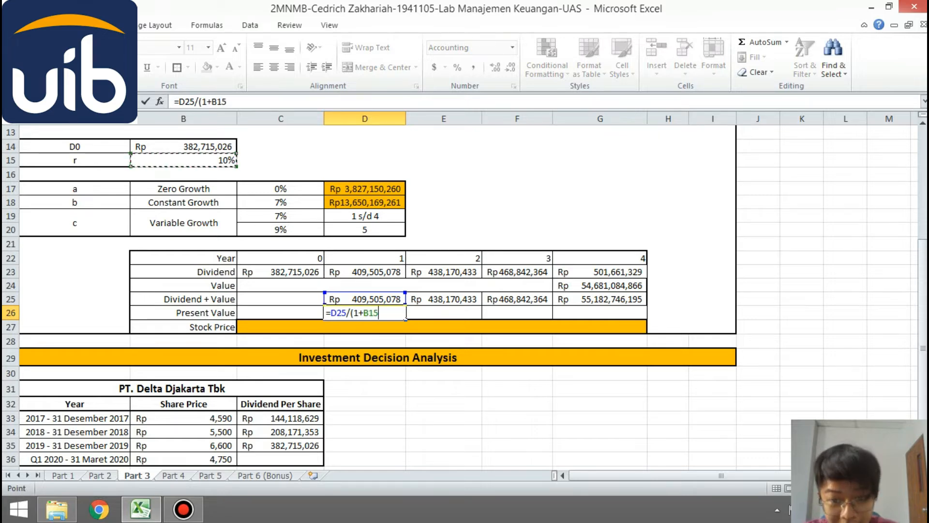
key("F4")
type(")")
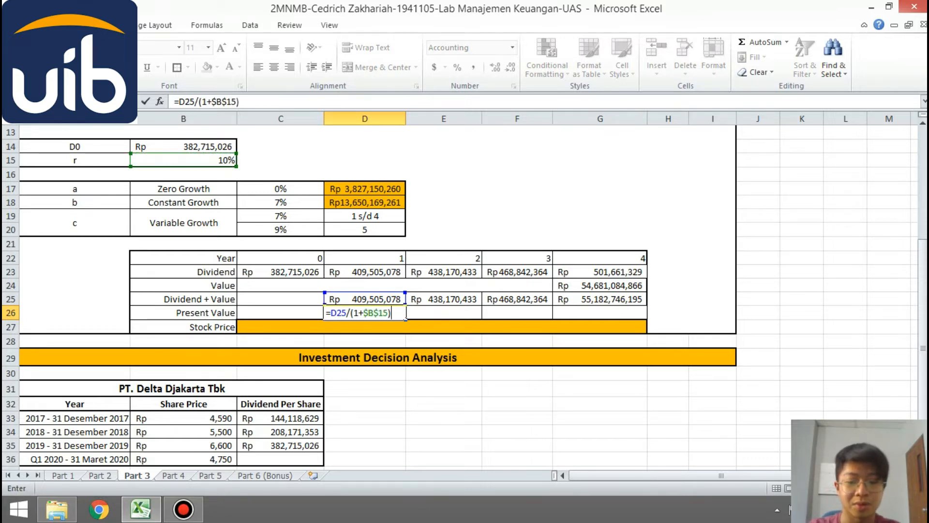
type("^")
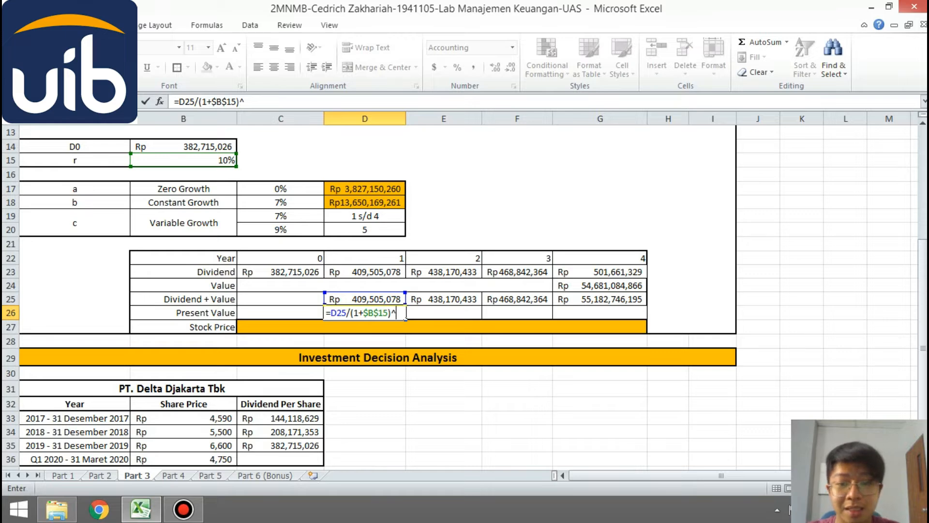
left_click(365, 258)
key("Return")
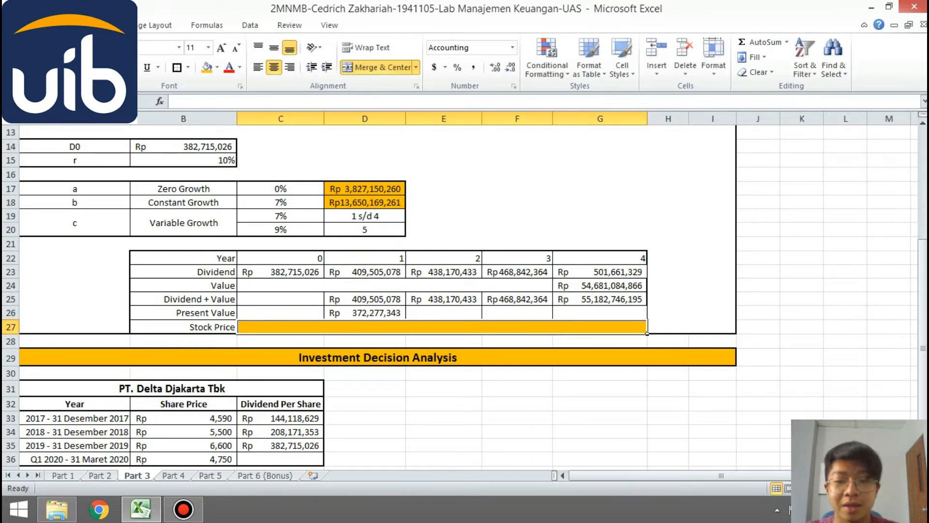
left_click(365, 312)
left_click_drag(405, 319, 647, 317)
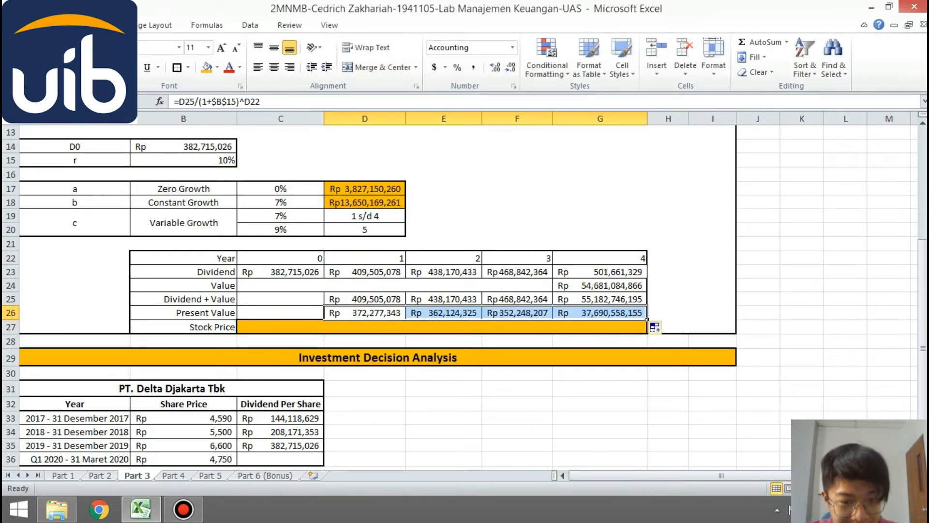
- Calculate the Stock Price in row 27 by summing the present values with =SUM(D26:G26)
left_click(647, 332)
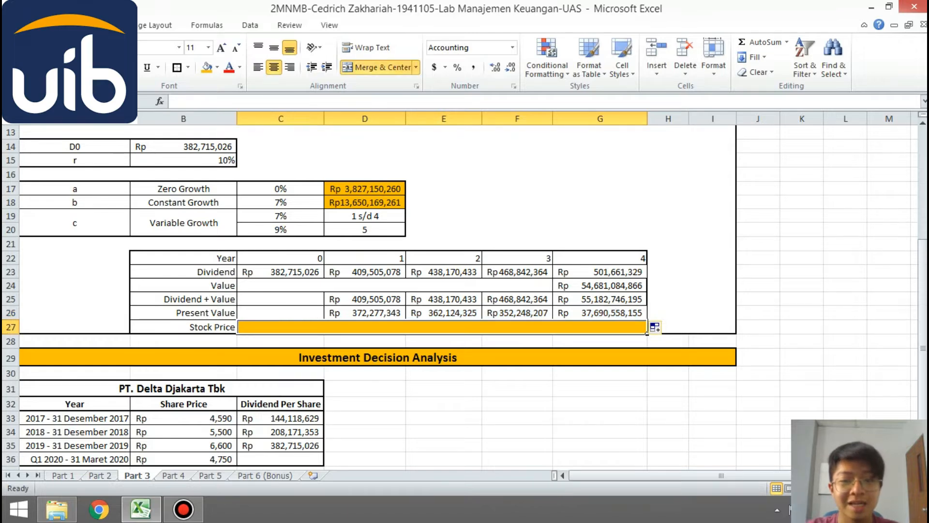
type("=SUM(")
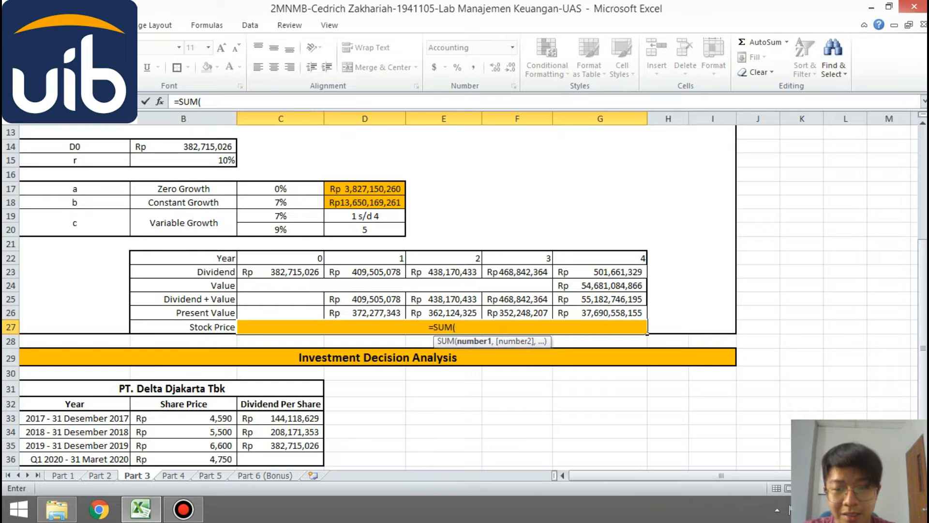
left_click_drag(363, 312, 549, 317)
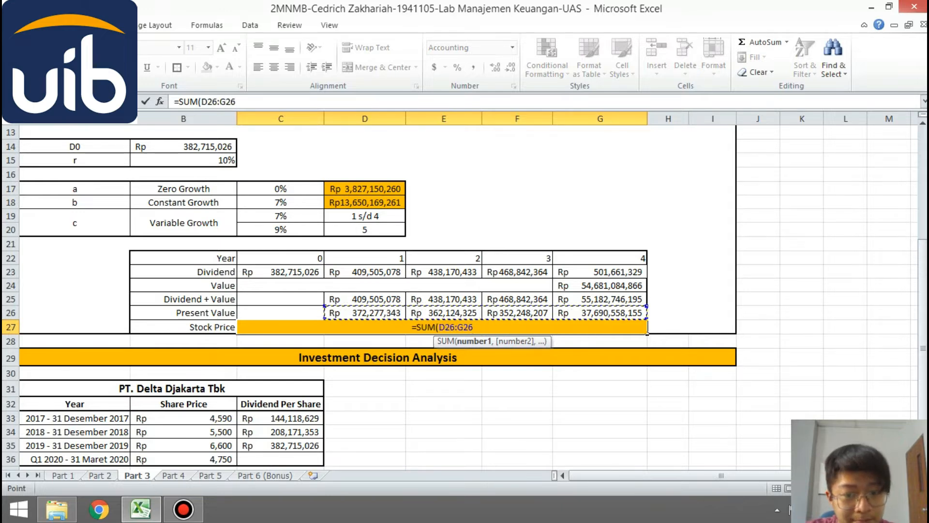
type(")")
key("Return")
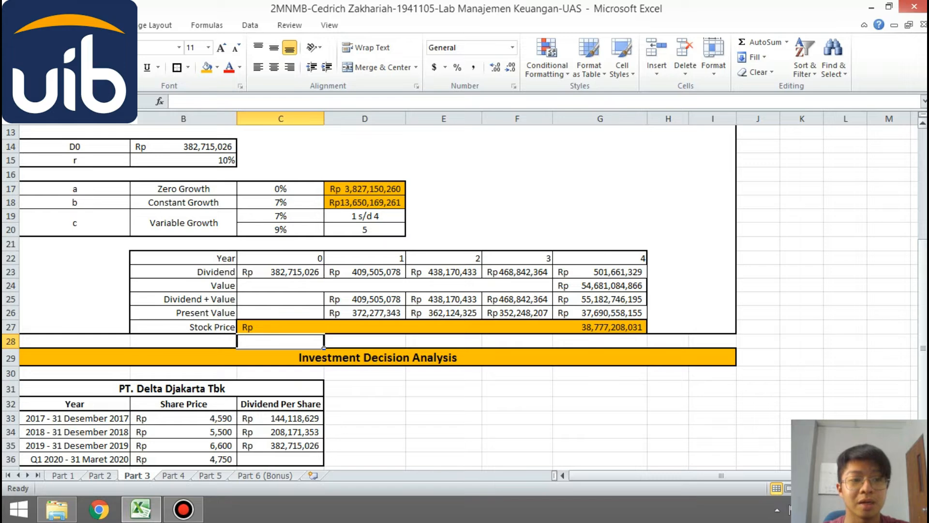
scroll(464, 297, "up", 2)
scroll(465, 297, "down", 2)
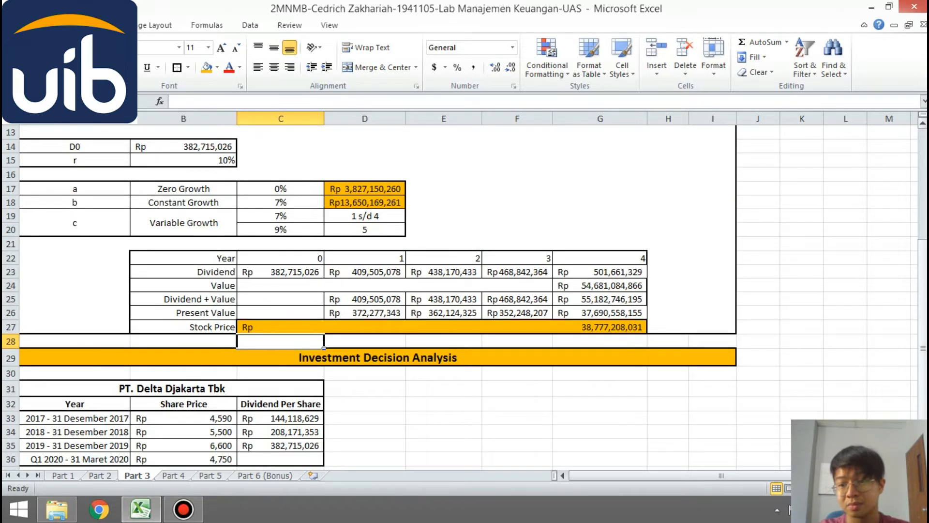
scroll(465, 298, "up", 2)
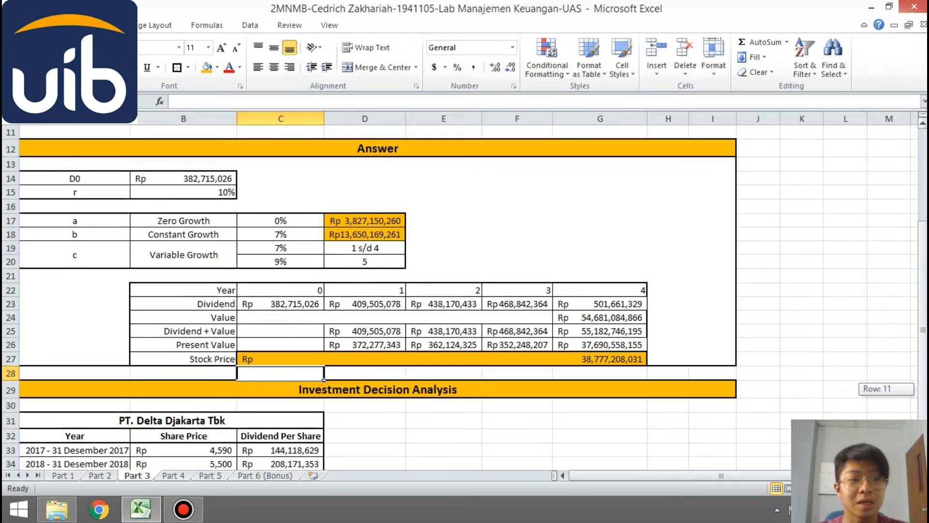
scroll(465, 297, "down", 2)
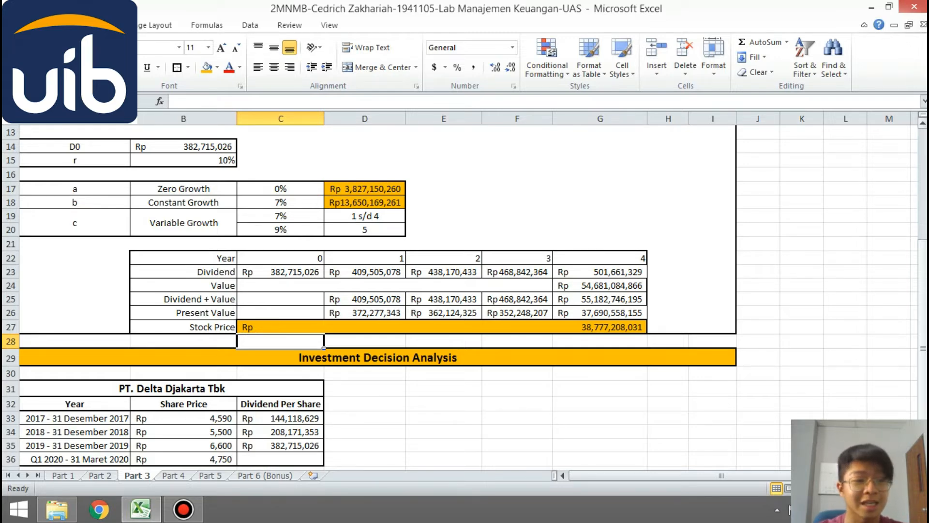
scroll(465, 291, "up", 4)
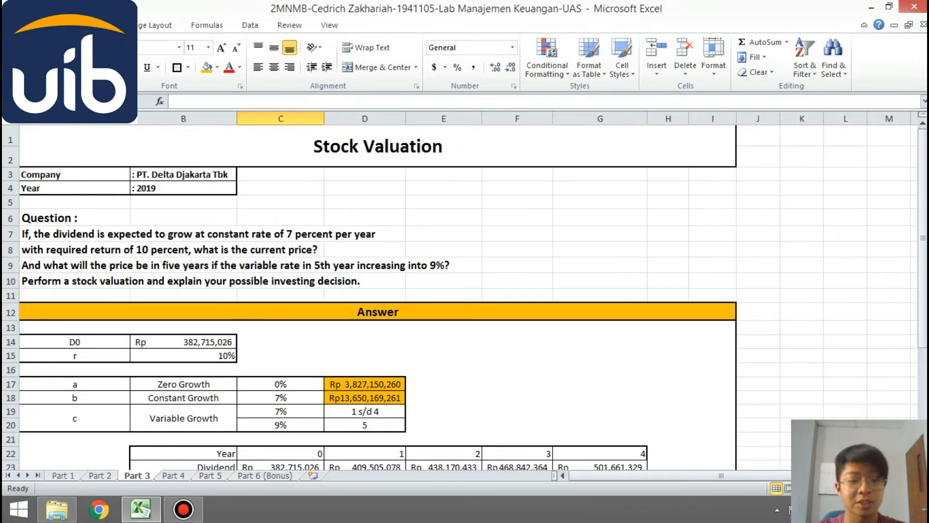
- Switch to the Part 4 bond valuation sheet
key("ctrl+Page_Down")
key("alt")
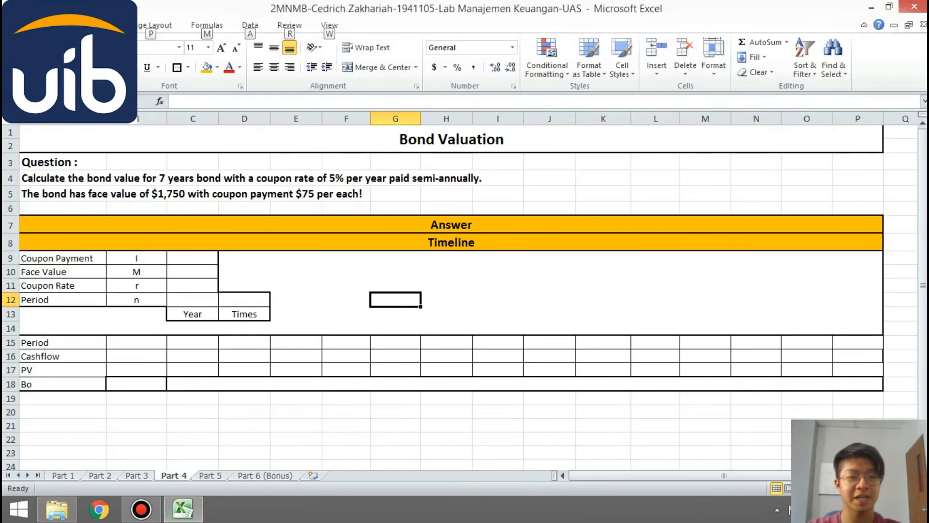
key("alt")
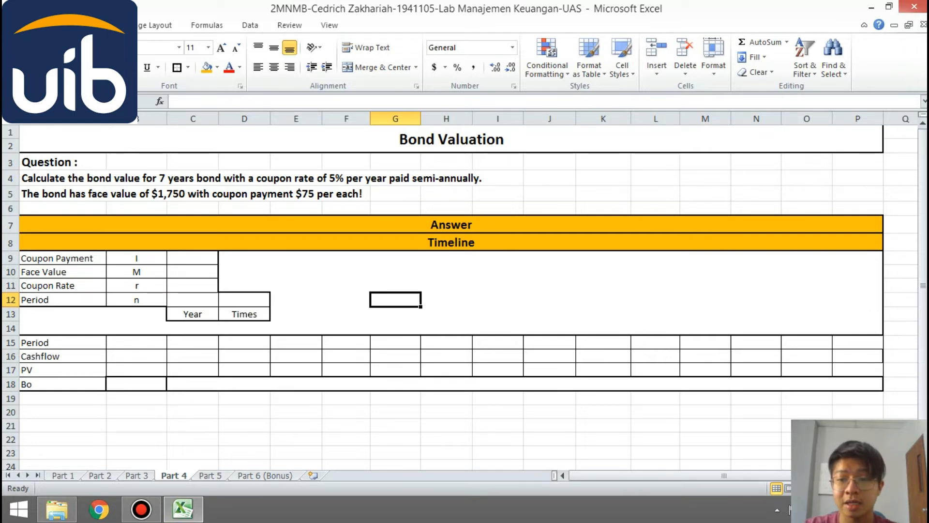
- Enter the bond's coupon payment of 75, face value of 1750 and coupon rate of 5% in C9:C11
left_click(193, 258)
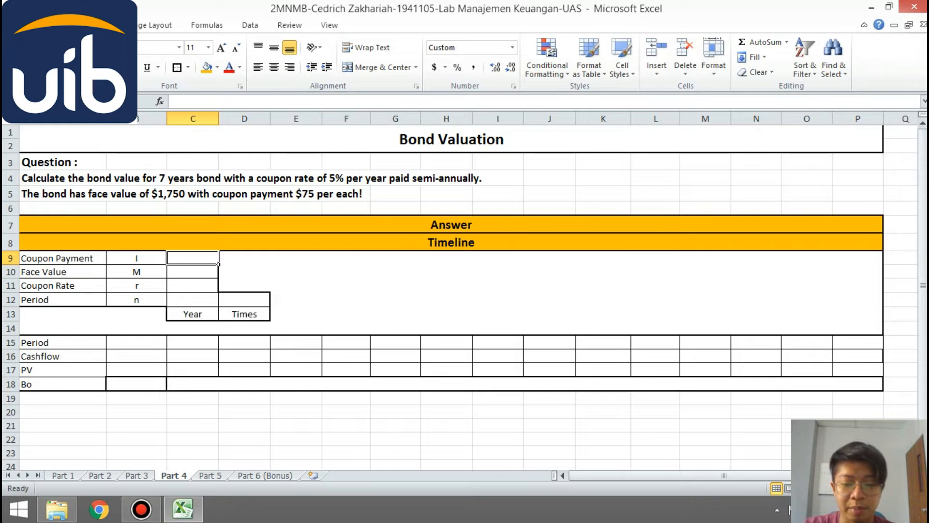
type("75")
key("Return")
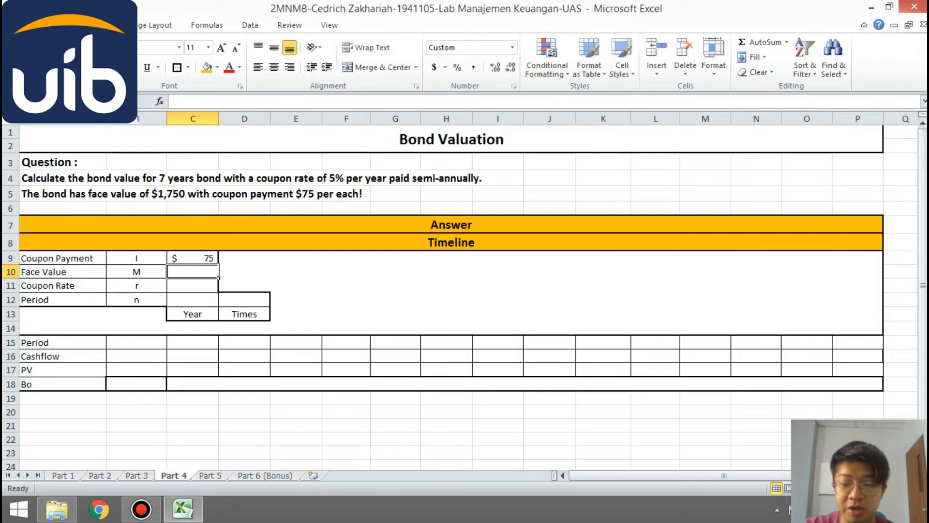
type("1750")
key("Return")
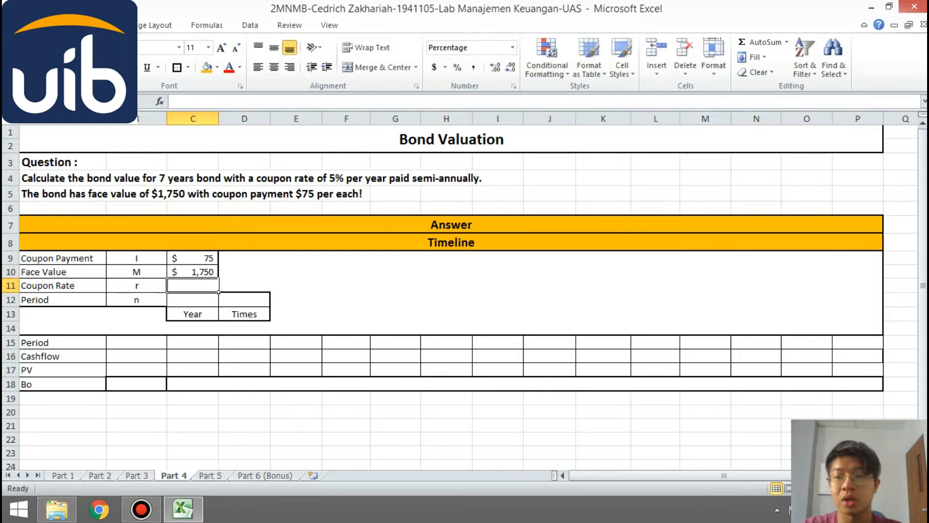
type("5")
key("Return")
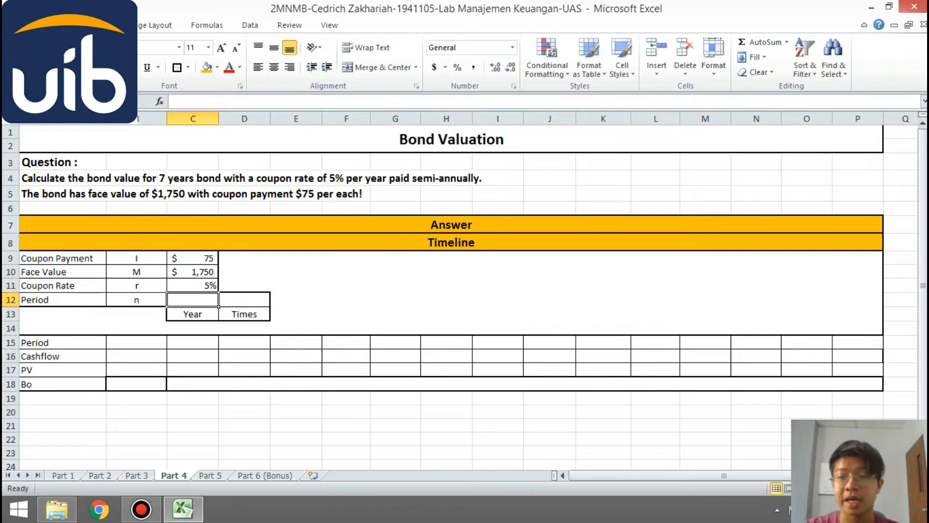
- Enter the bond's period as 7 years in C12 and 14 times in D12
type("7")
key("Return")
key("Up")
key("Right")
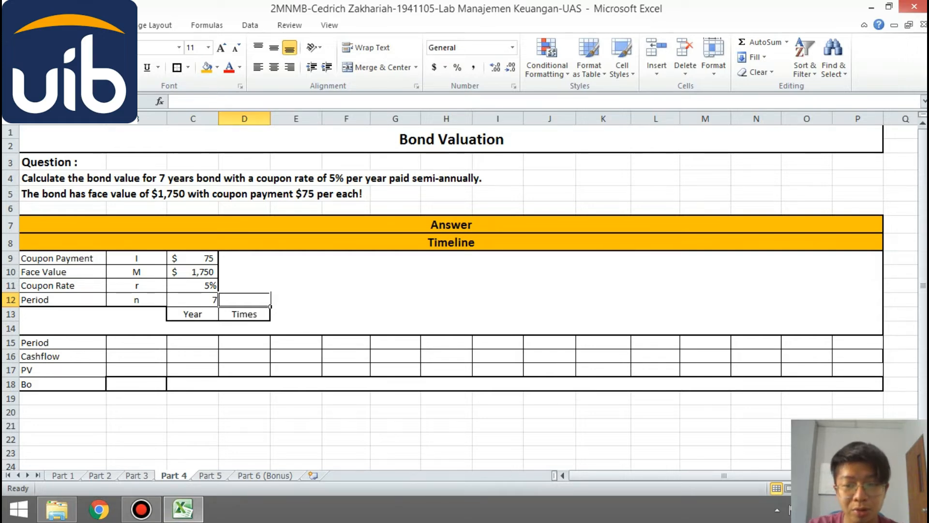
type("=C12*2")
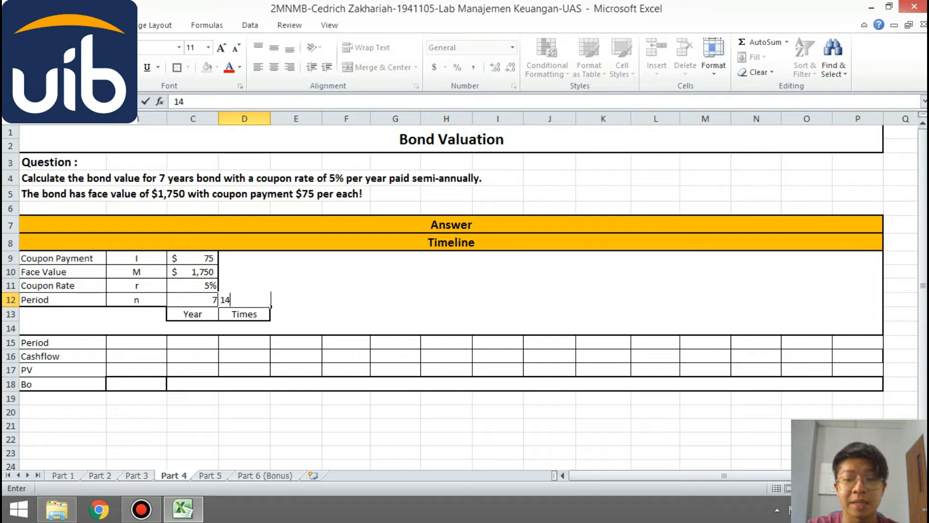
key("Return")
- Number the timeline's Period row from 0 in B15 through 14 in P15 as a filled series
key("Down")
key("Left")
key("Down")
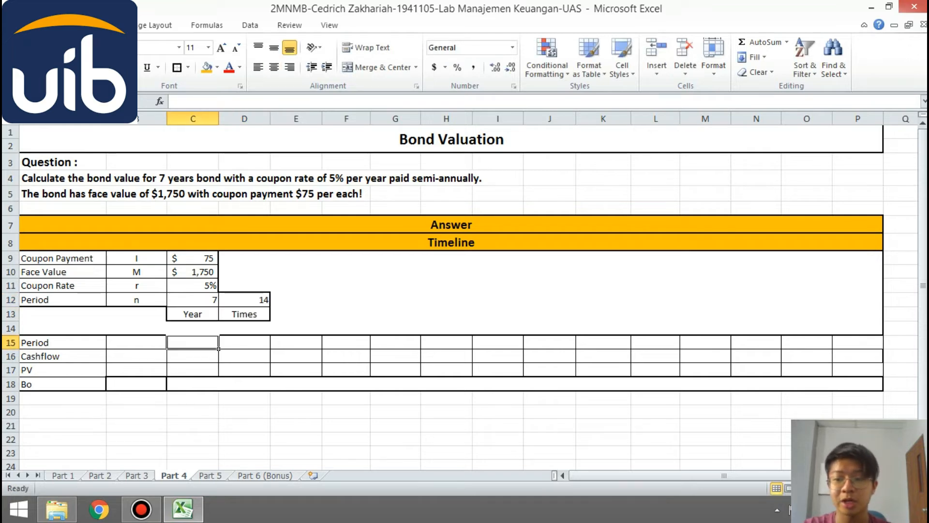
key("Left")
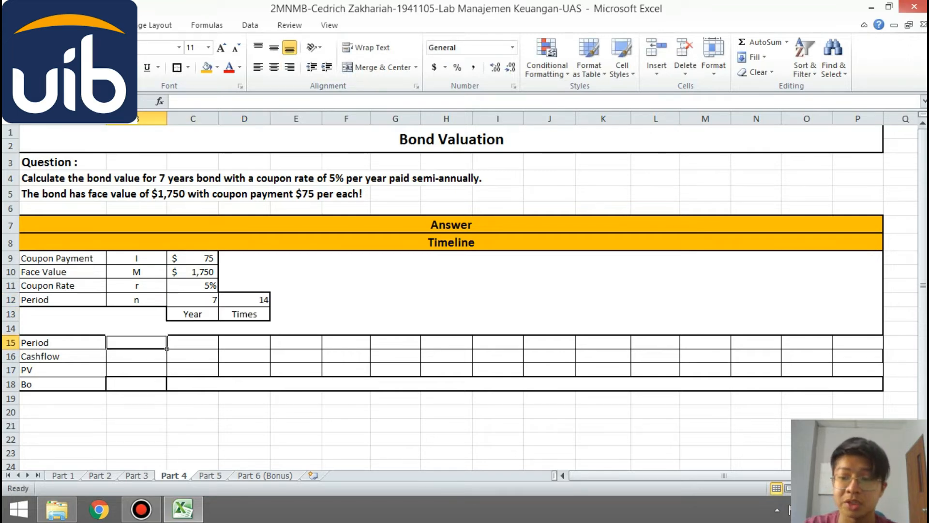
type("0")
key("Tab")
type("1")
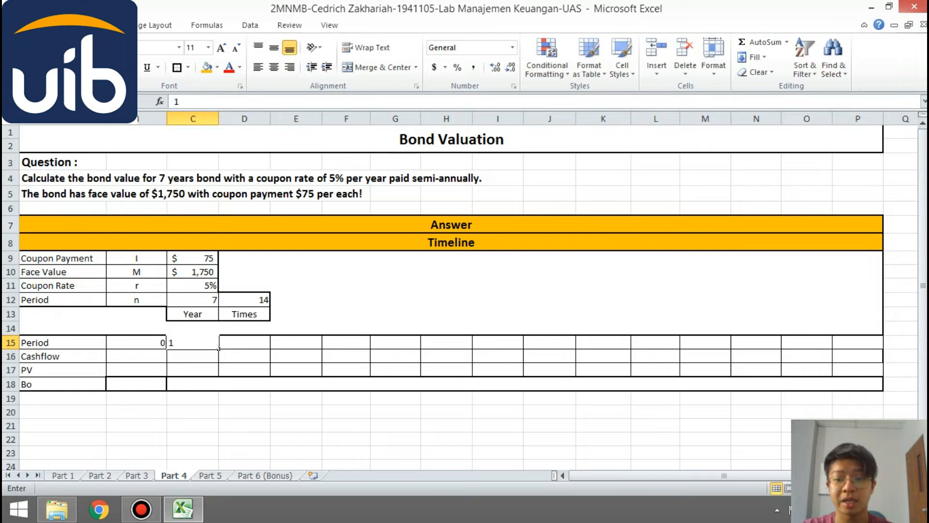
key("Tab")
key("Left")
key("Left")
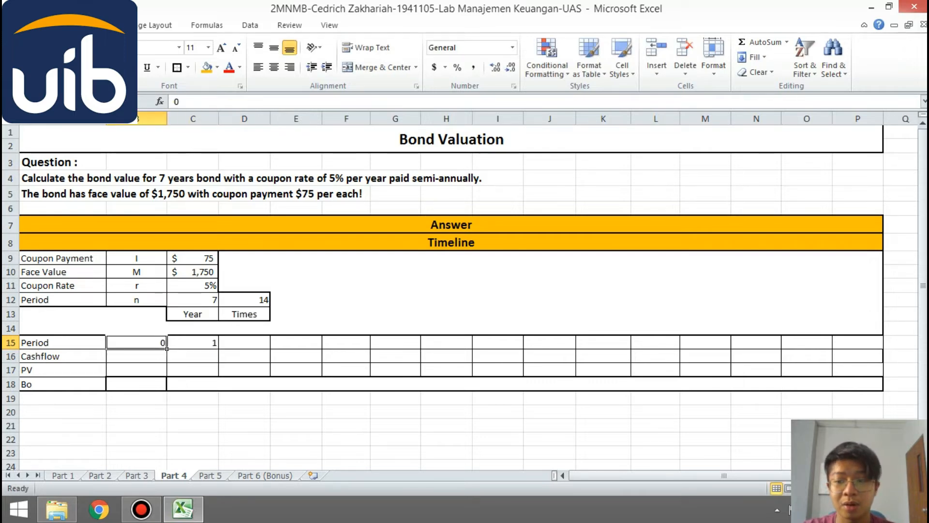
key("shift+Right")
left_click_drag(219, 348, 883, 348)
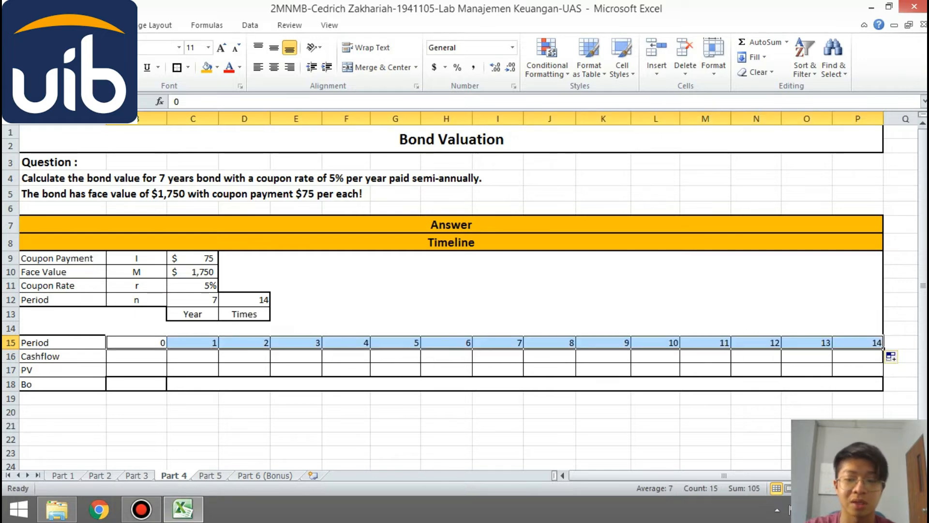
- Fill the Cashflow row for periods 1 to 13 (C16:O16) with an absolute reference to the coupon payment in C9
left_click(217, 361)
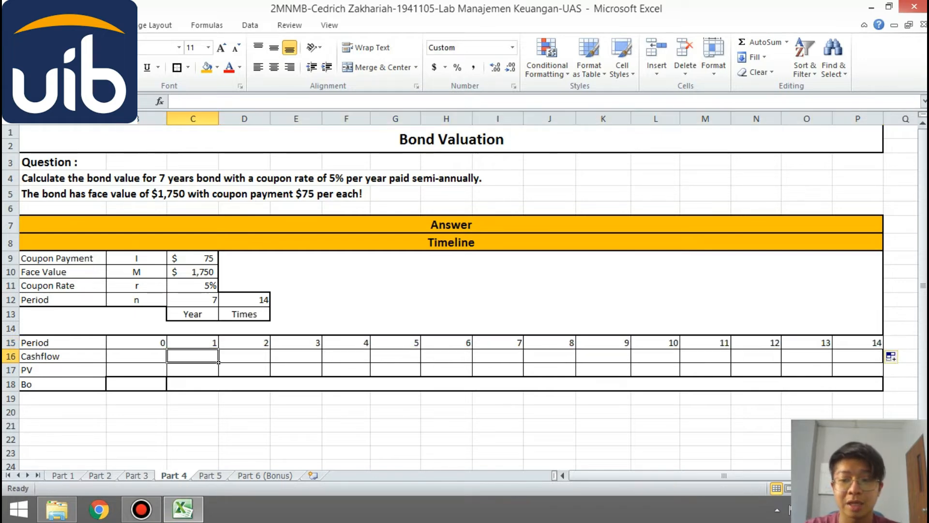
type("=")
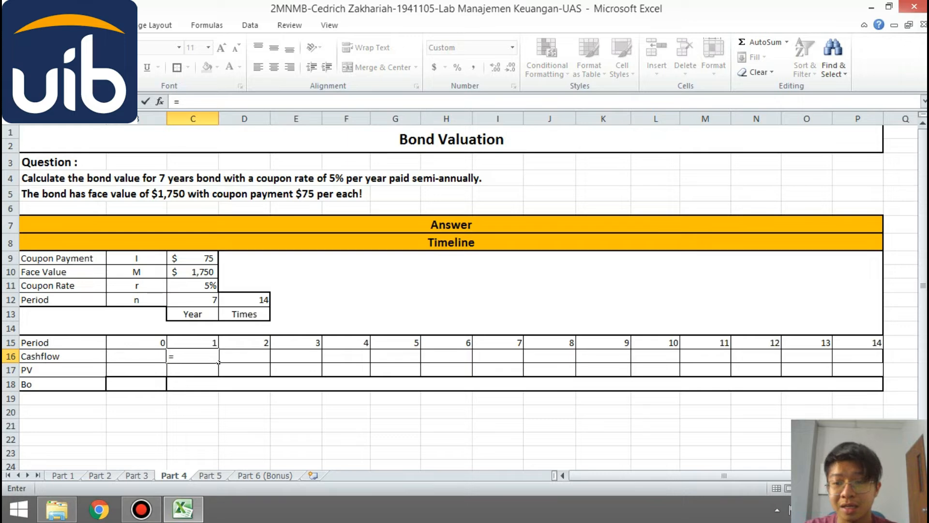
key("Up")
key("Up")
key("Up")
key("Up")
key("Up")
key("Up")
key("Up")
key("F4")
key("Return")
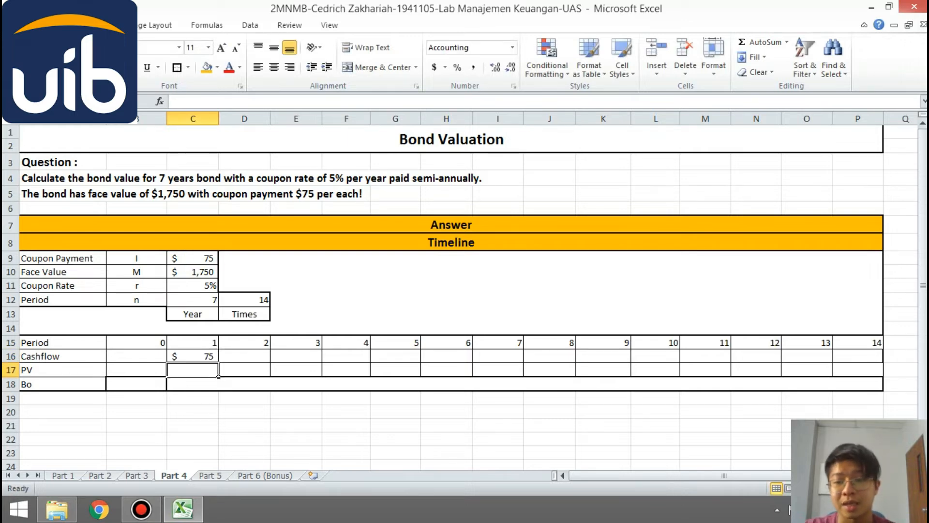
left_click(208, 361)
left_click_drag(219, 362, 813, 358)
- Enter the period 14 cashflow in P16 as the coupon payment plus the face value, =C9+C10
left_click(857, 357)
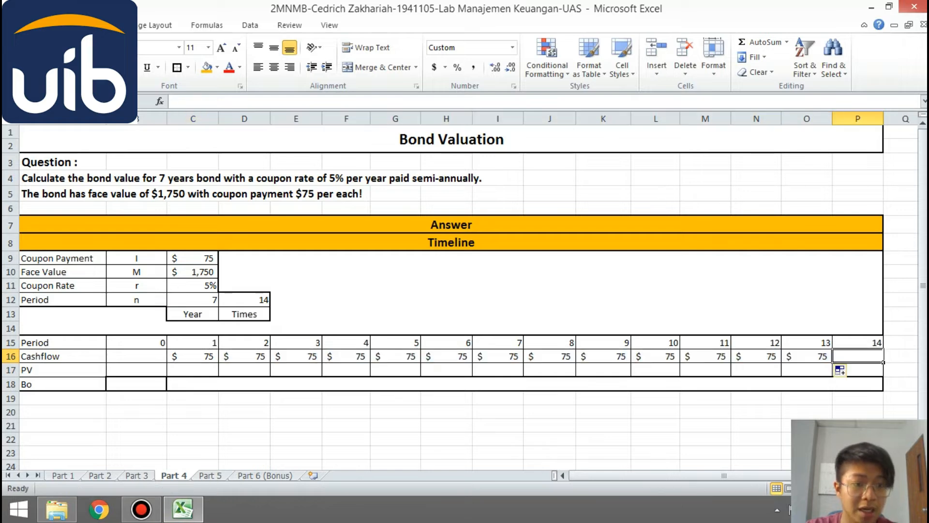
type("=")
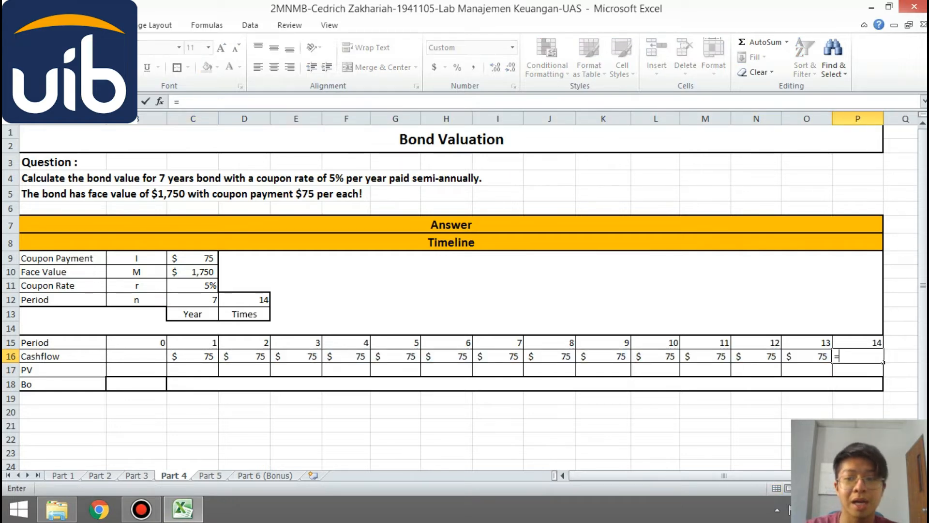
type("C9+")
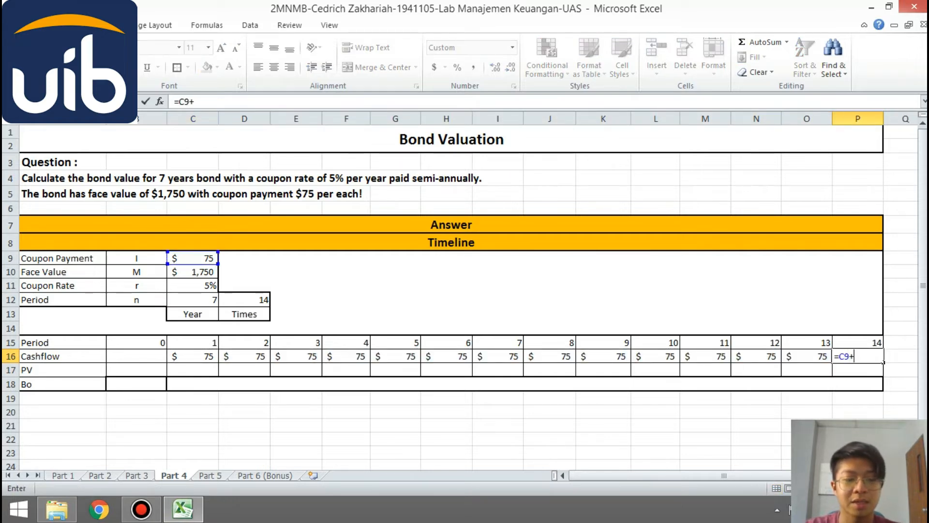
type("C10")
key("Return")
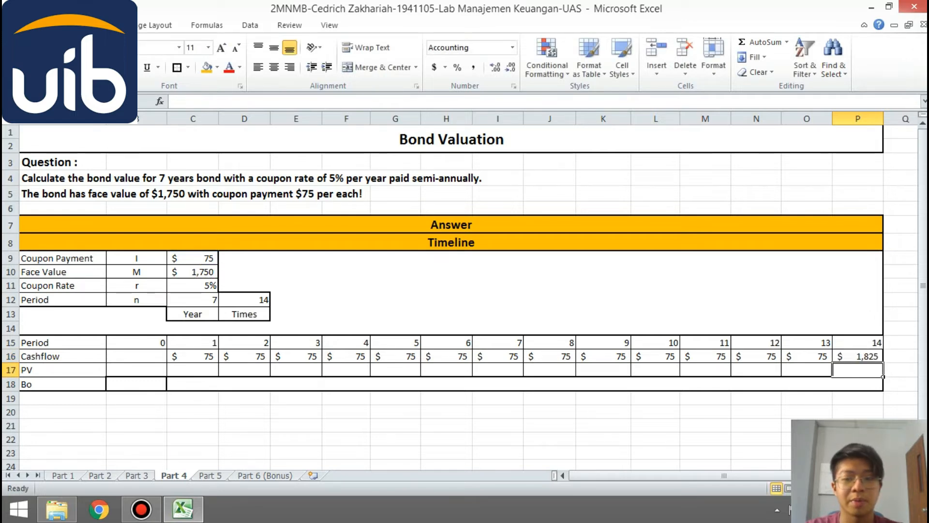
- Calculate the PV row with =C16/(1+$C$11)^C15 in C17 and fill it across through period 14 in P17
left_click(193, 370)
type("=")
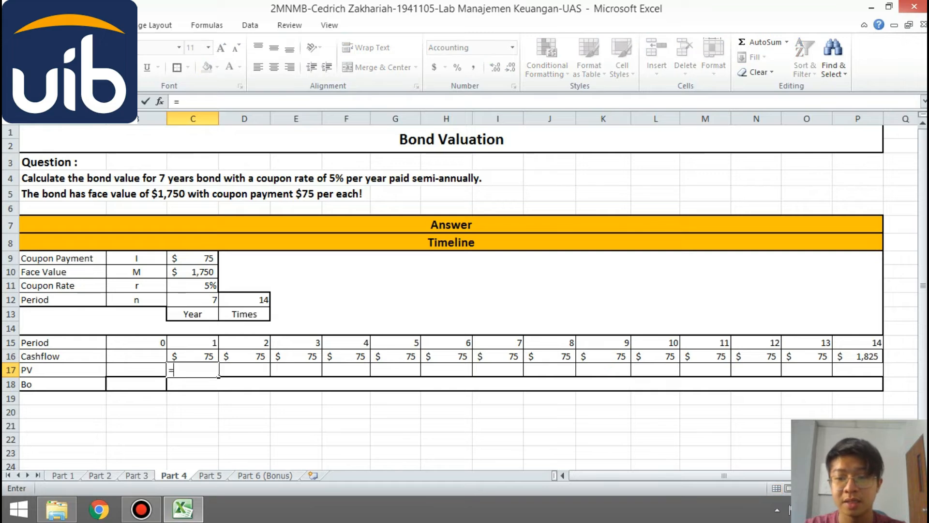
type("C16/")
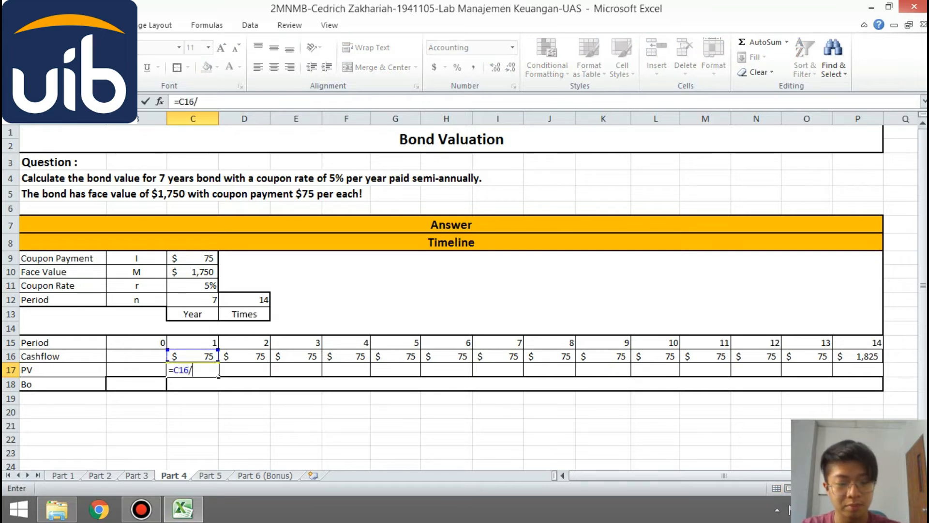
type("(1+")
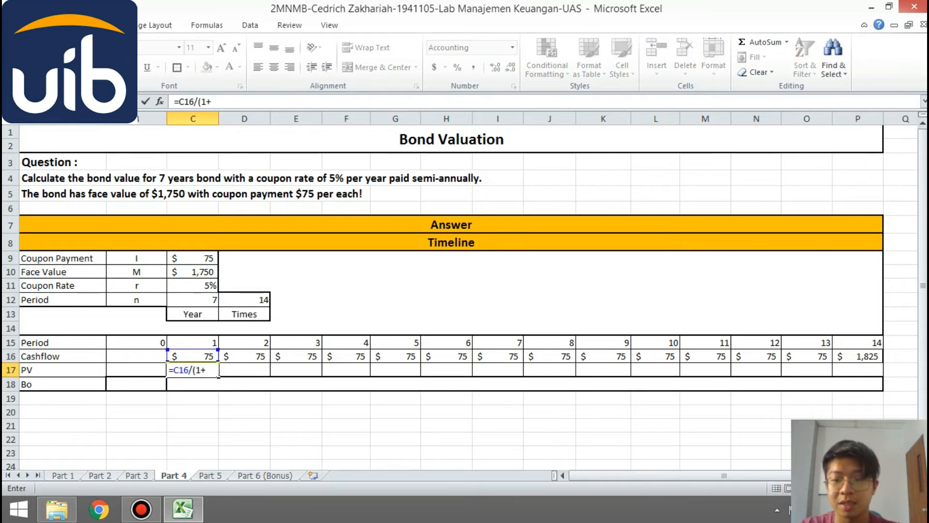
left_click(192, 285)
key("F4")
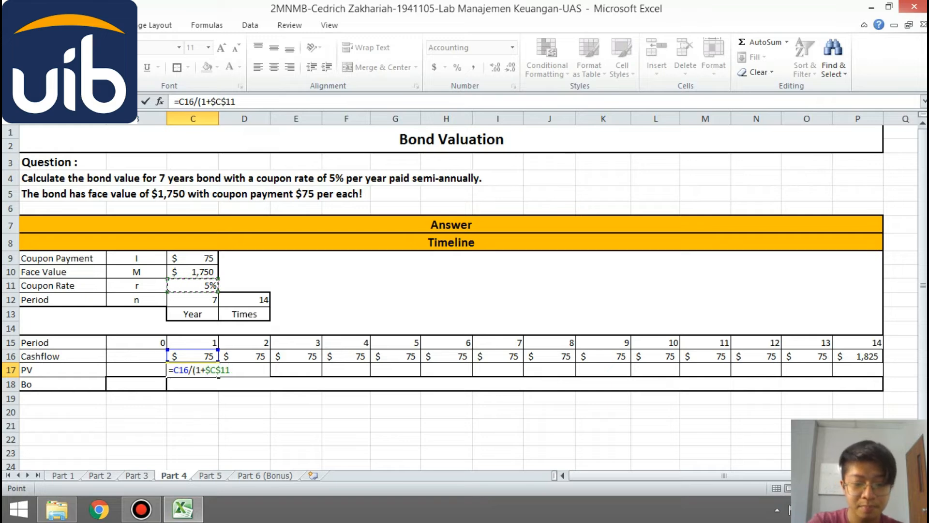
type(")^")
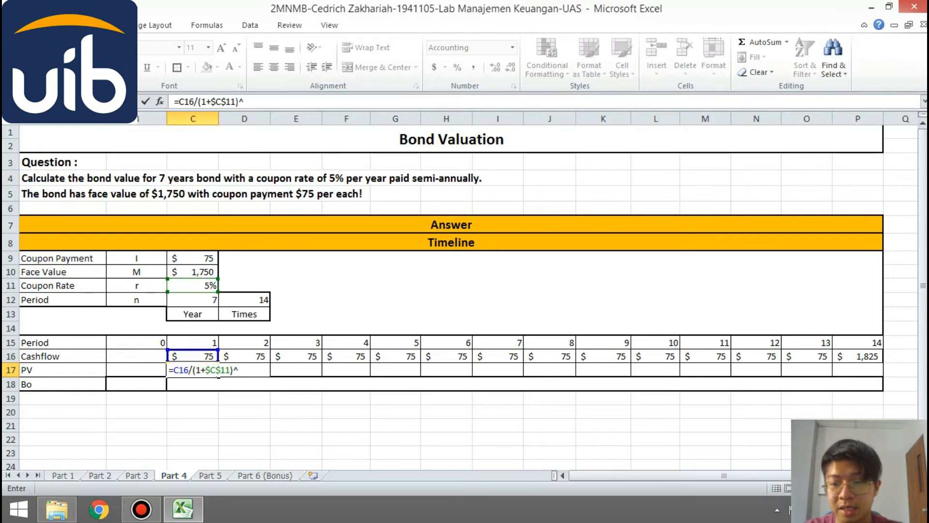
left_click(213, 342)
key("Return")
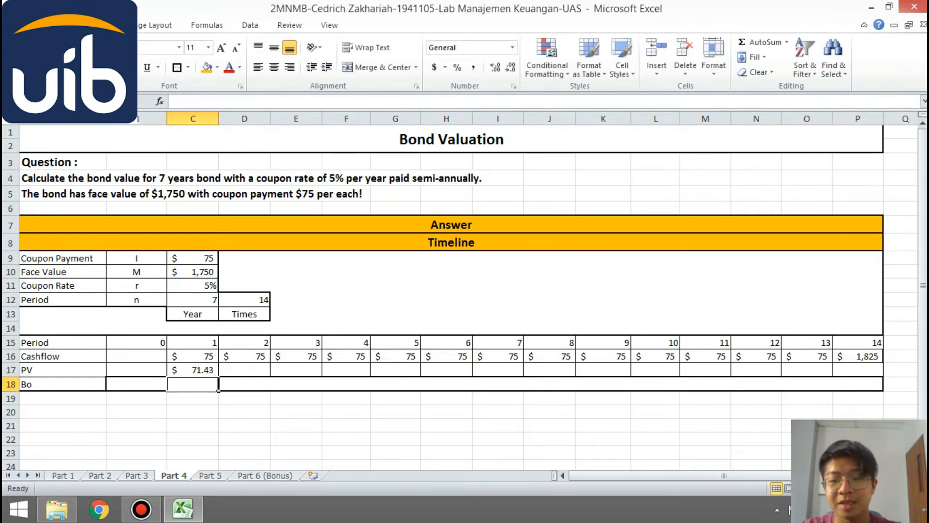
left_click(208, 370)
left_click_drag(218, 376, 883, 377)
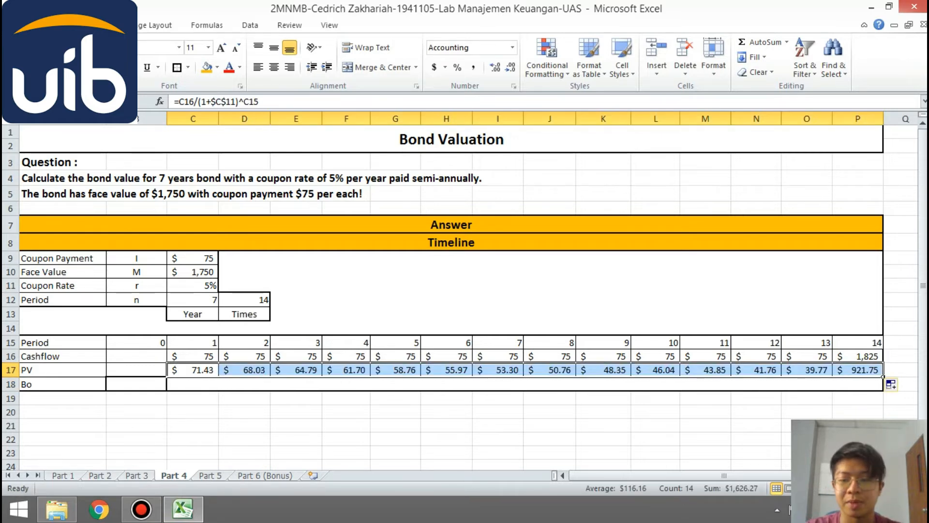
- Calculate the bond value Bo in B18 as the sum of the present values, =SUM(C17:P17)
left_click(137, 384)
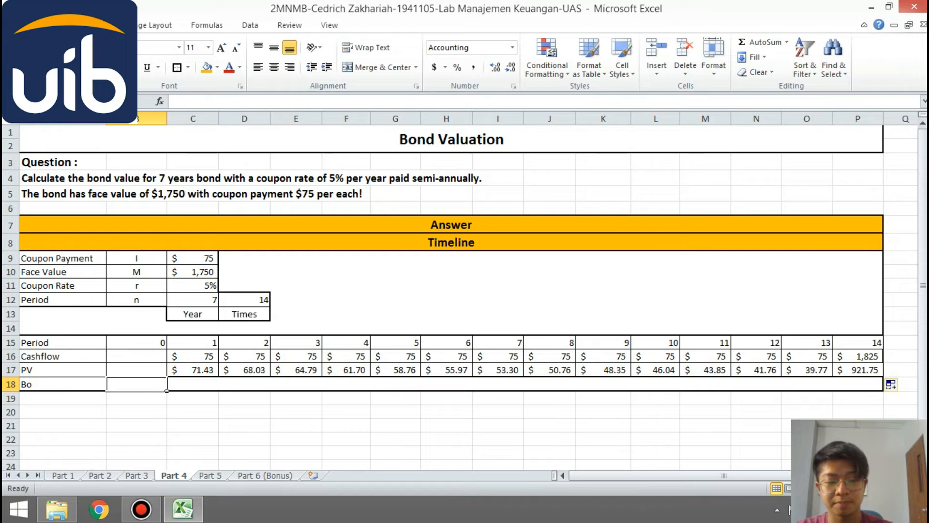
type("=SUM(")
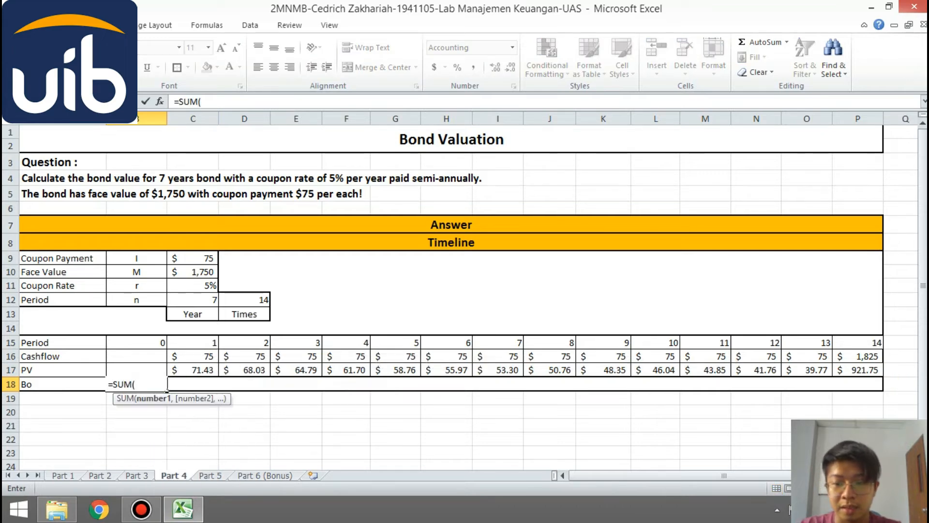
left_click_drag(175, 370, 883, 371)
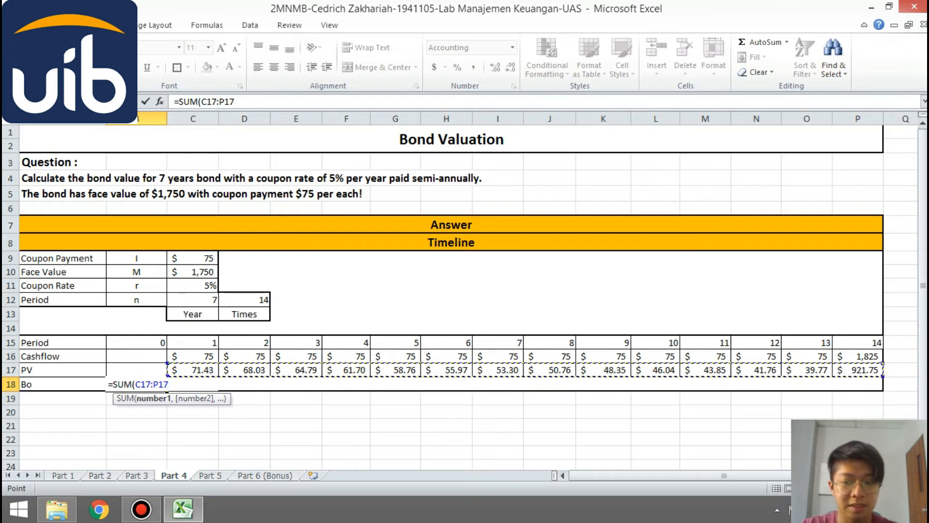
type(")")
key("Return")
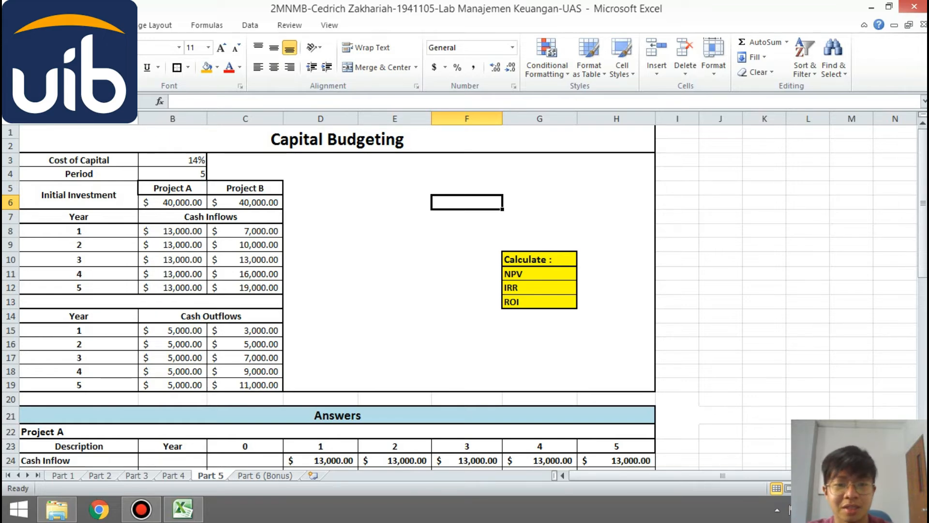
- On the Part 5 sheet, calculate Project A's PV of Cash Inflow with =D24/(1+$B$3)^D23 in D25 and fill it through H25
left_click_drag(923, 203, 923, 308)
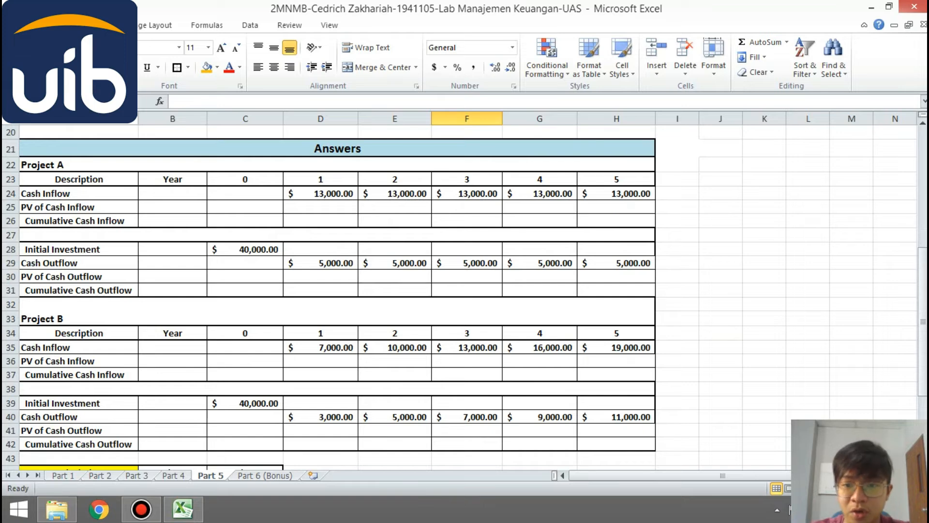
left_click(321, 207)
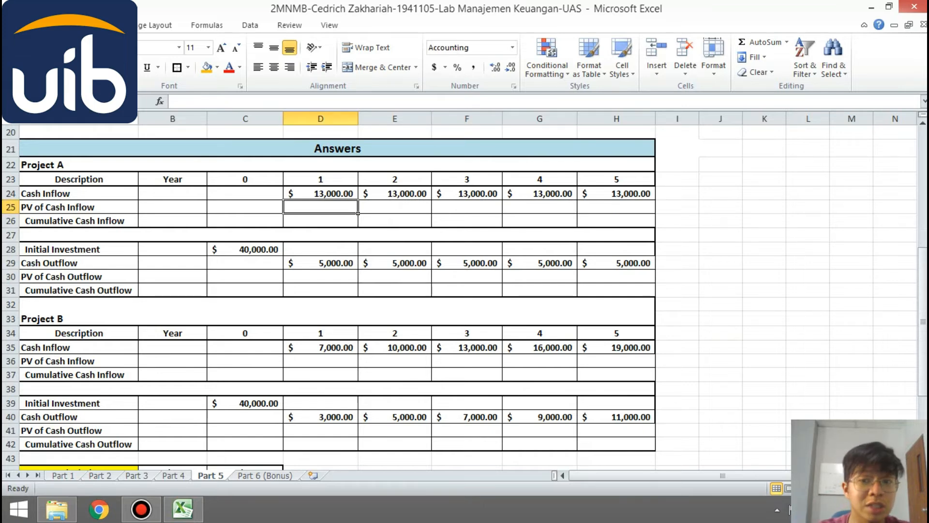
type("=")
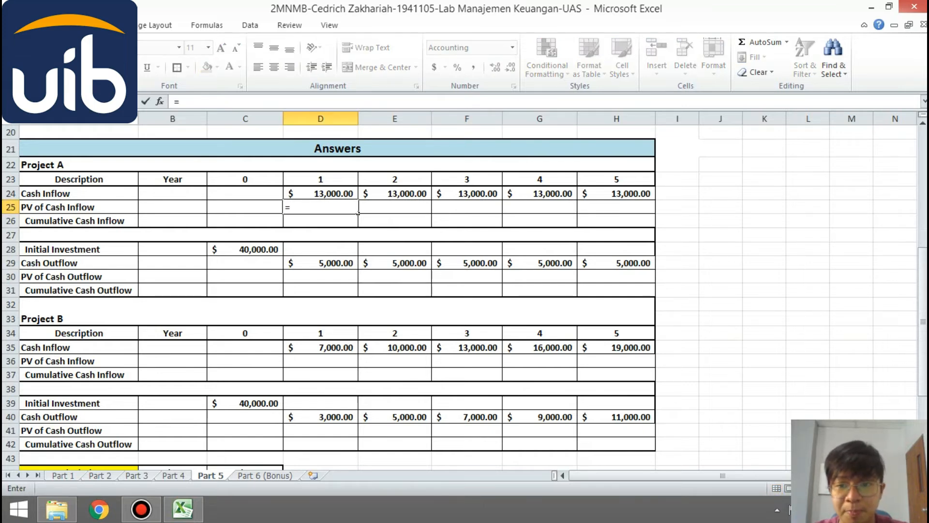
key("Up")
type("/(1+")
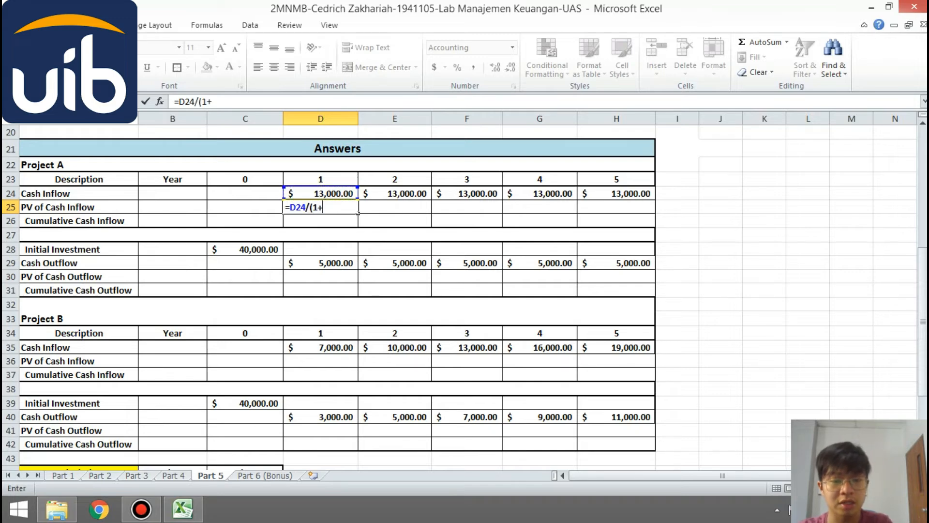
scroll(359, 213, "up", 6)
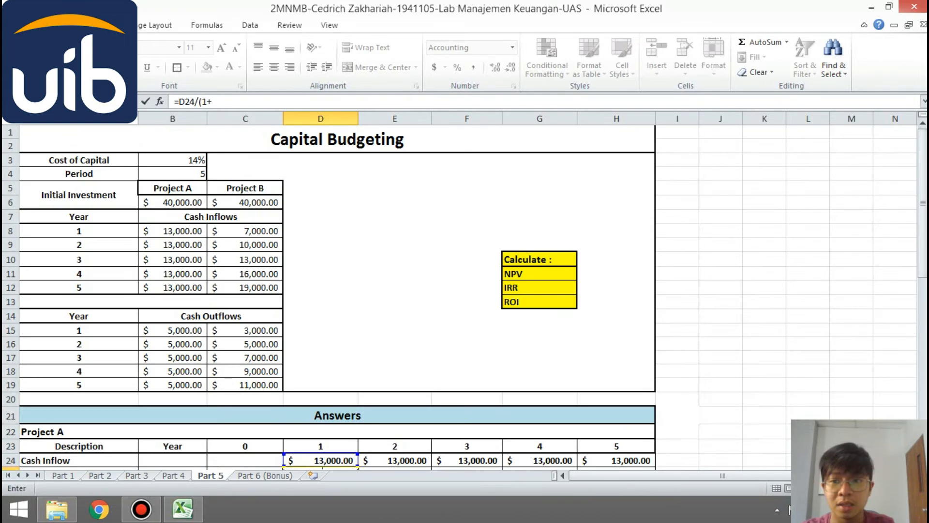
left_click(173, 160)
key("F4")
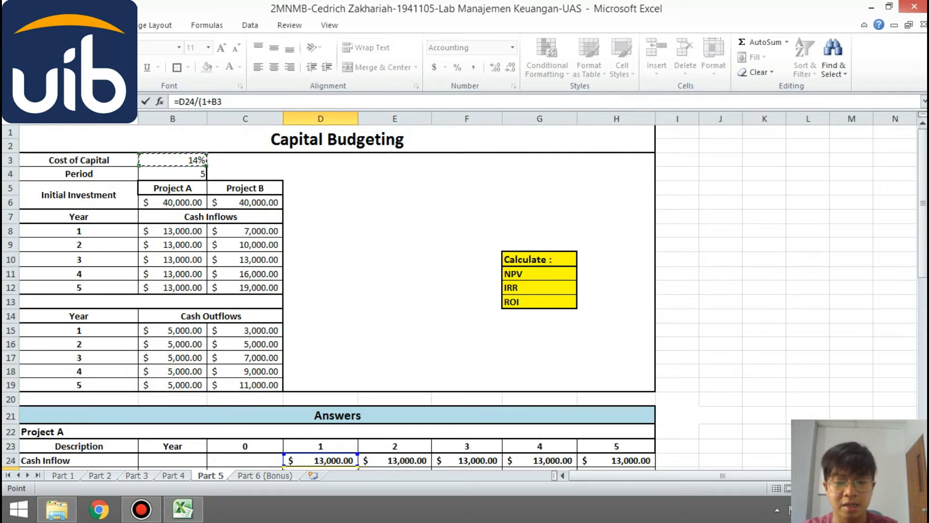
scroll(358, 290, "down", 4)
type(")^")
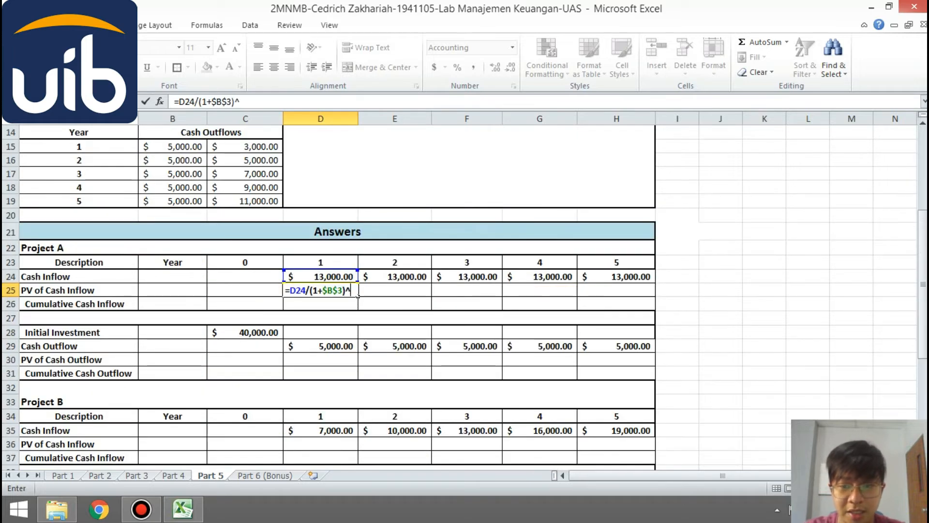
key("Up")
key("Up")
key("Return")
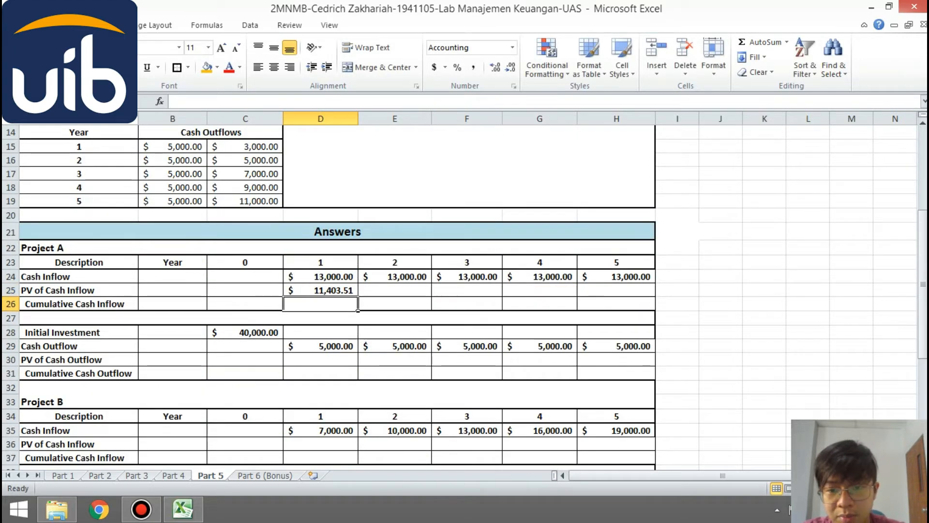
key("Up")
left_click_drag(358, 297, 656, 296)
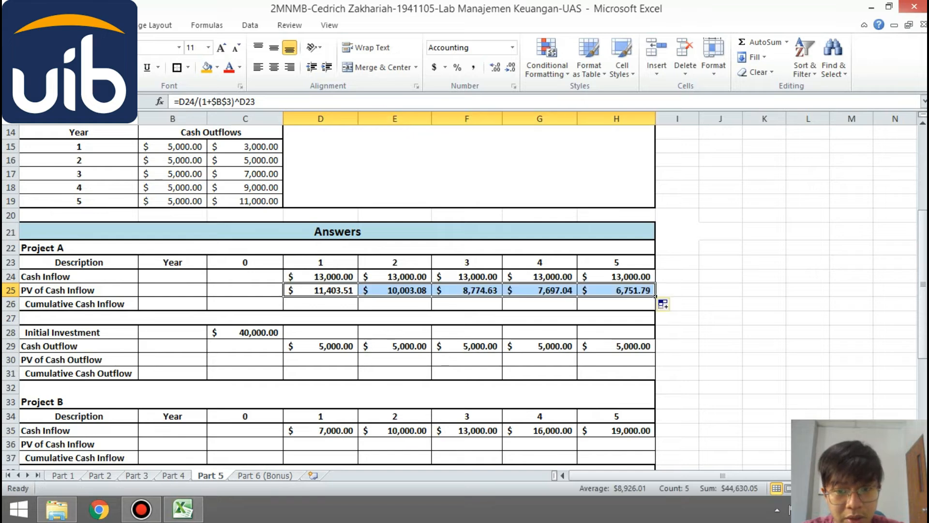
- Calculate Project A's Cumulative Cash Inflow with the running total =SUM($D$25:D25) in D26 and fill it through H26
key("Down")
type("=SUM(")
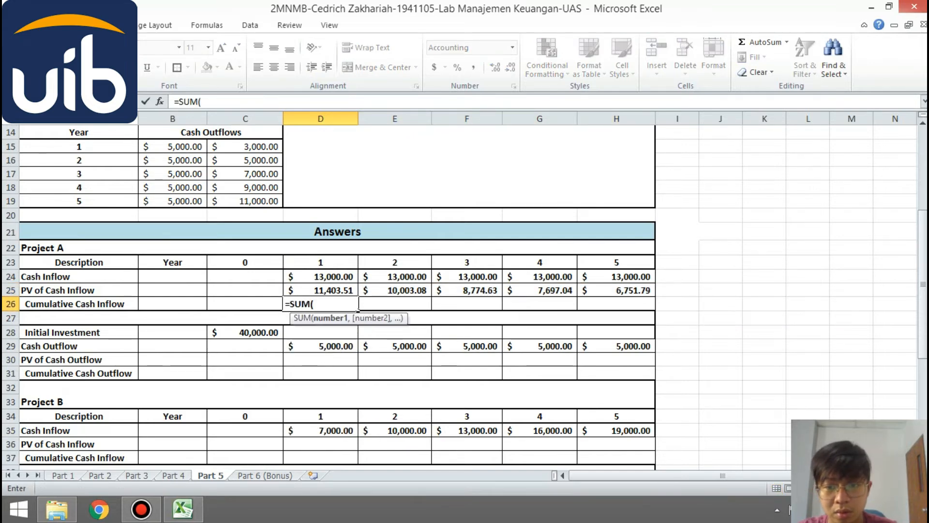
key("Up")
type(":")
key("BackSpace")
key("BackSpace")
key("BackSpace")
key("BackSpace")
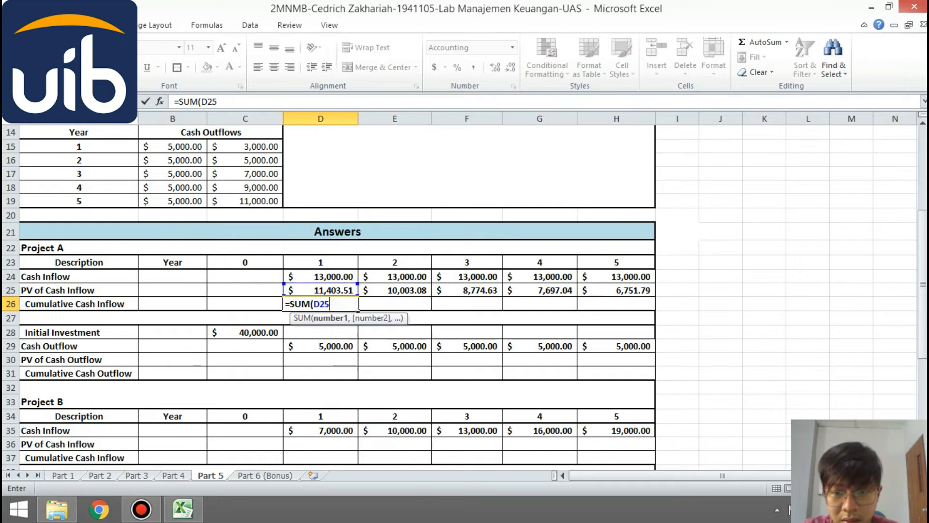
key("F4")
type(":")
key("Up")
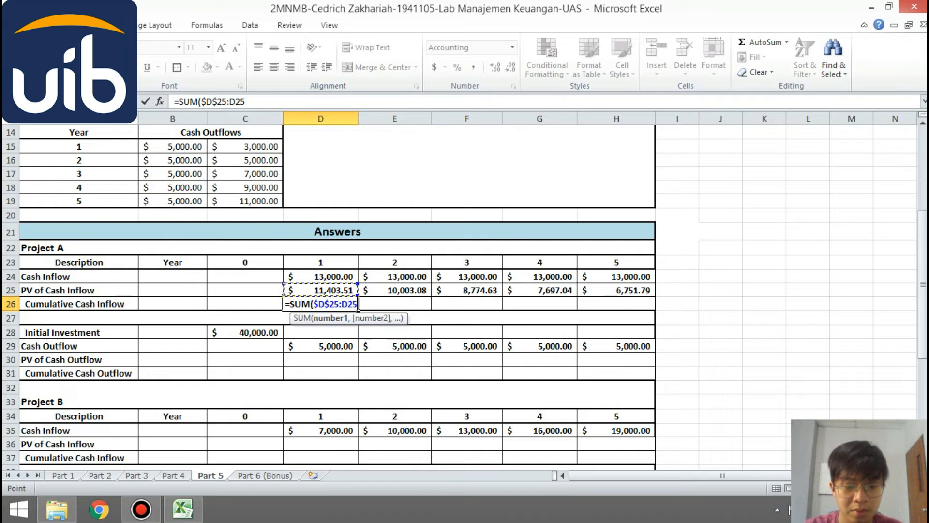
key("Return")
left_click(321, 304)
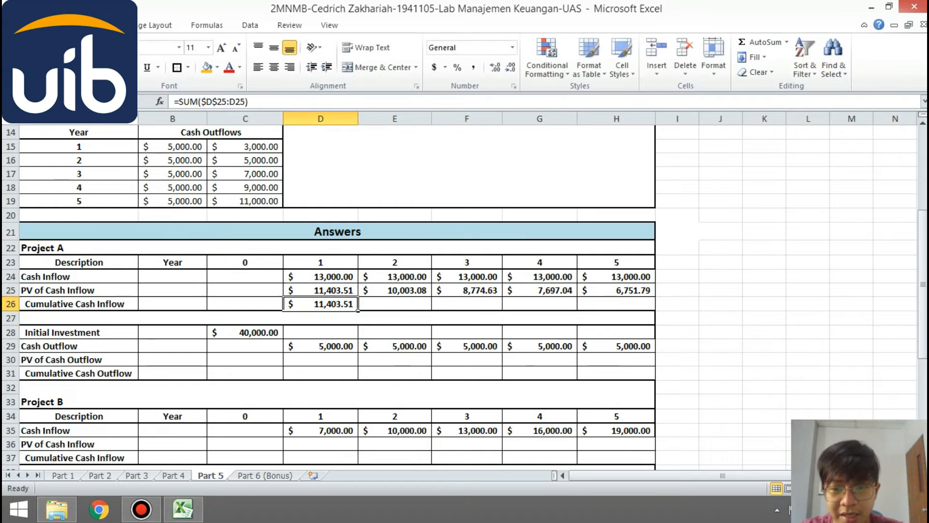
left_click_drag(358, 310, 654, 310)
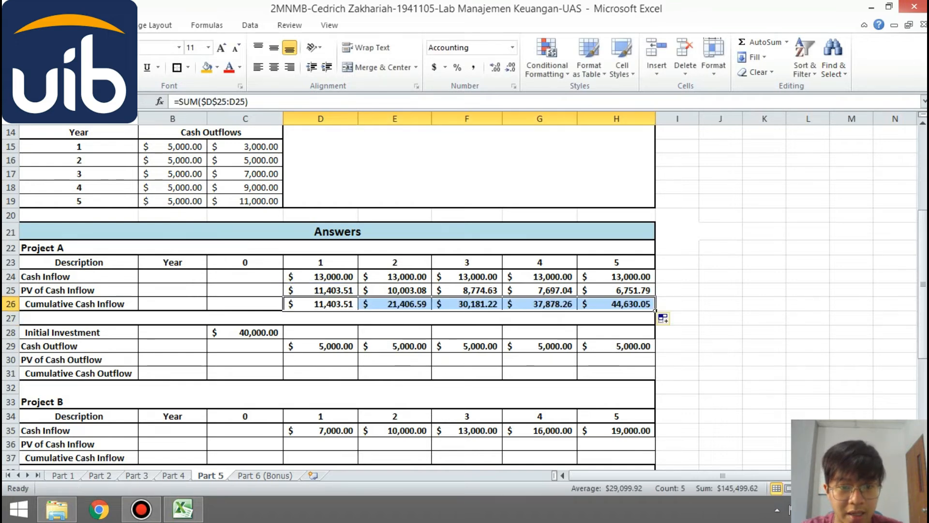
- Set Project A's year 0 PV of Cash Outflow in C30 equal to the initial investment in C28
left_click_drag(923, 285, 924, 309)
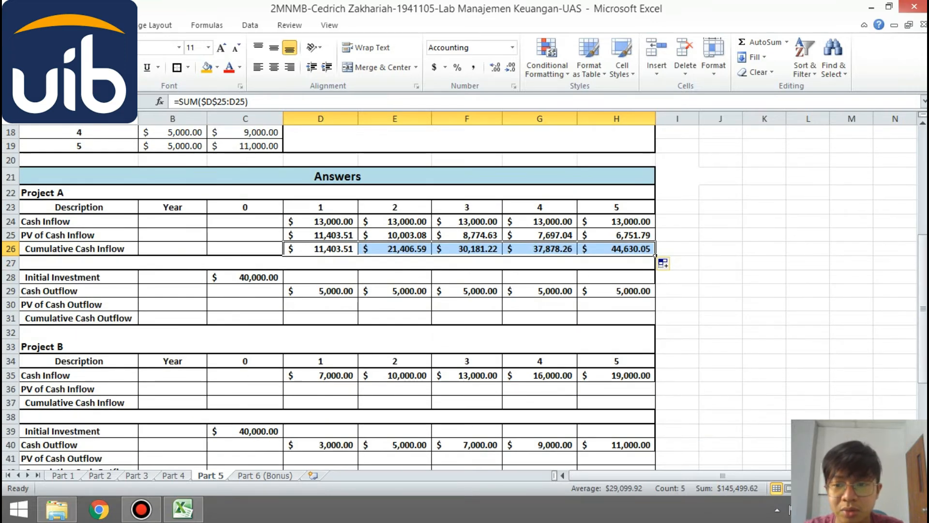
left_click(280, 306)
type("=")
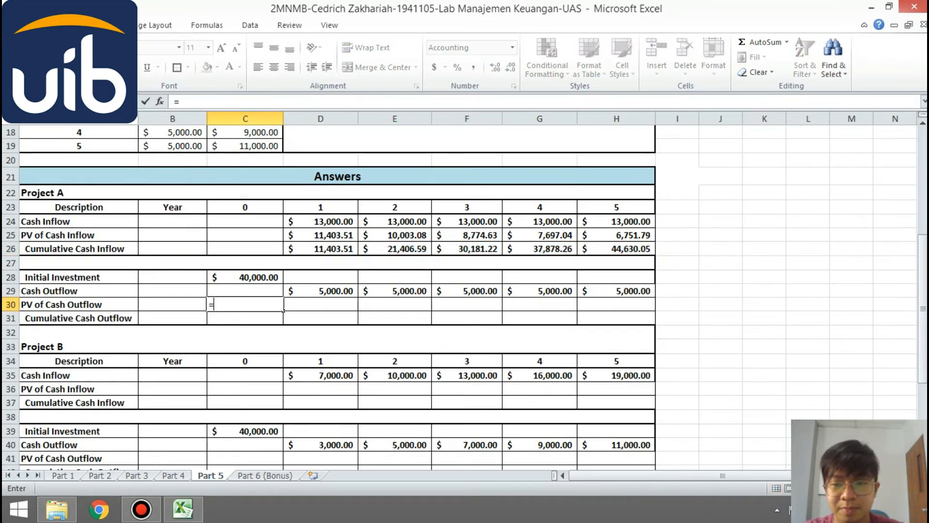
key("Up")
key("Up")
key("Return")
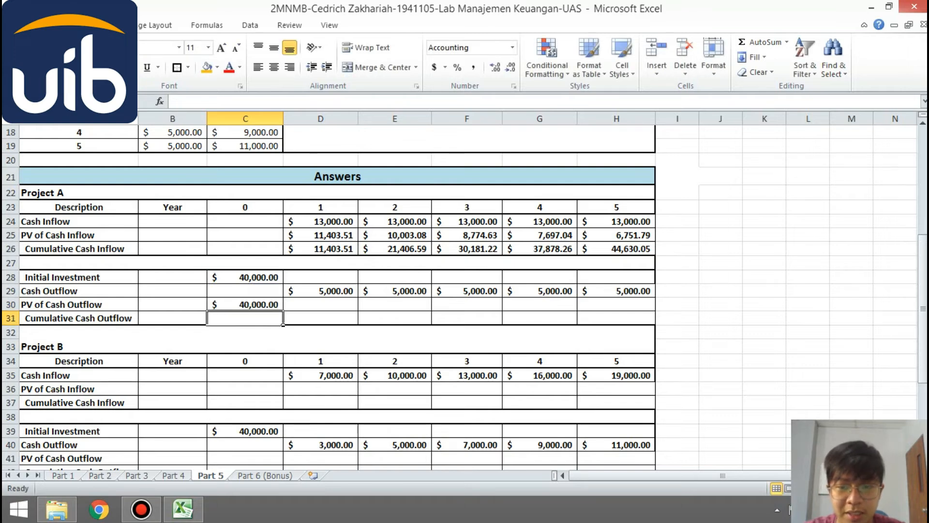
- Calculate Project A's PV of Cash Outflow for years 1 to 5 with =D29/(1+$B$3)^D23 in D30 and fill it through H30
key("Up")
key("Right")
type("=")
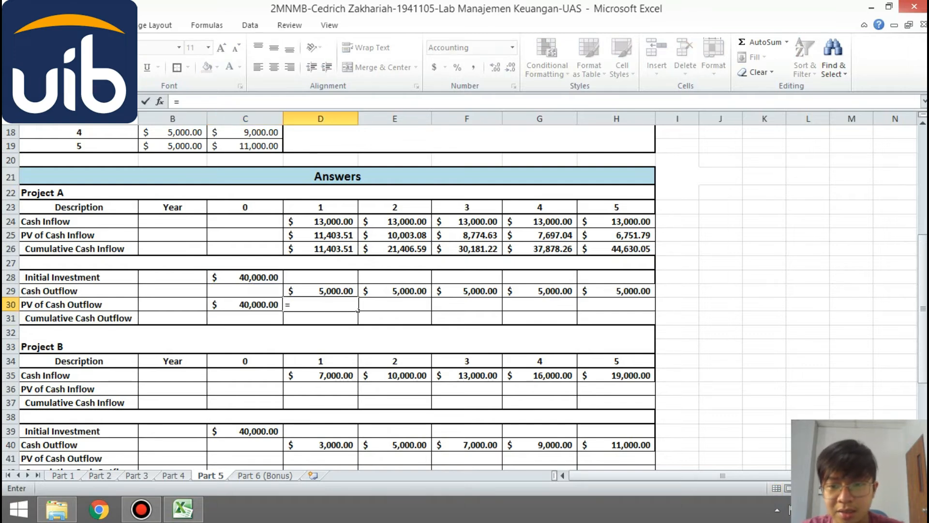
key("Up")
type("/(")
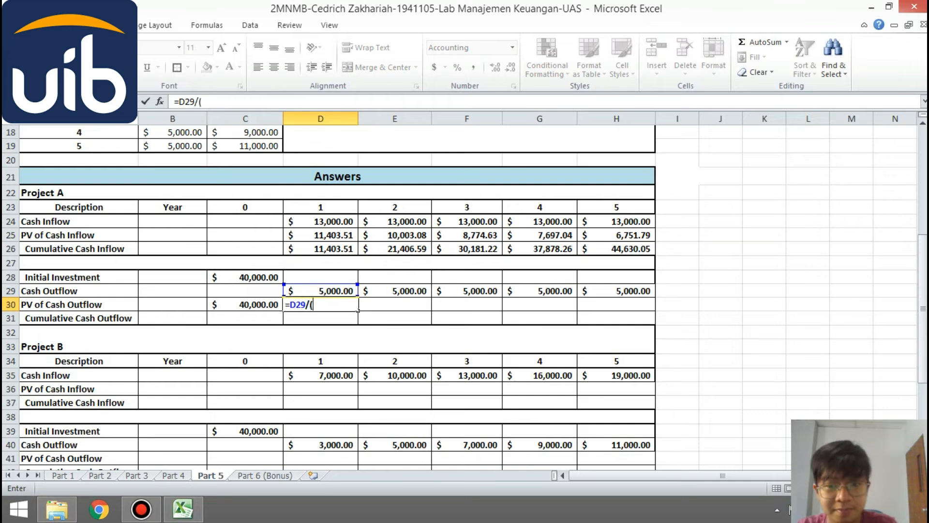
type("1+B3")
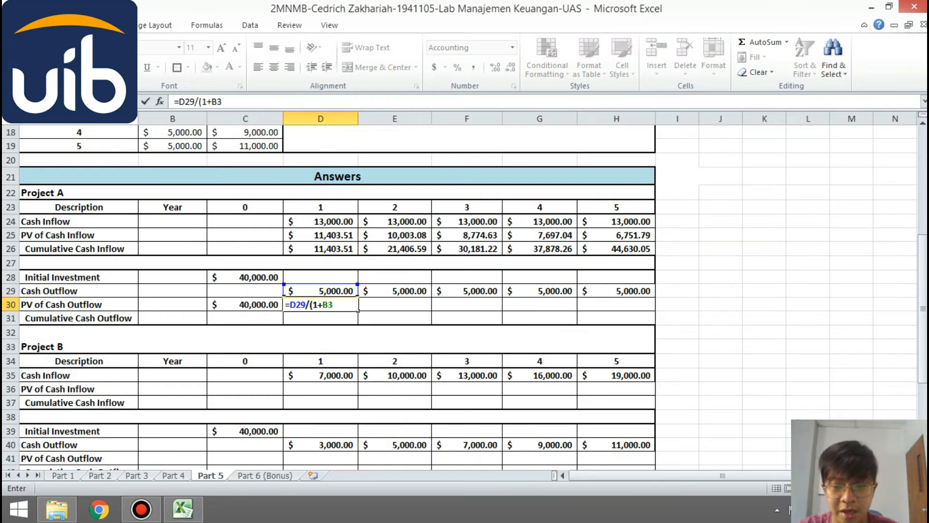
key("F4")
type(")")
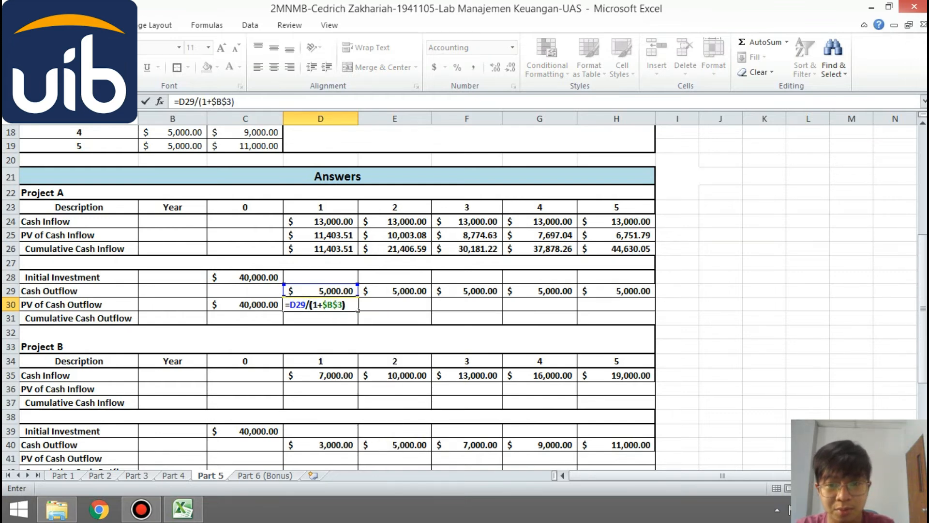
type("^")
key("Up")
key("Up")
key("Up")
key("Up")
key("Up")
key("Up")
key("Up")
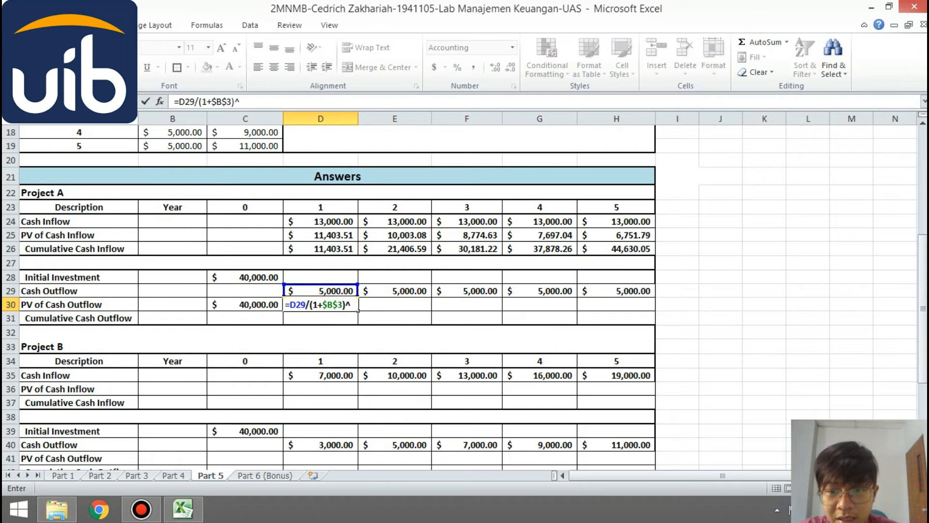
key("ctrl+Return")
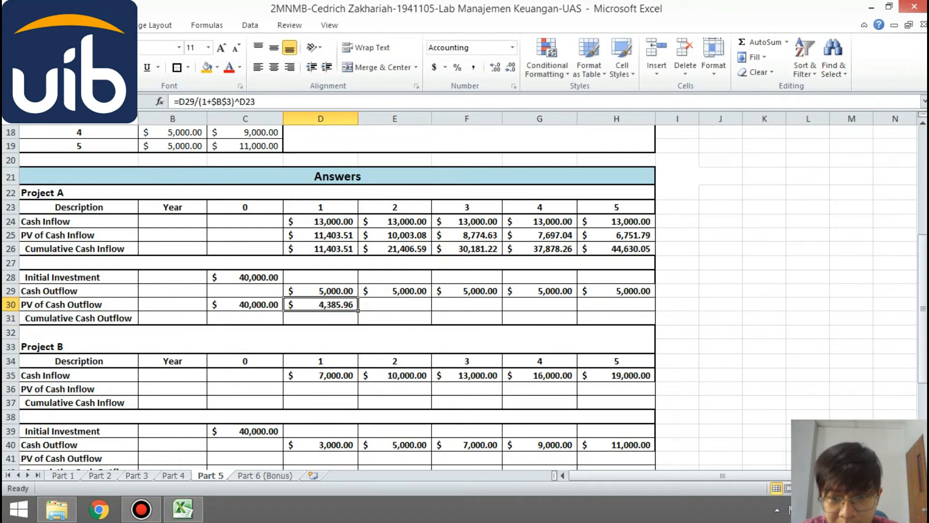
left_click_drag(358, 311, 656, 310)
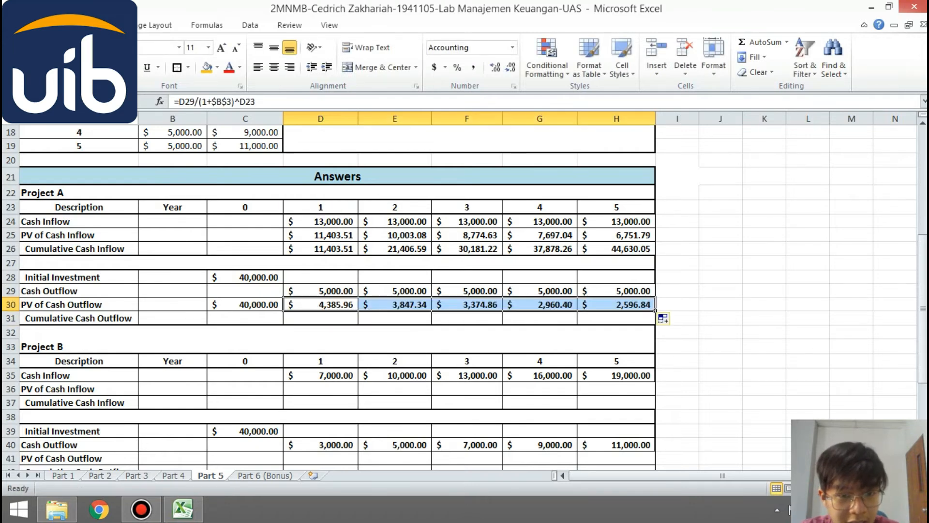
- Calculate Project A's Cumulative Cash Outflow with the running total =SUM($C$30:C30) in C31 and fill it through H31
left_click(245, 318)
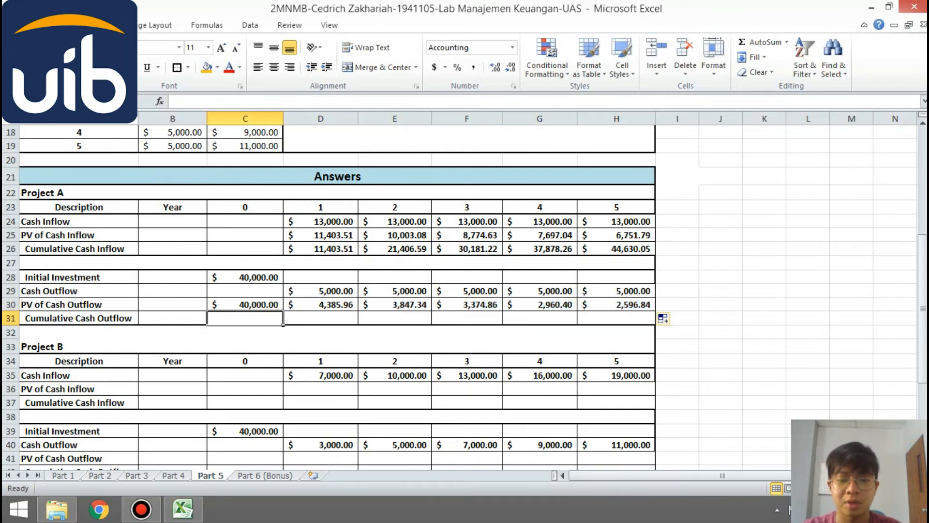
type("=")
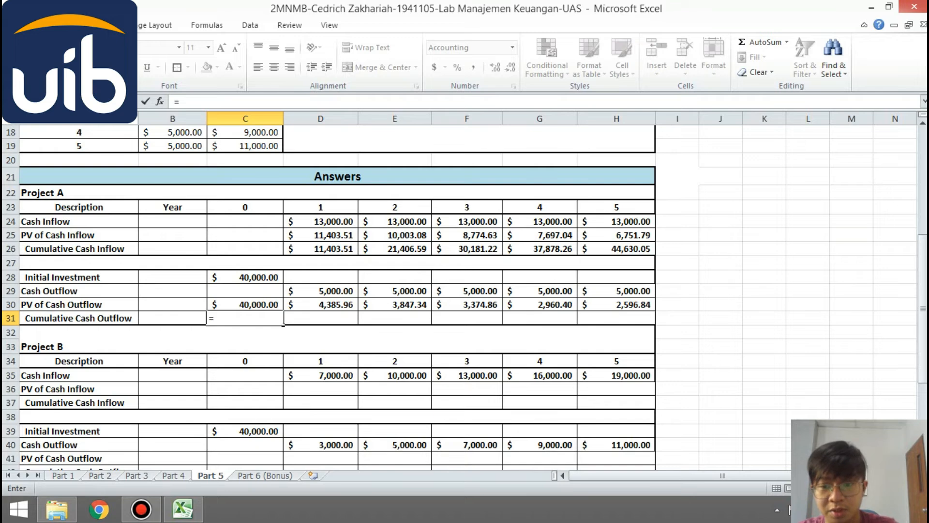
type("SUM(")
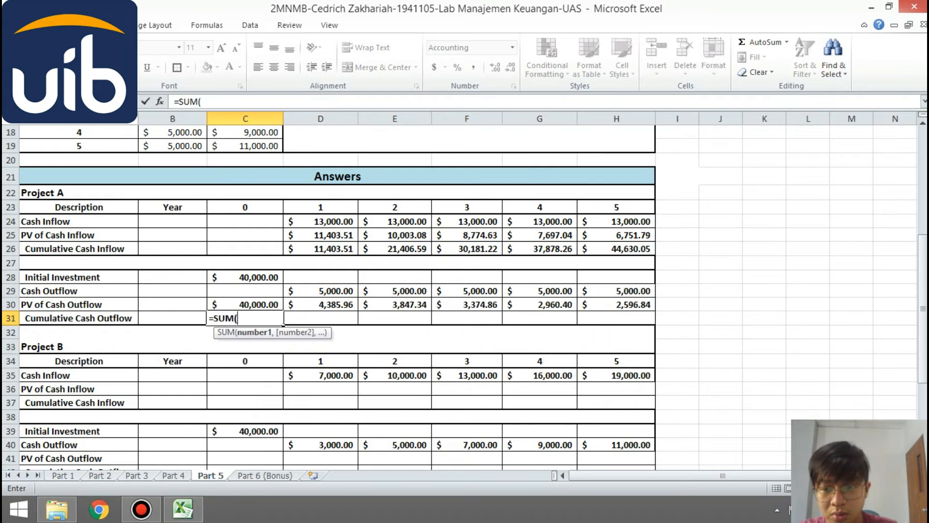
key("Up")
type(":")
key("BackSpace")
key("BackSpace")
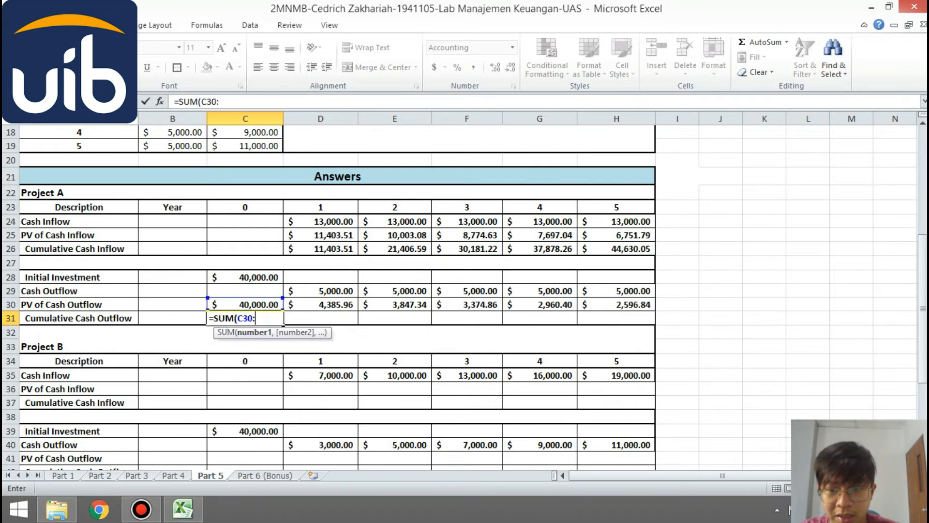
key("F4")
type(":")
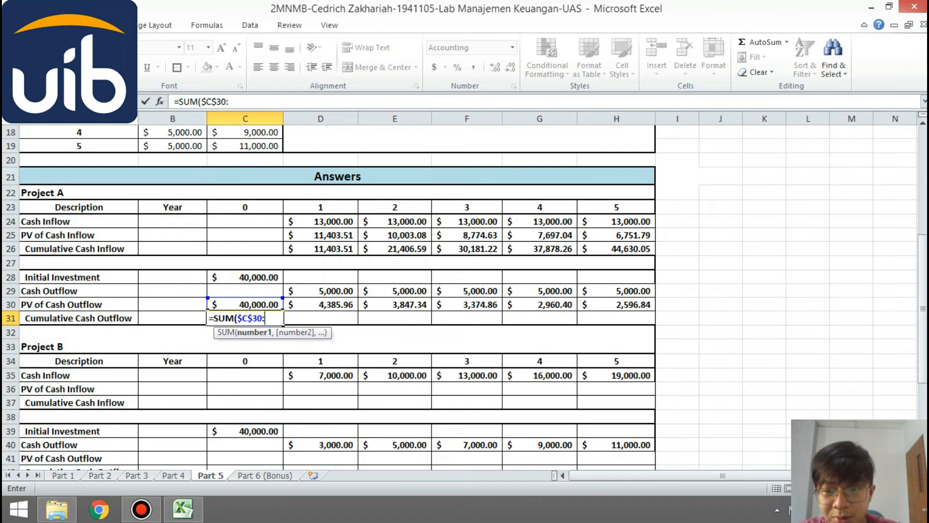
key("Up")
type(")")
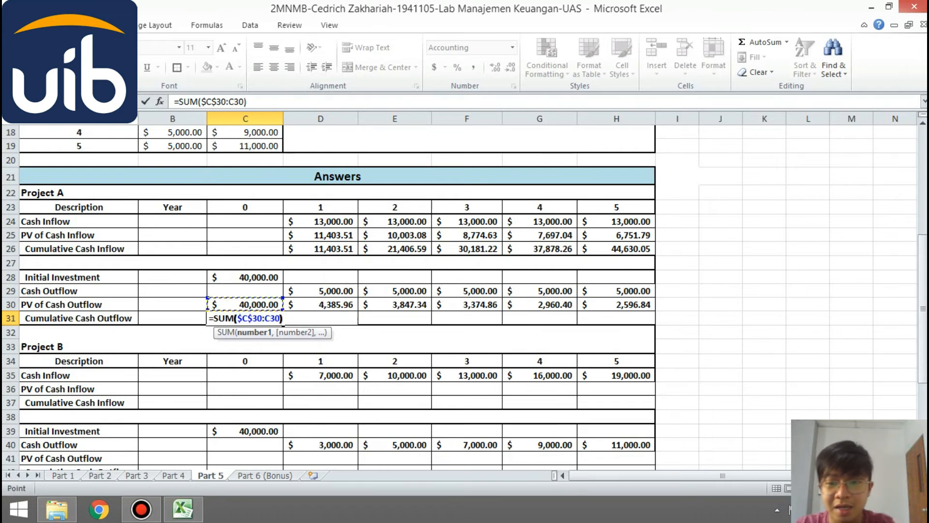
key("Return")
key("Up")
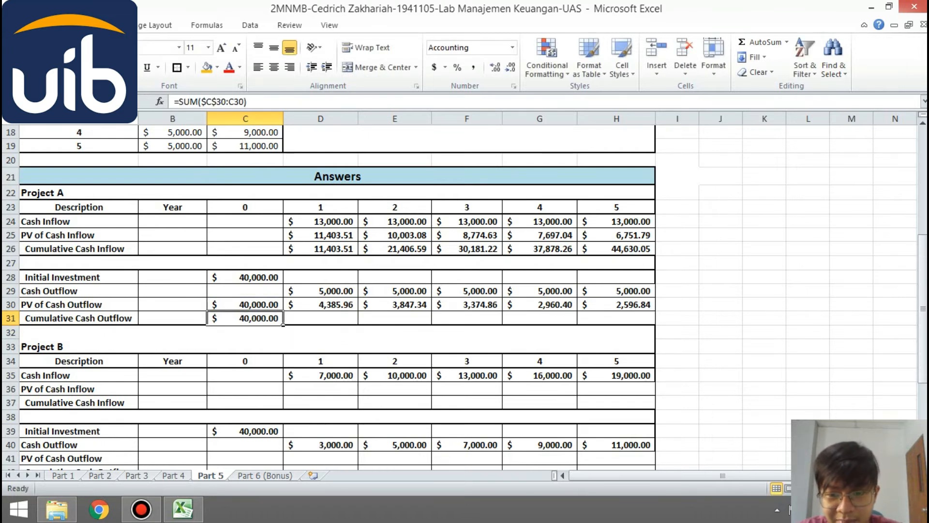
left_click_drag(283, 325, 657, 326)
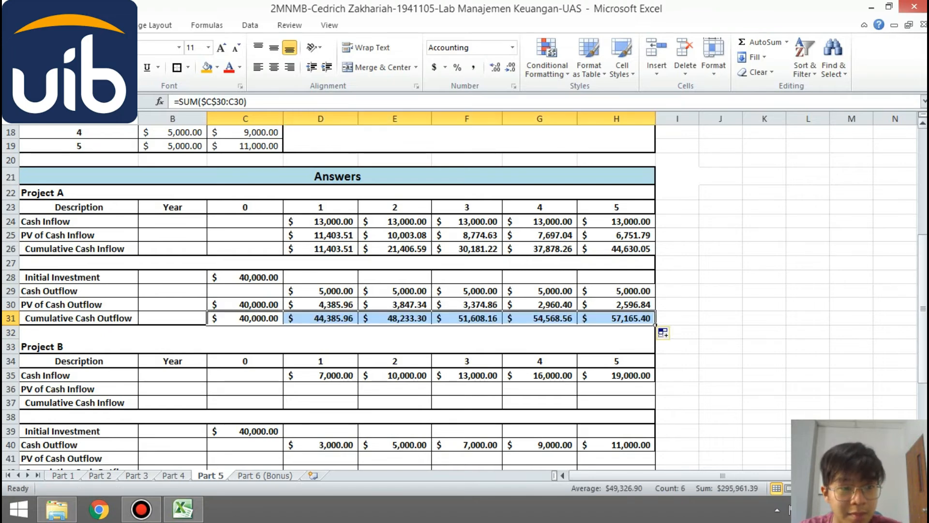
- Calculate Project B's PV of Cash Inflow with =D35/(1+$B$3)^D34 in D36 and fill it through H36
left_click_drag(924, 255, 923, 311)
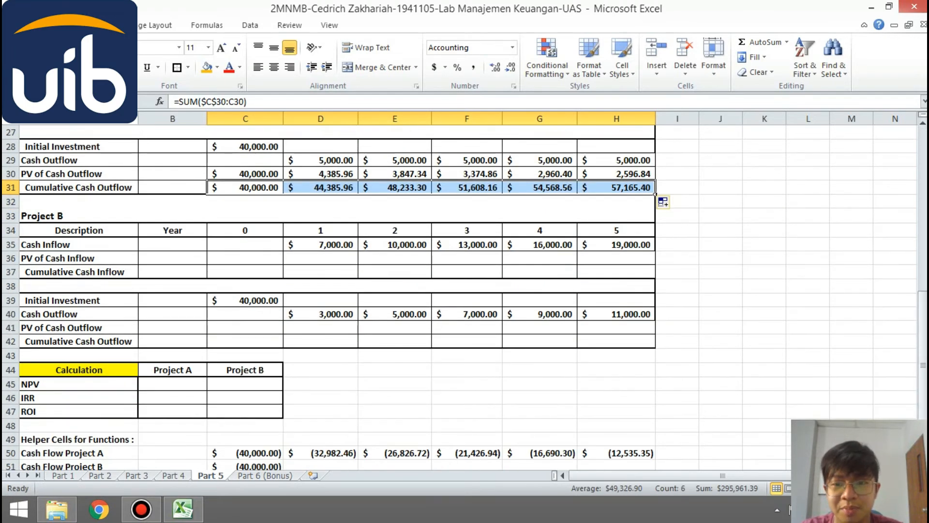
left_click(356, 261)
type("=")
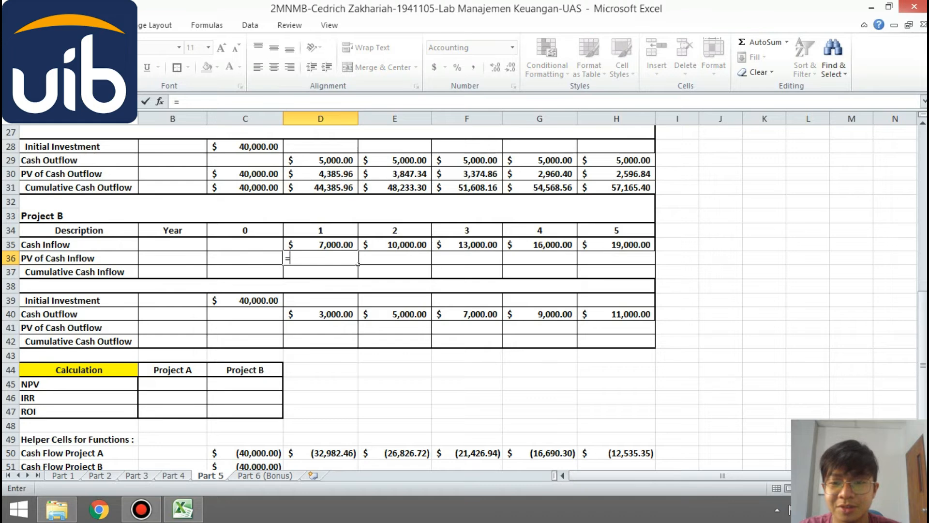
key("Up")
type("/(")
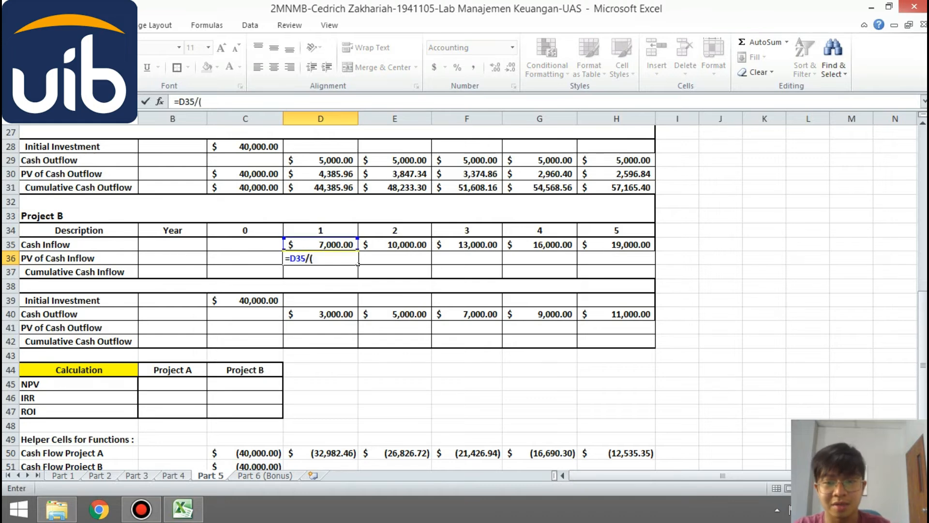
type("1+")
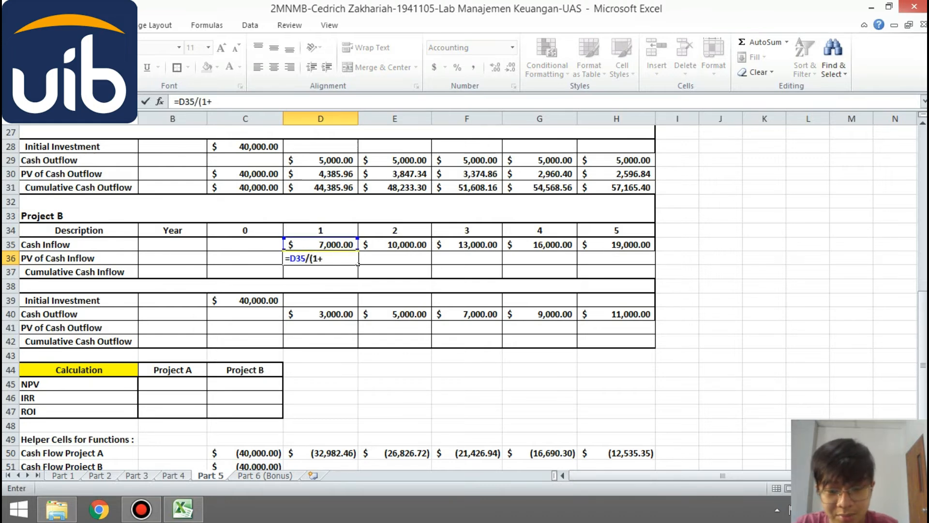
type("$B$3")
key("F4")
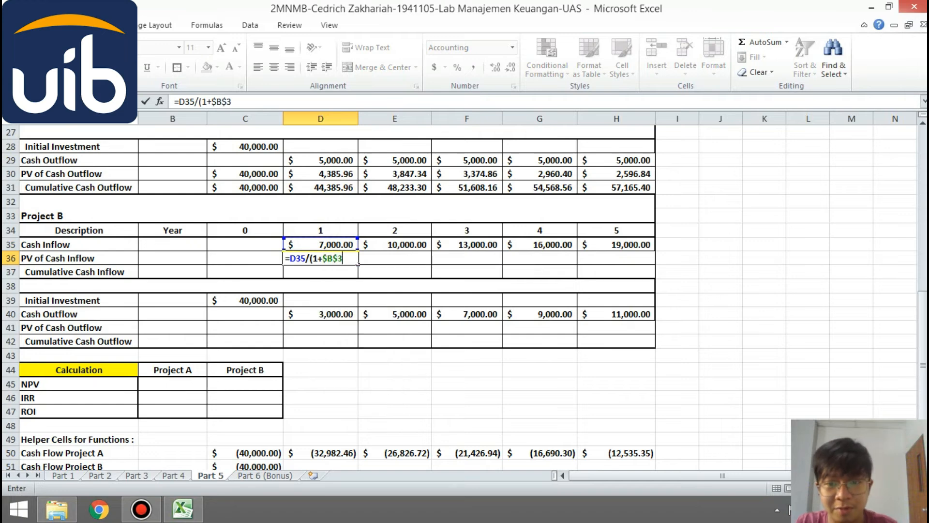
type(")^")
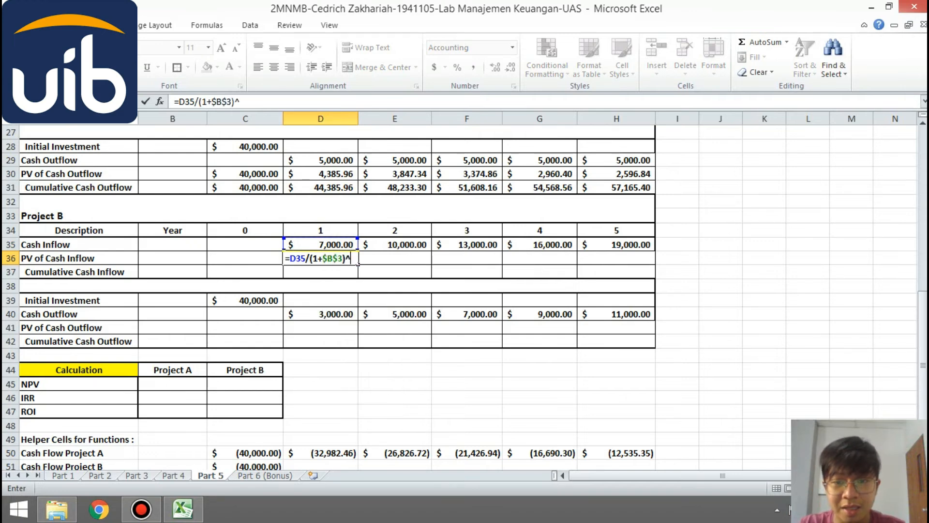
type("D34")
key("Return")
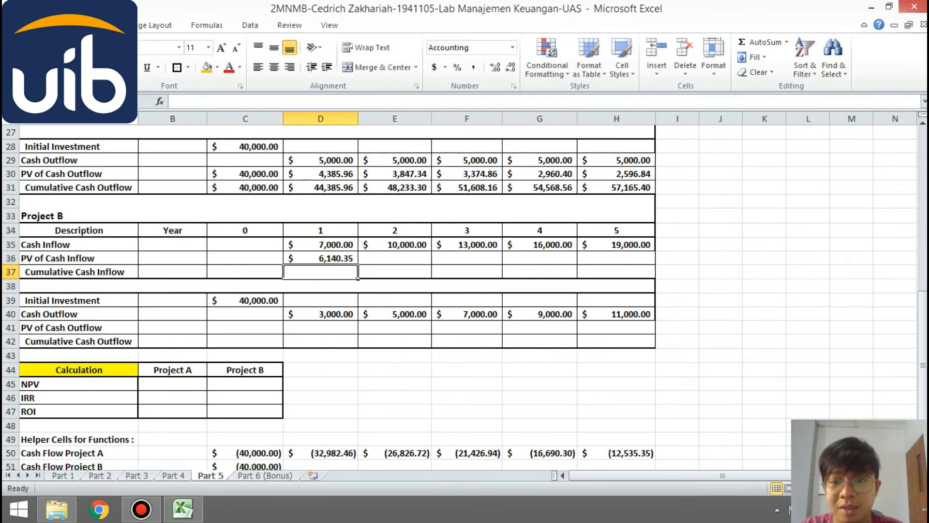
key("Up")
left_click_drag(359, 264, 632, 264)
- Calculate Project B's Cumulative Cash Inflow with the running total =SUM($D$36:D36) in D37 and fill it through H37
left_click(356, 275)
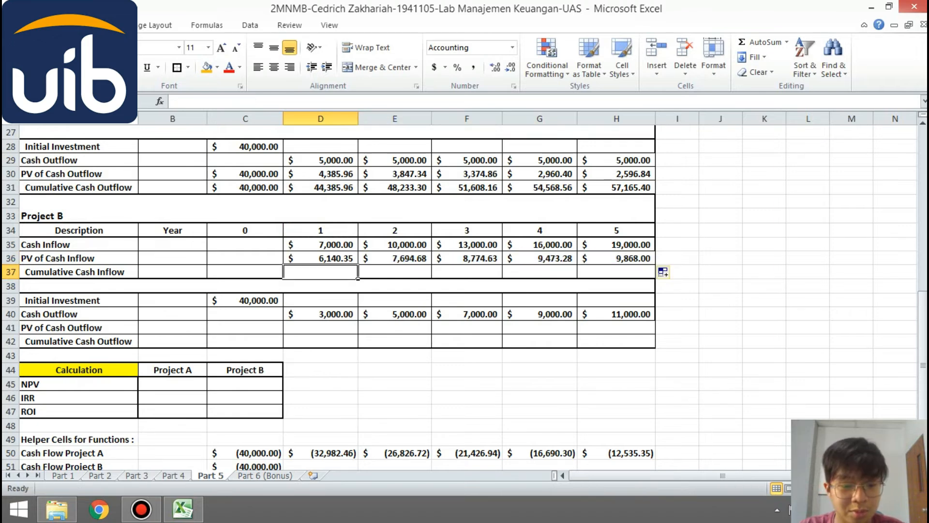
type("=SUM(")
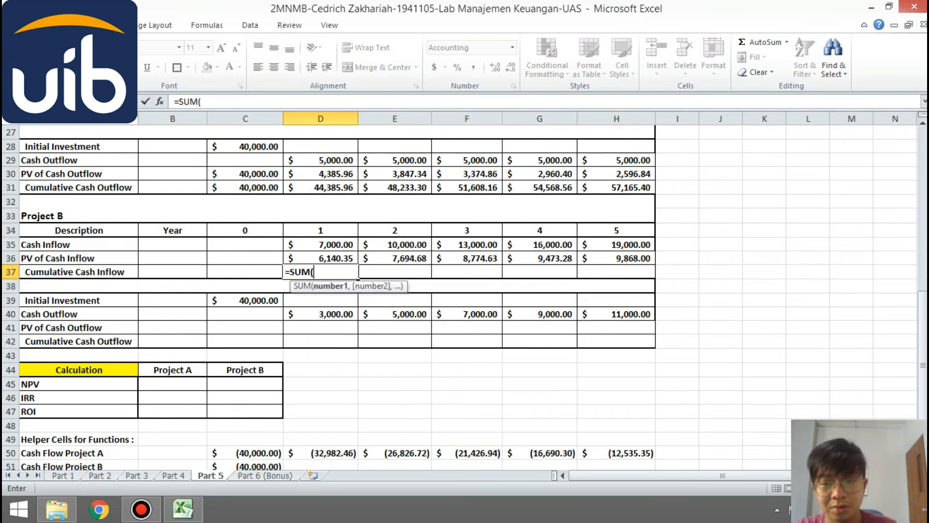
type("D36:D36")
key("BackSpace")
key("BackSpace")
key("BackSpace")
key("BackSpace")
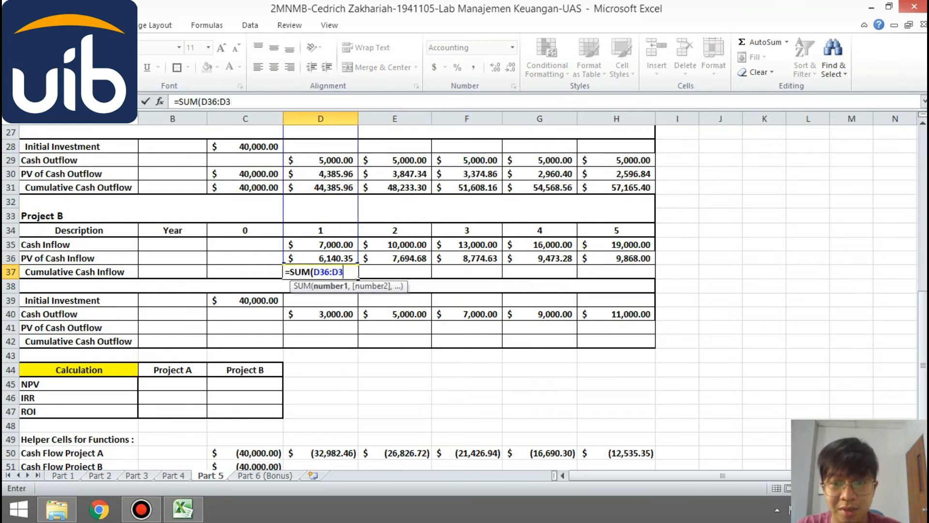
key("F4")
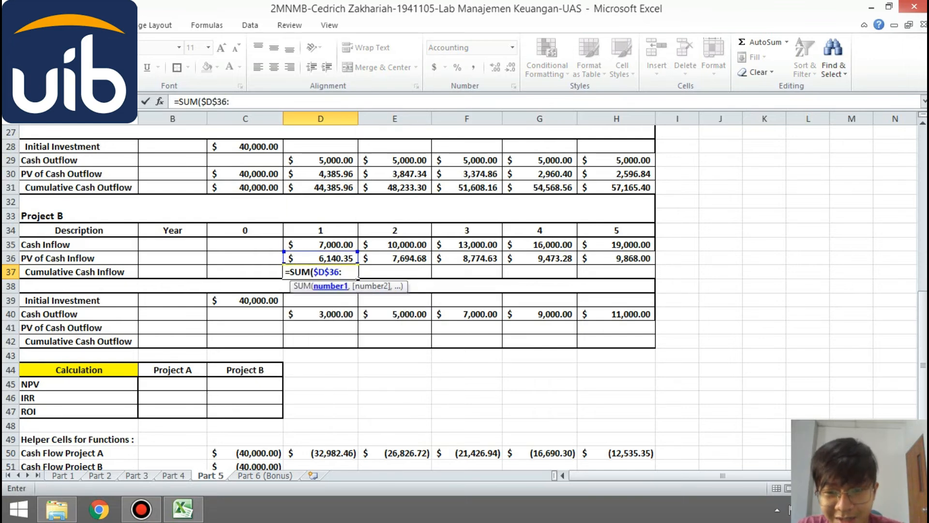
type(":D36)")
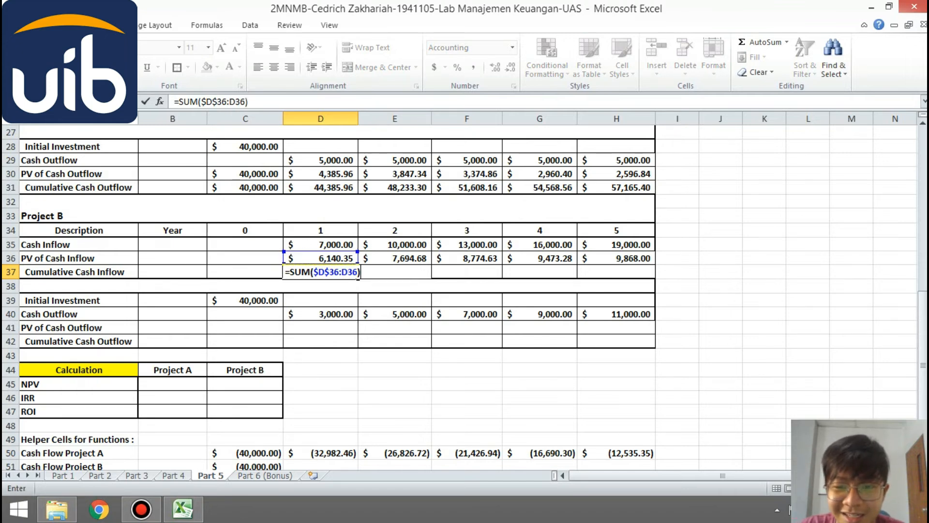
key("Return")
key("Up")
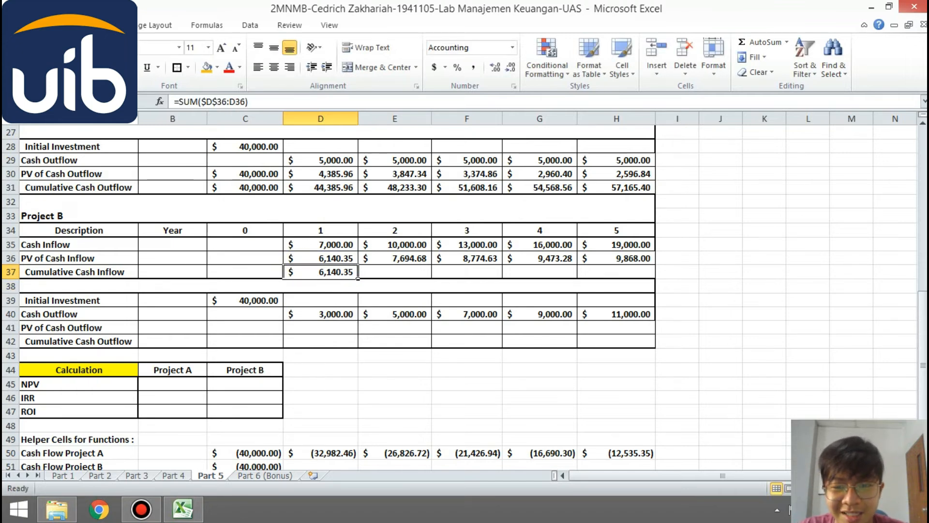
left_click_drag(358, 278, 655, 279)
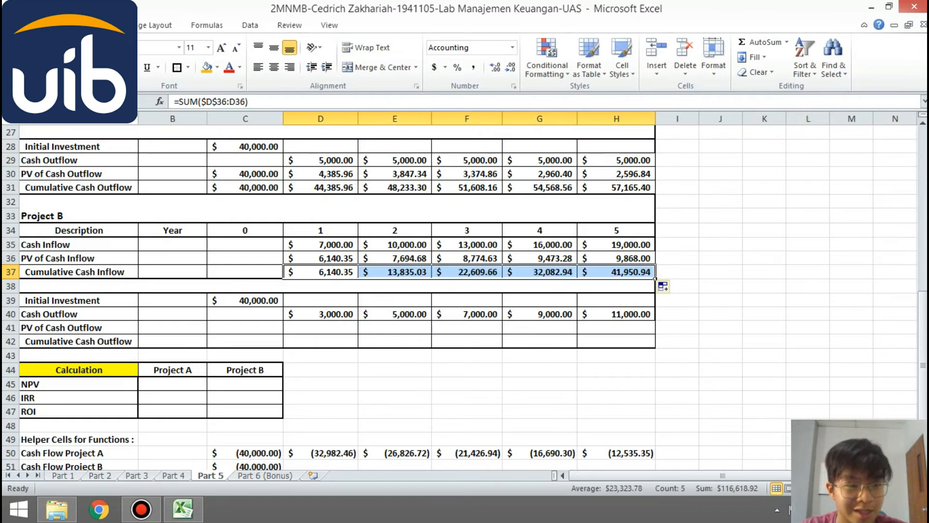
- Set Project B's year 0 PV of Cash Outflow in C41 equal to the initial investment in C39
scroll(656, 280, "down", 1)
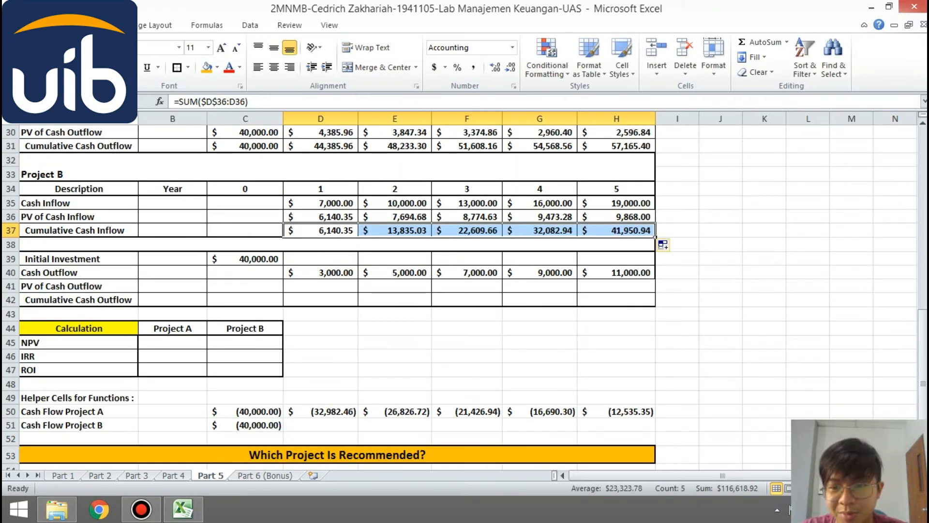
left_click(282, 290)
type("=")
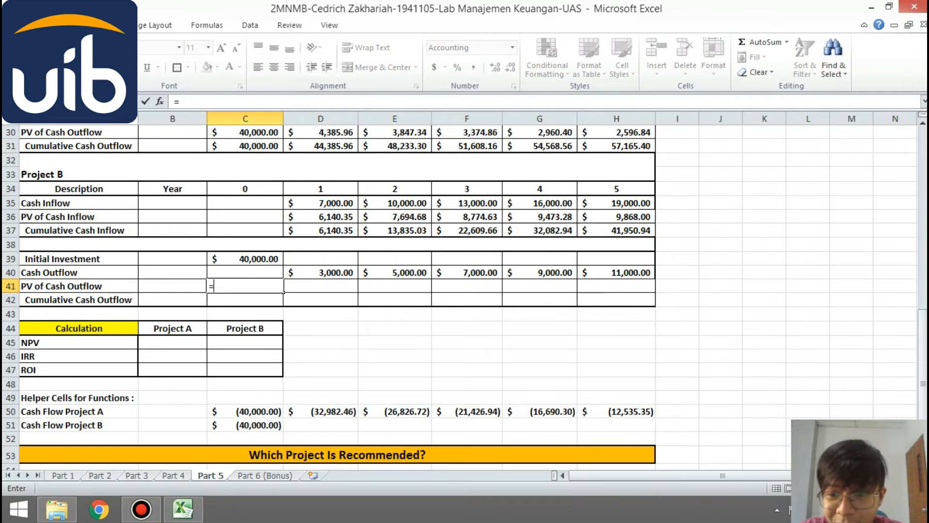
type("C39")
key("Return")
- Calculate Project B's PV of Cash Outflow with =D40/(1+$B$3)^D34 in D41 and fill it through H41
left_click(357, 290)
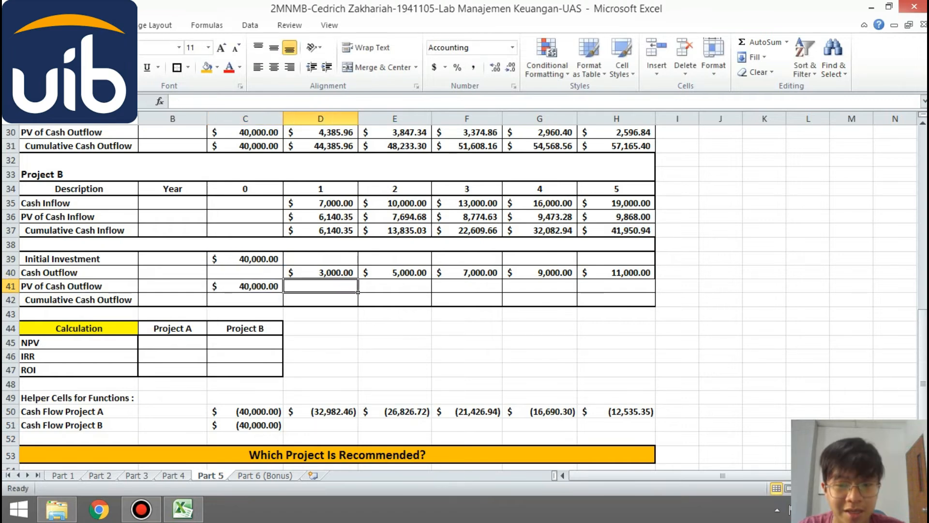
type("=D40/")
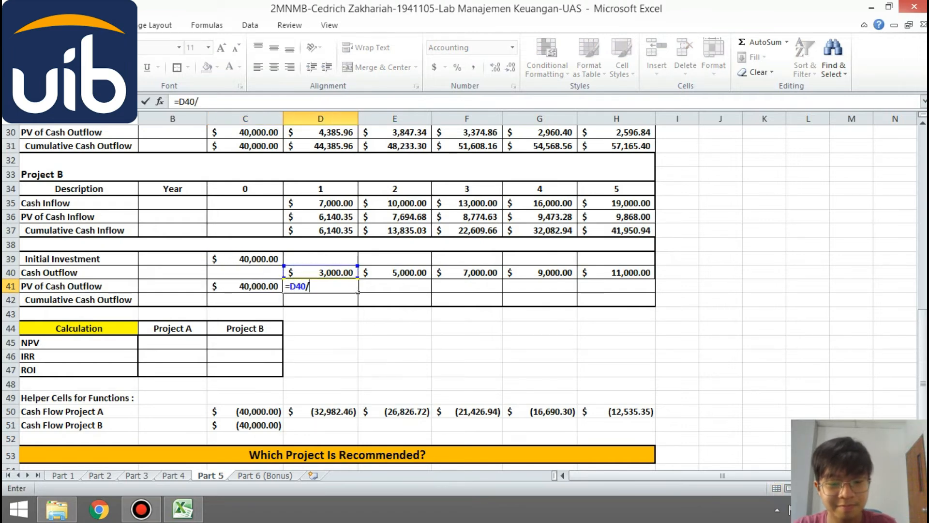
type("(1+B")
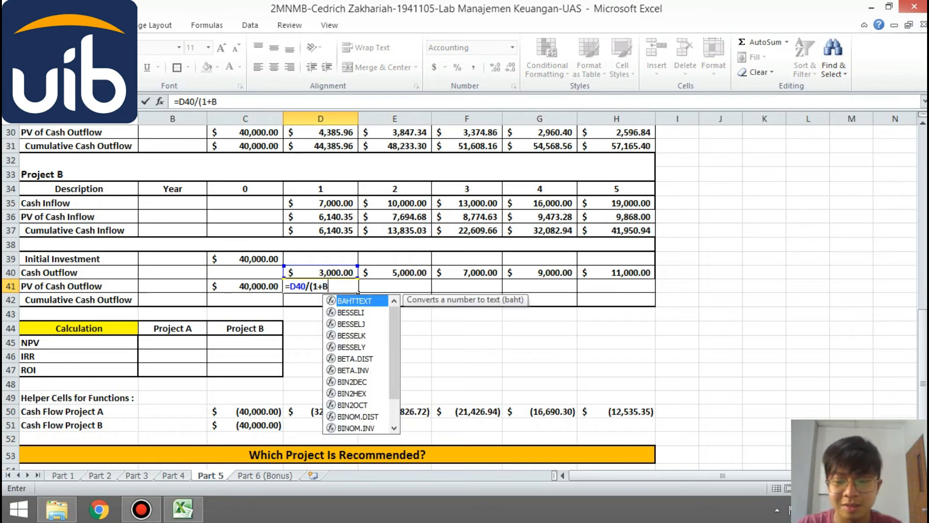
type("3")
key("F4")
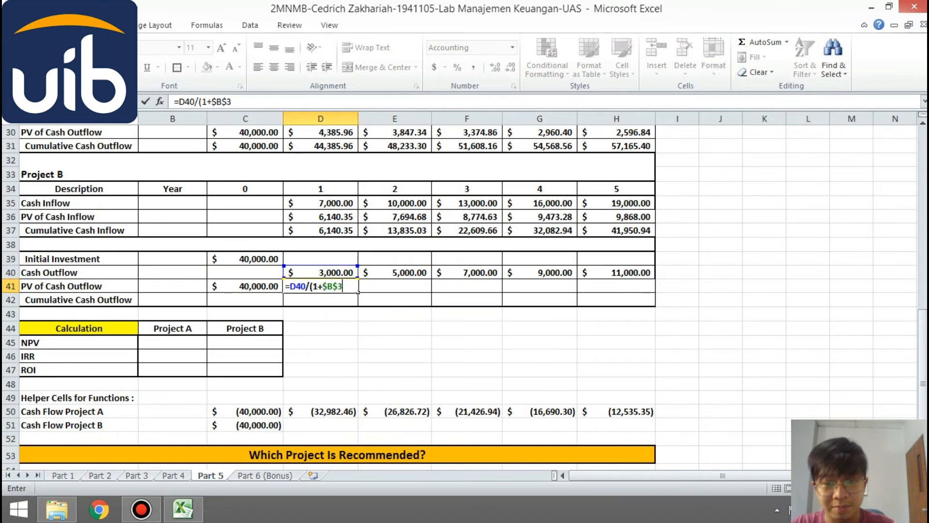
type(")^D34")
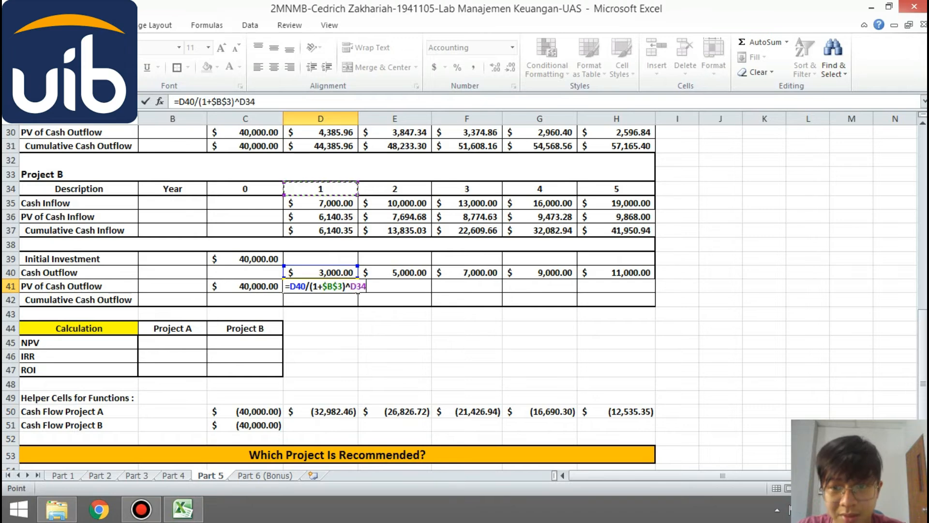
key("Return")
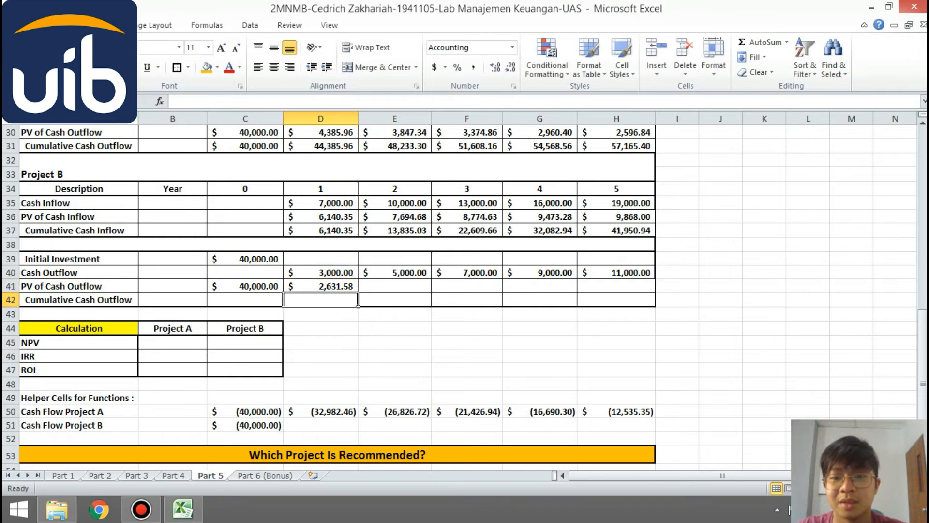
key("Up")
left_click_drag(358, 293, 656, 293)
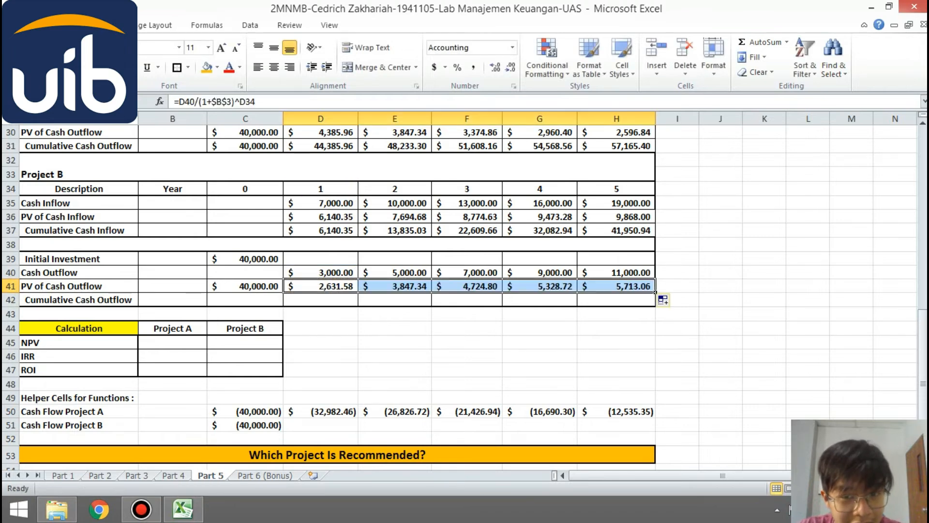
- Calculate Project B's Cumulative Cash Outflow with the running total =SUM($C$41:C41) in C42 and fill it through H42
left_click(282, 302)
type("=")
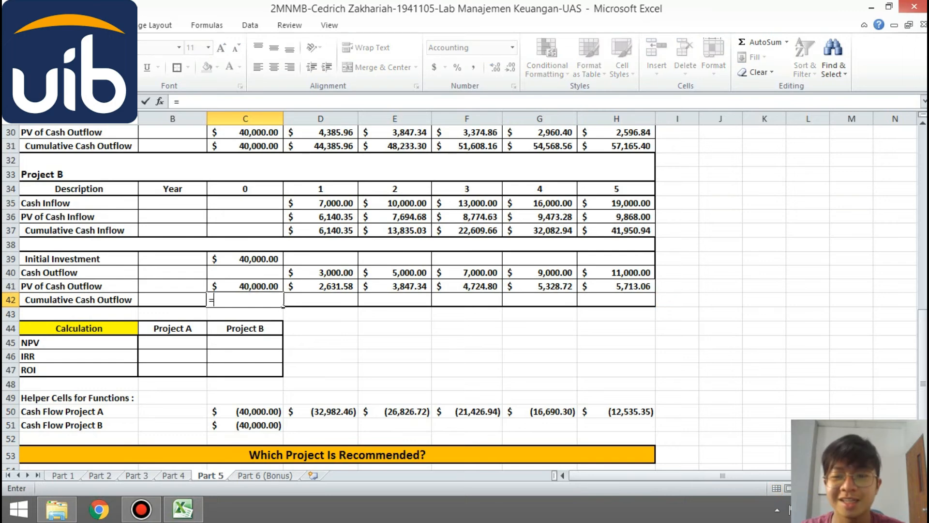
type("SUM(")
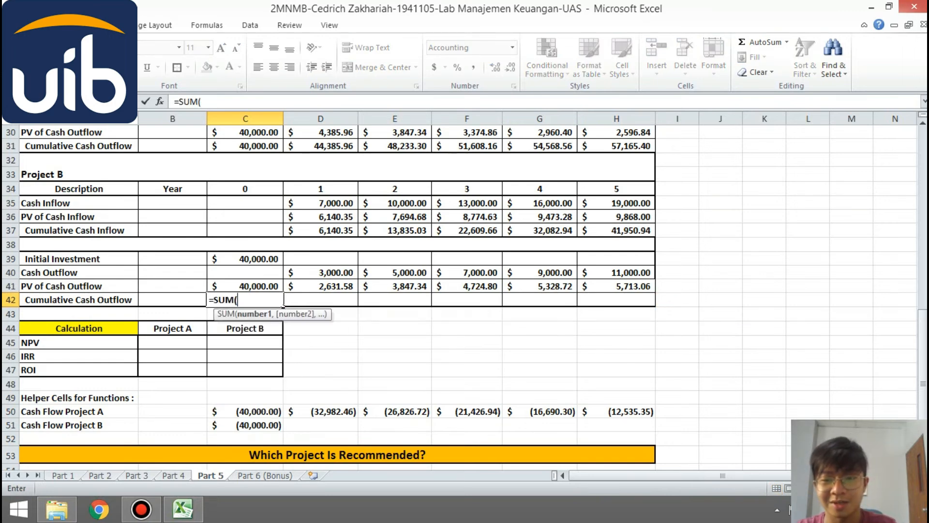
type("C41:")
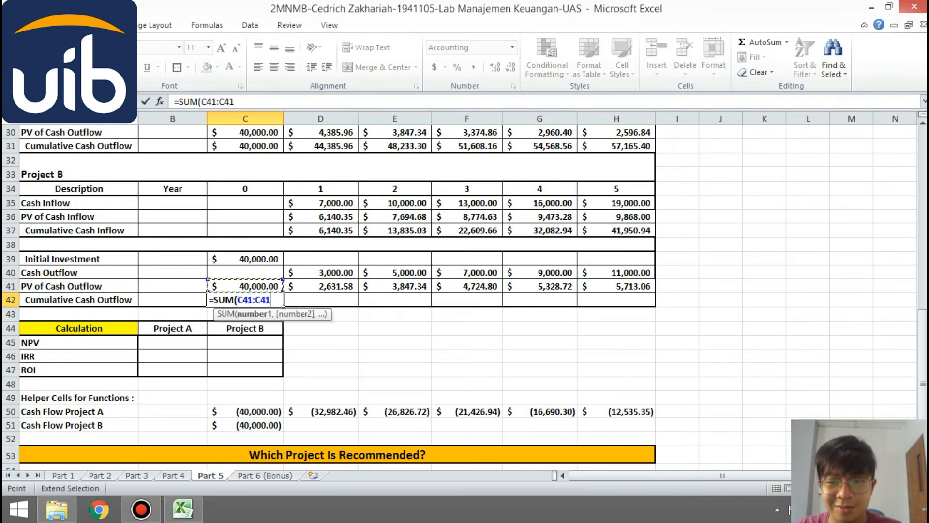
key("BackSpace")
key("F4")
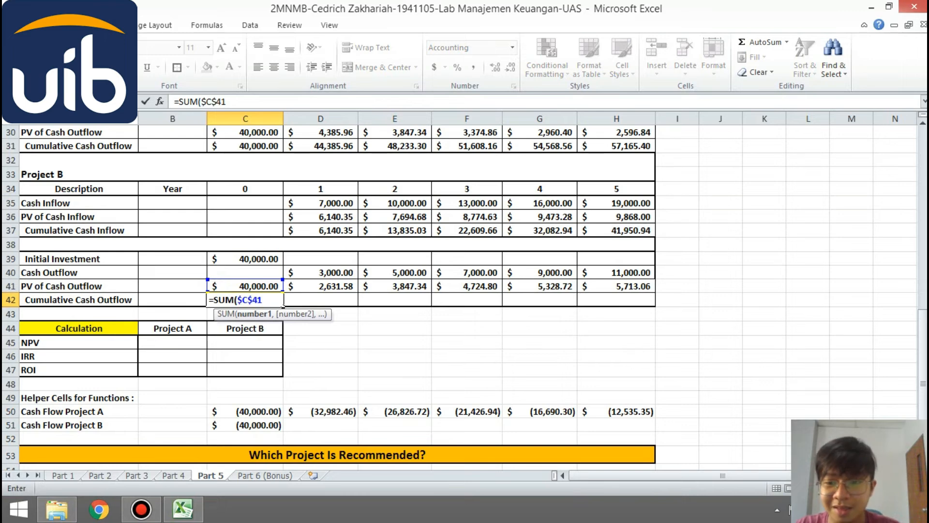
type(":C41)")
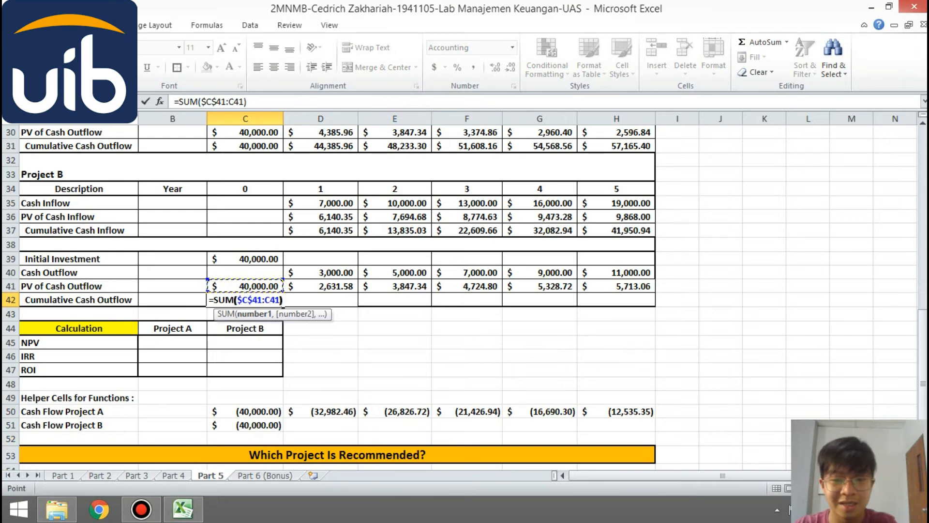
key("Return")
left_click(246, 300)
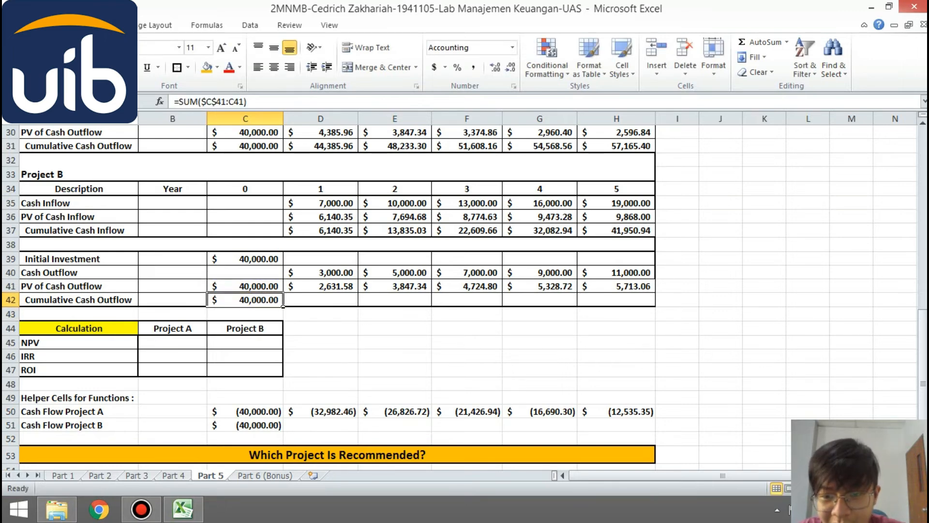
left_click_drag(283, 307, 625, 303)
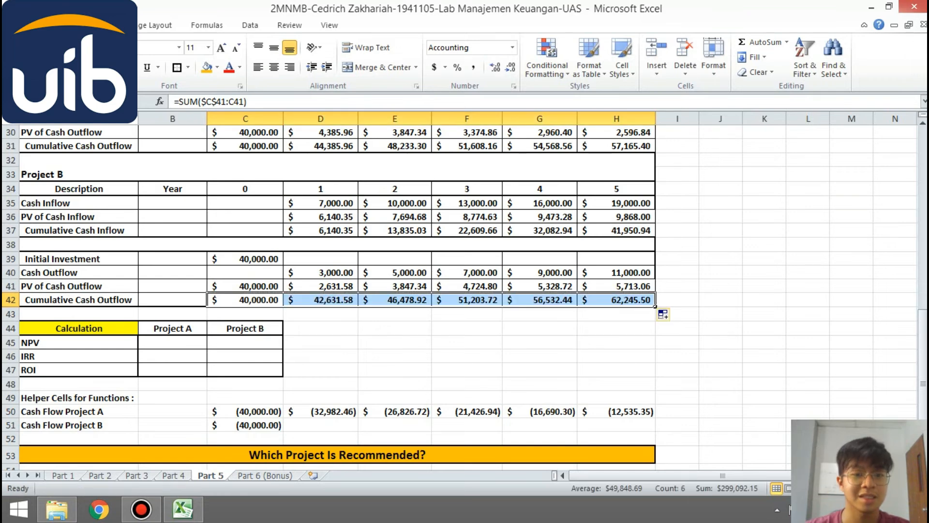
left_click(575, 277)
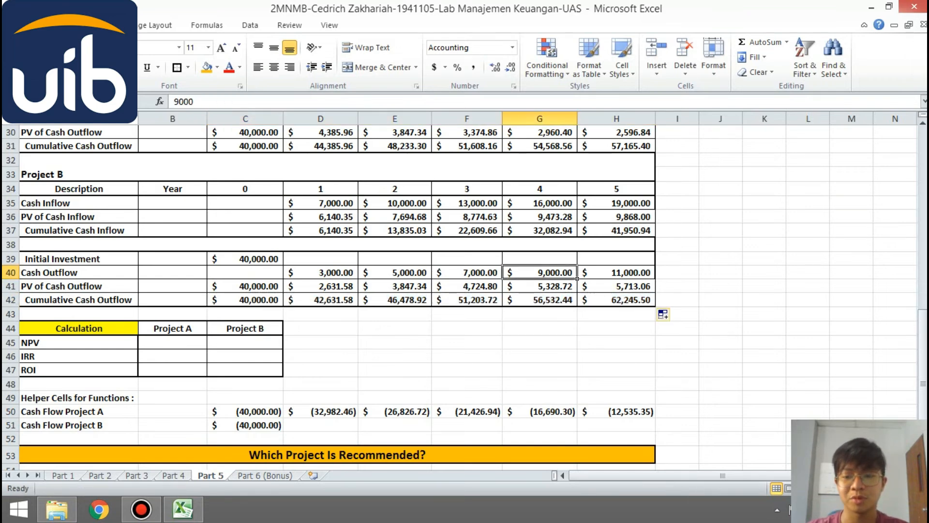
- Re-enter Project A's year 0 helper cash flow in C50 as a negative reference to its initial outflow
left_click(245, 412)
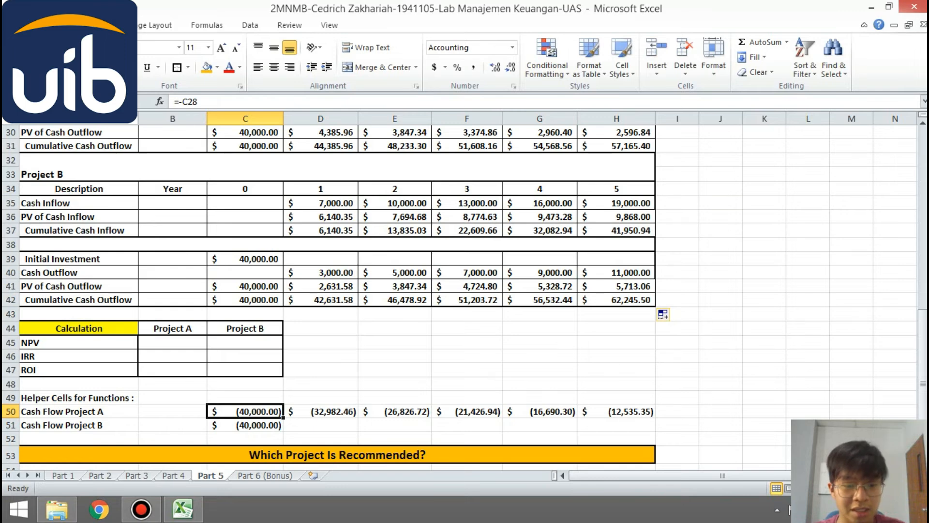
type("=")
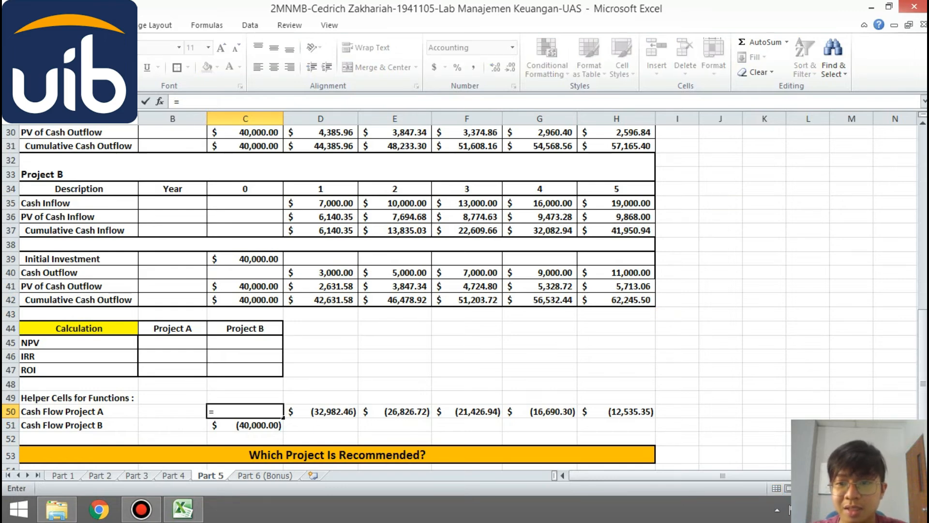
type("C31")
key("BackSpace")
key("BackSpace")
key("BackSpace")
type("-")
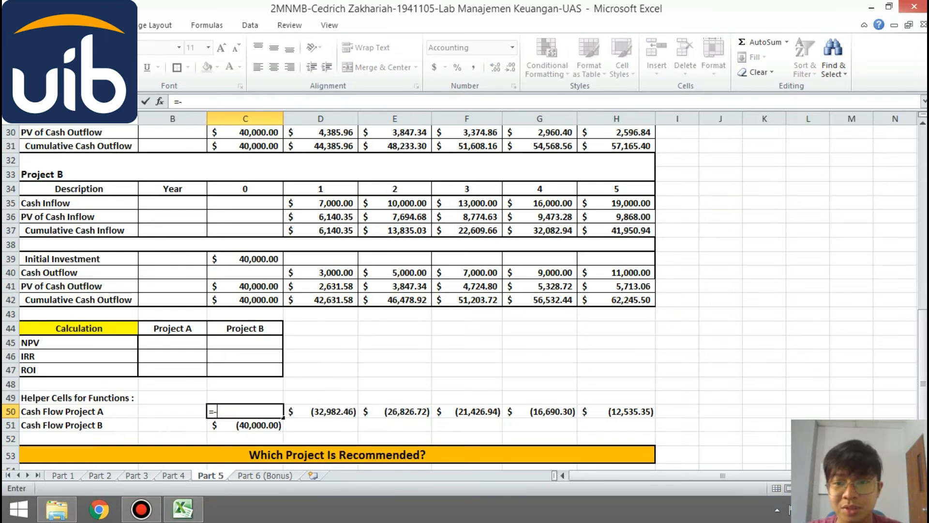
type("C39")
key("Return")
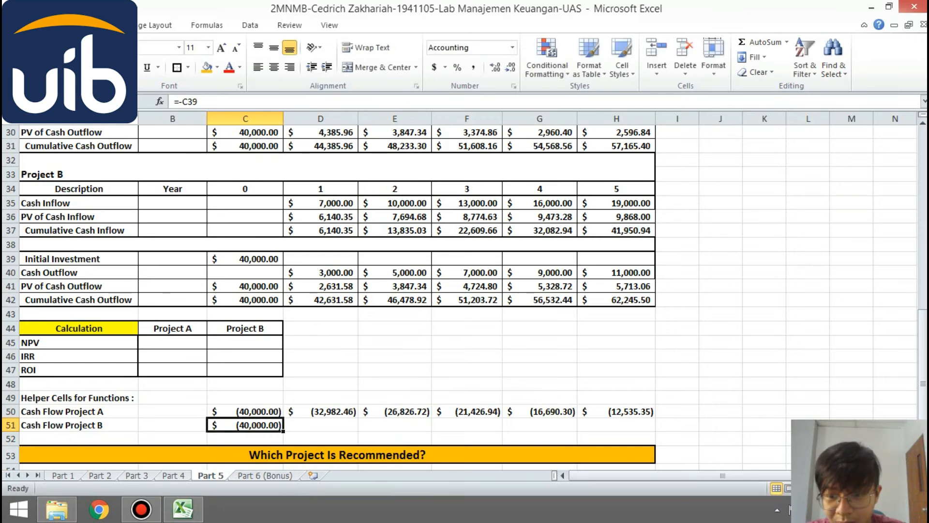
- Set Project B's year 0 helper cash flow in C51 to =-C42, the negative of its cumulative cash outflow
type("=")
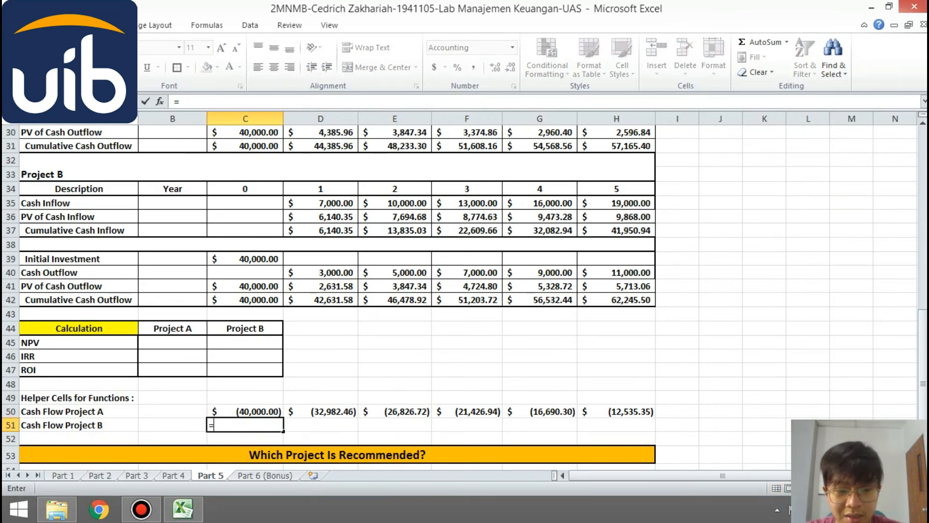
type("-C42")
key("Return")
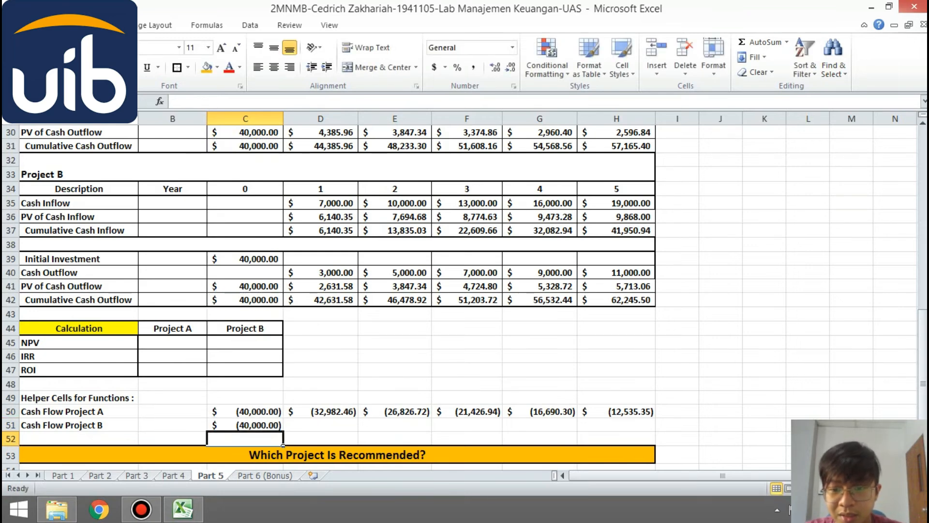
- Replace Project A's helper cash flows in D50:H50 with Cash Inflow minus Cash Outflow, filling =D24-D29 from D50 through H50
left_click_drag(320, 412, 619, 411)
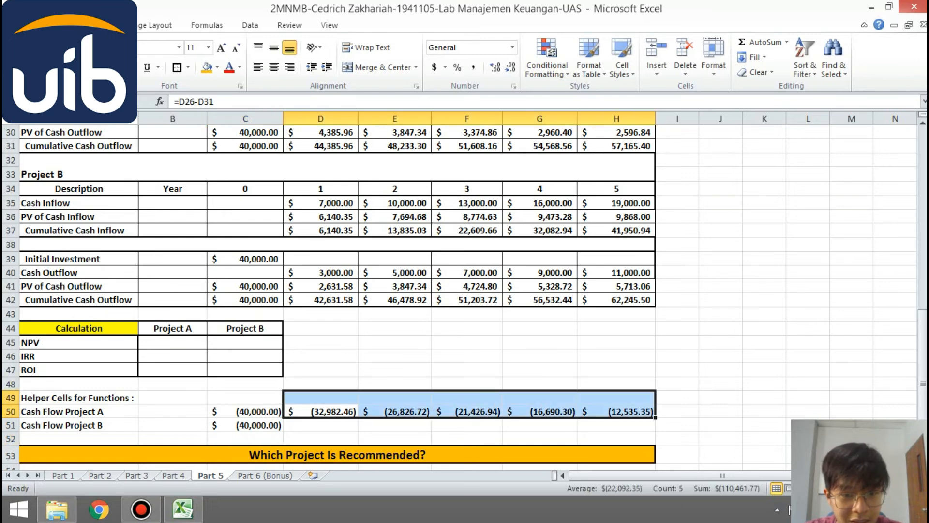
key("Delete")
left_click(321, 411)
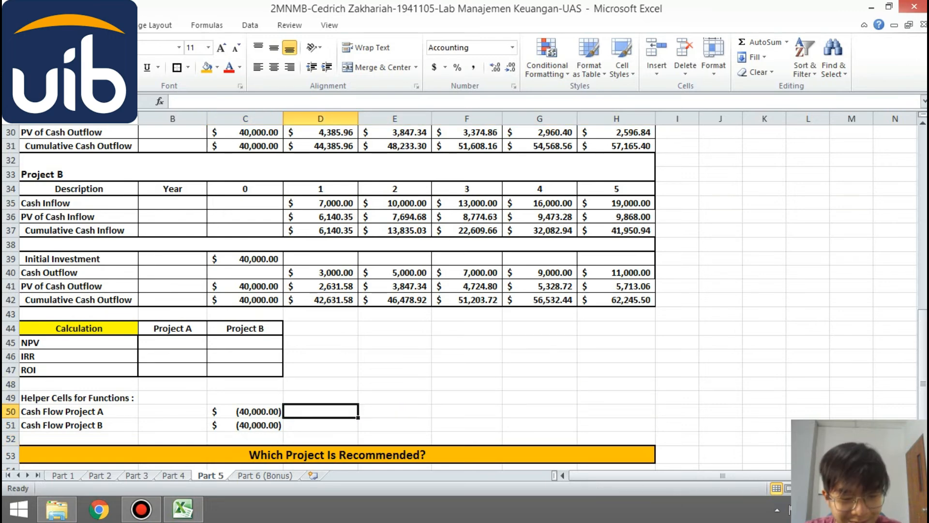
type("=")
left_click_drag(923, 336, 923, 273)
left_click(351, 194)
type("-")
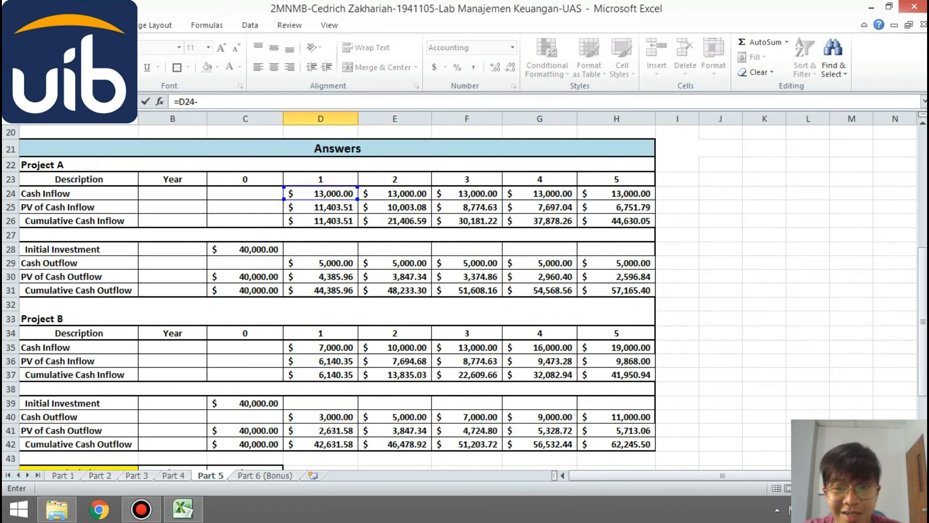
left_click(320, 263)
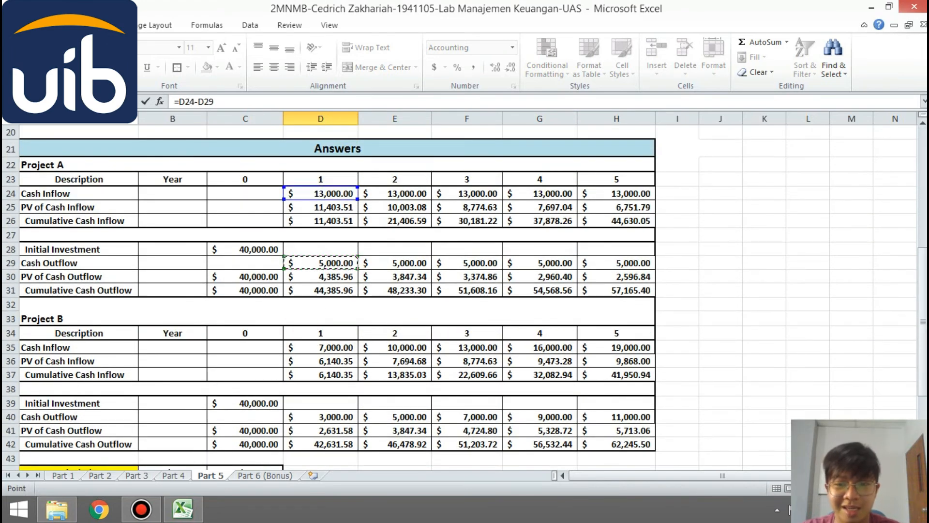
key("Return")
key("Up")
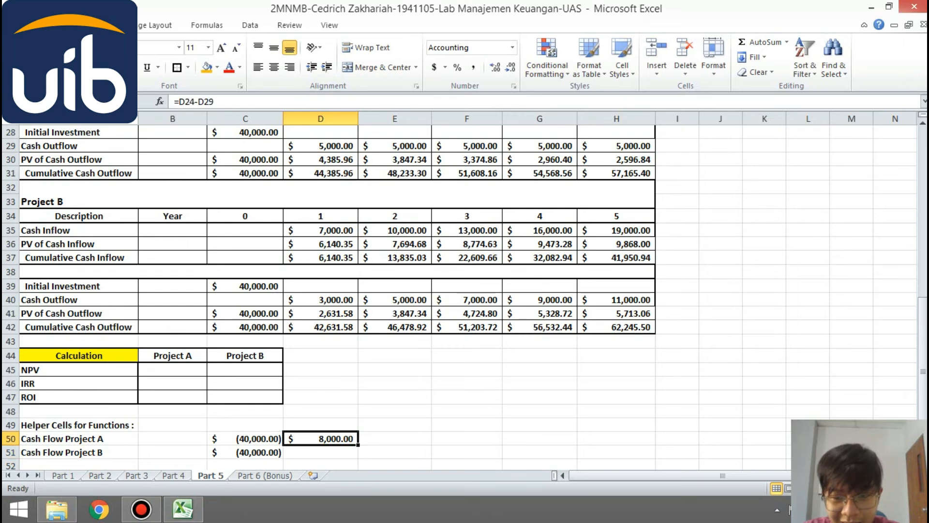
left_click_drag(358, 445, 629, 440)
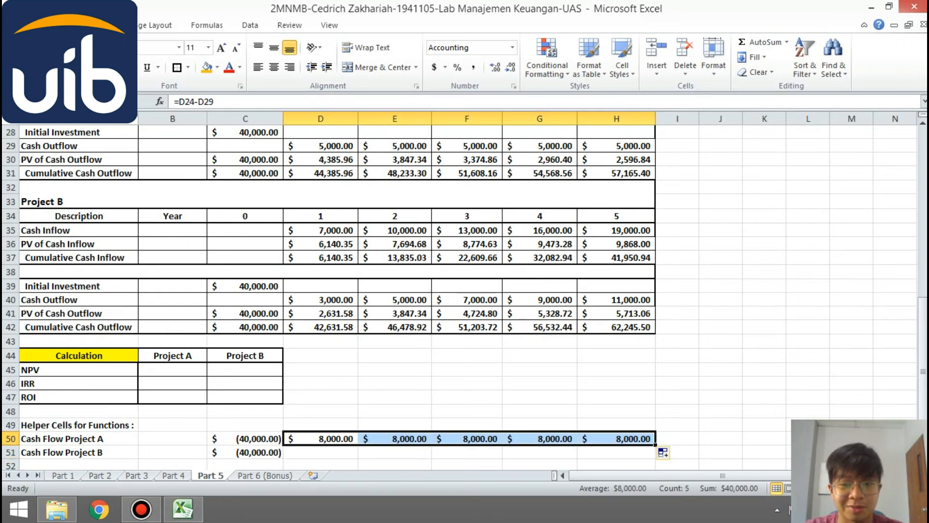
- Calculate Project B's helper cash flows with =D35-D40 in D51 and fill the formula through H51
left_click(320, 452)
type("=")
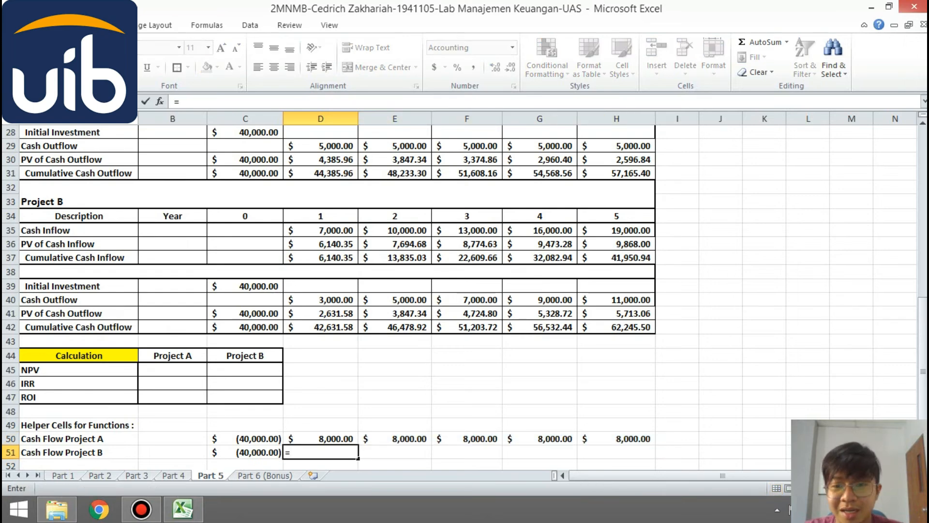
left_click(320, 230)
type("-")
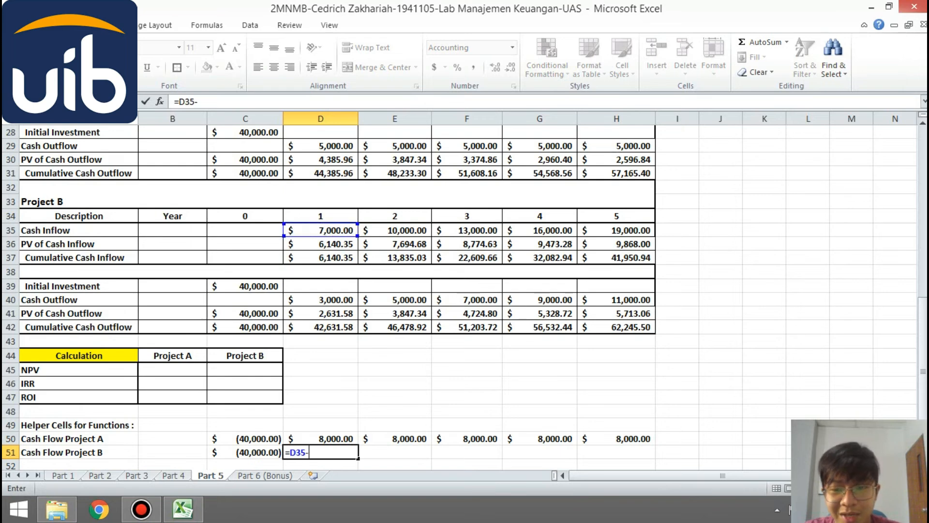
left_click(320, 300)
key("Return")
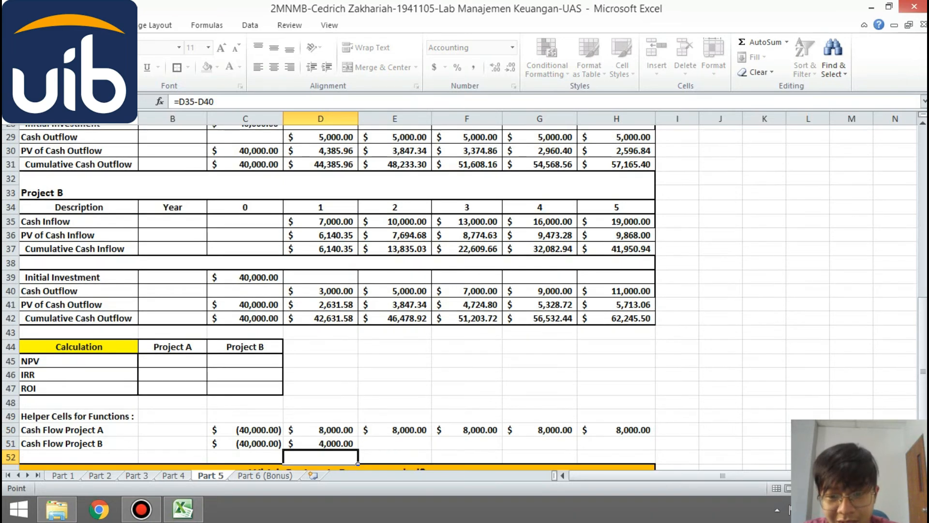
left_click(320, 439)
left_click_drag(358, 445, 656, 441)
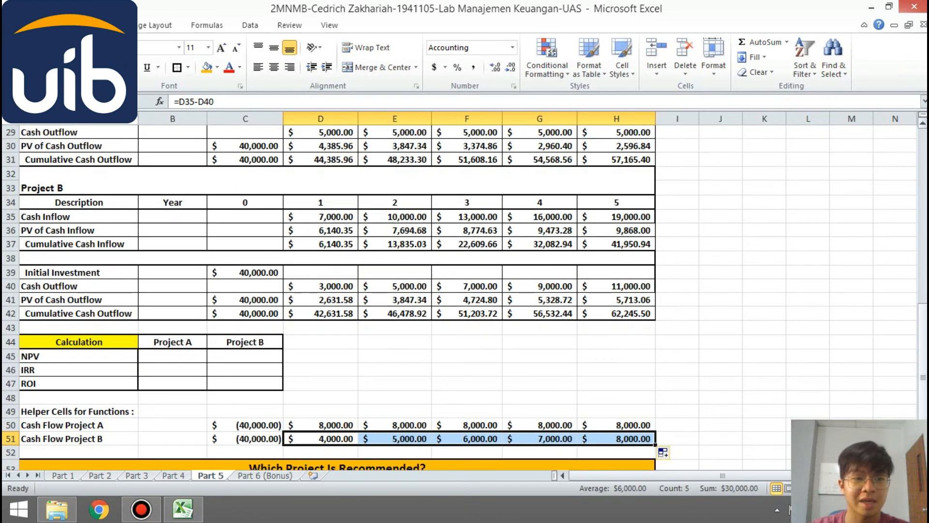
- Calculate Project A's NPV in B45 with =NPV(B3,D50:H50)-C31
left_click(206, 360)
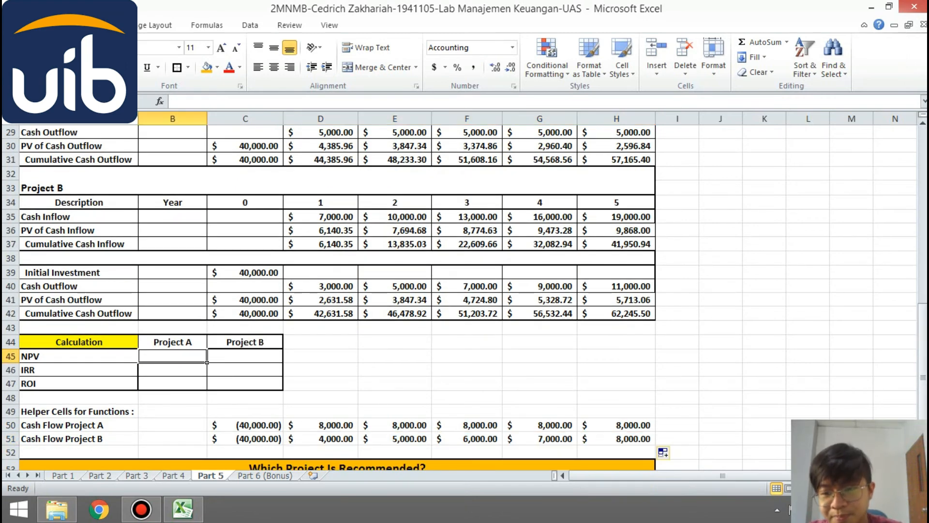
type("=NP")
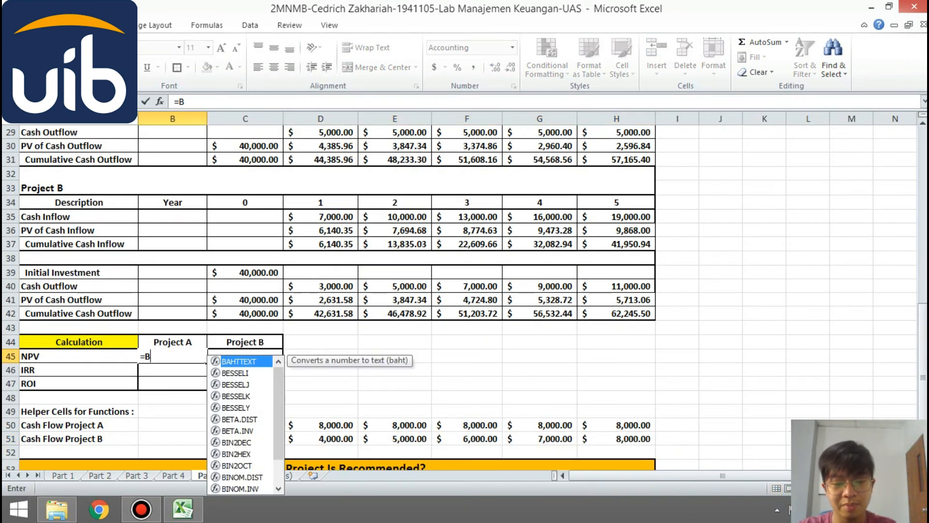
type("V")
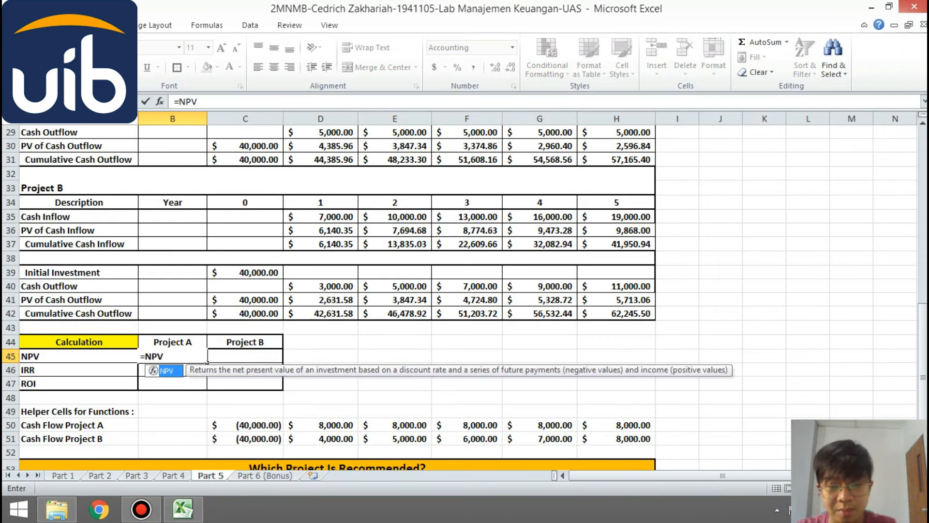
type("(B#")
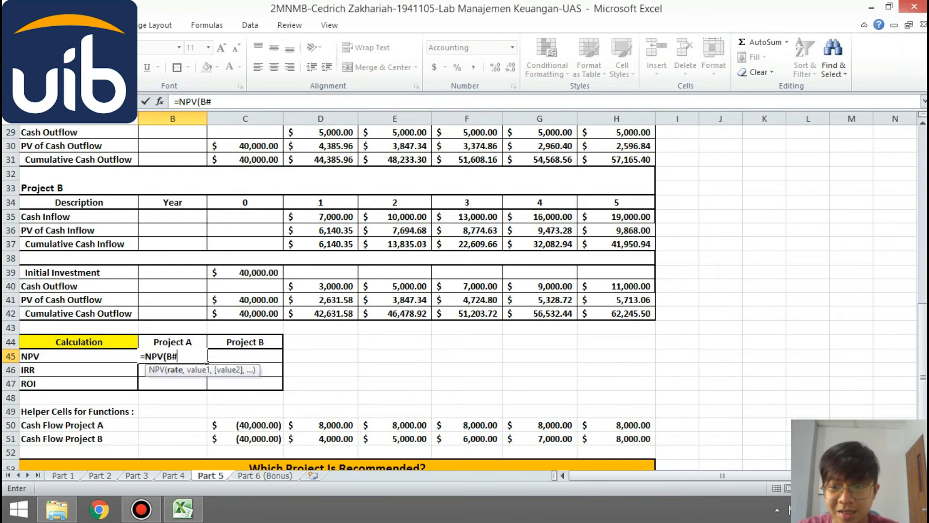
key("BackSpace")
type("3,")
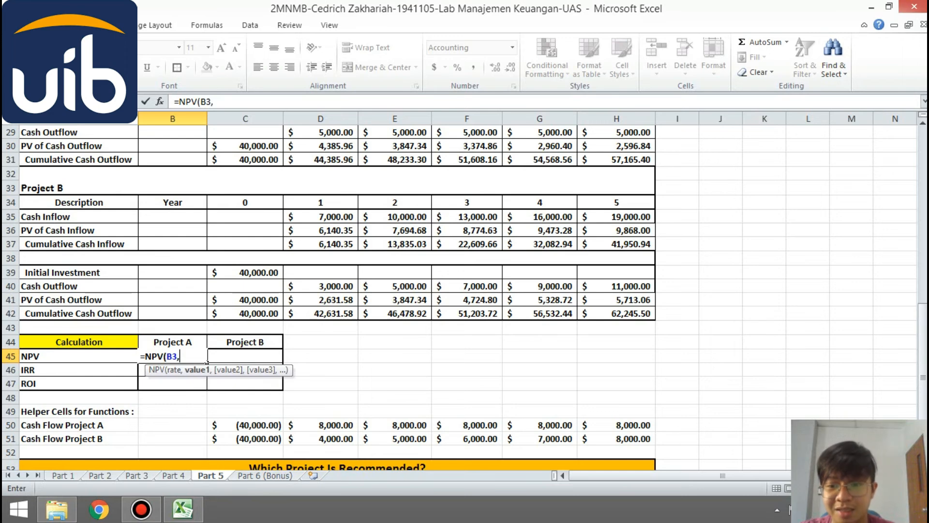
left_click_drag(321, 425, 644, 426)
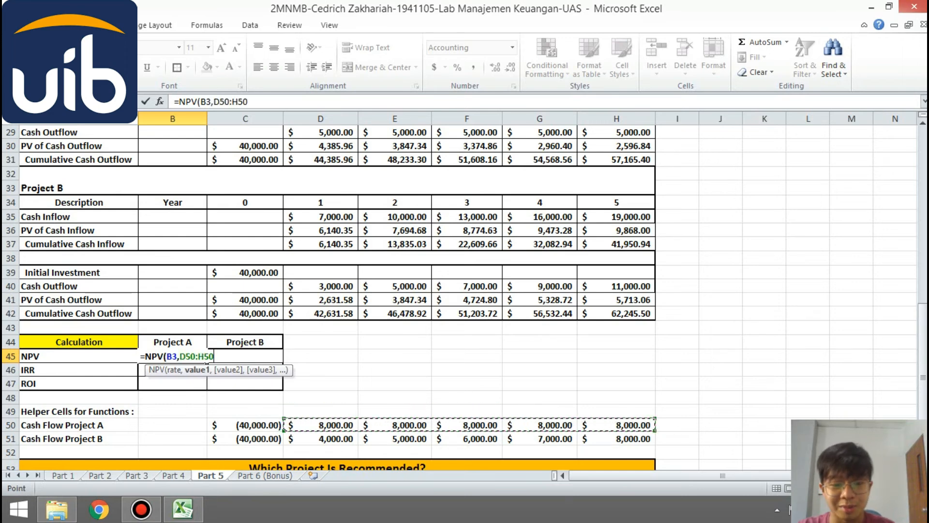
type(")-")
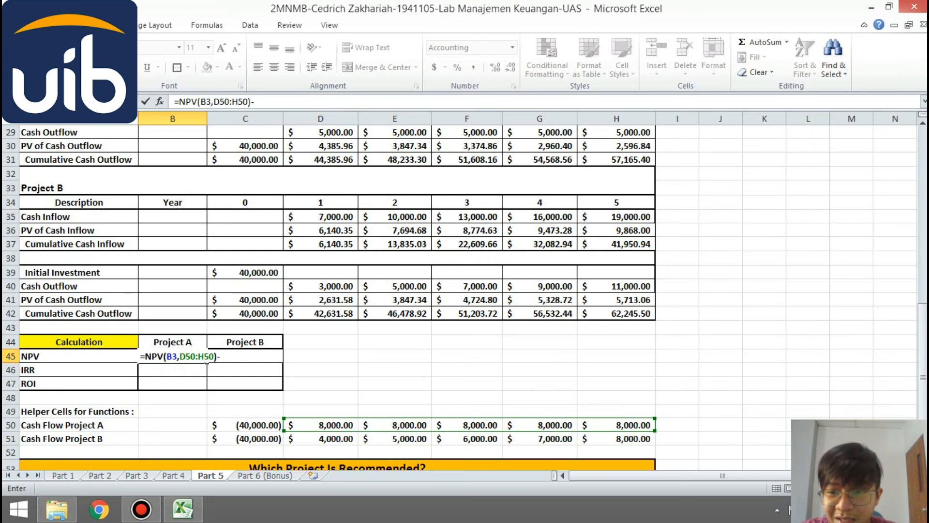
left_click(245, 160)
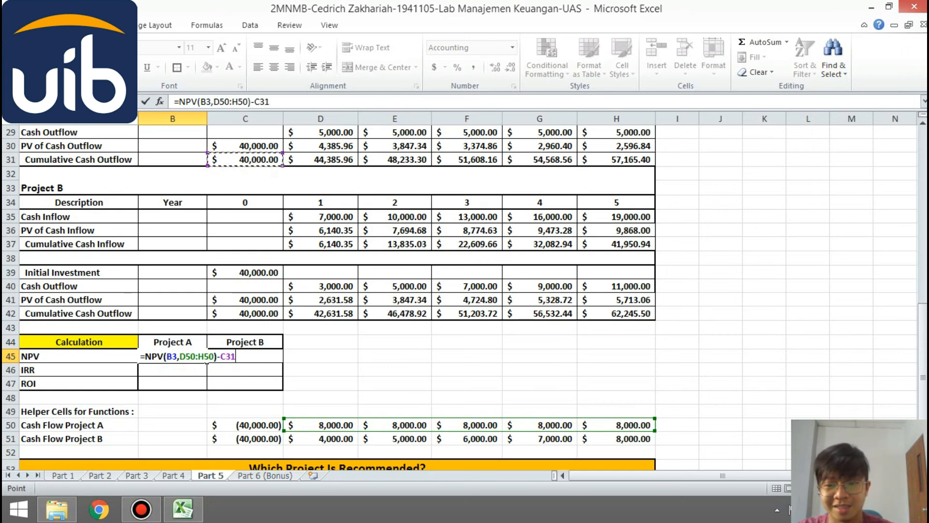
key("Return")
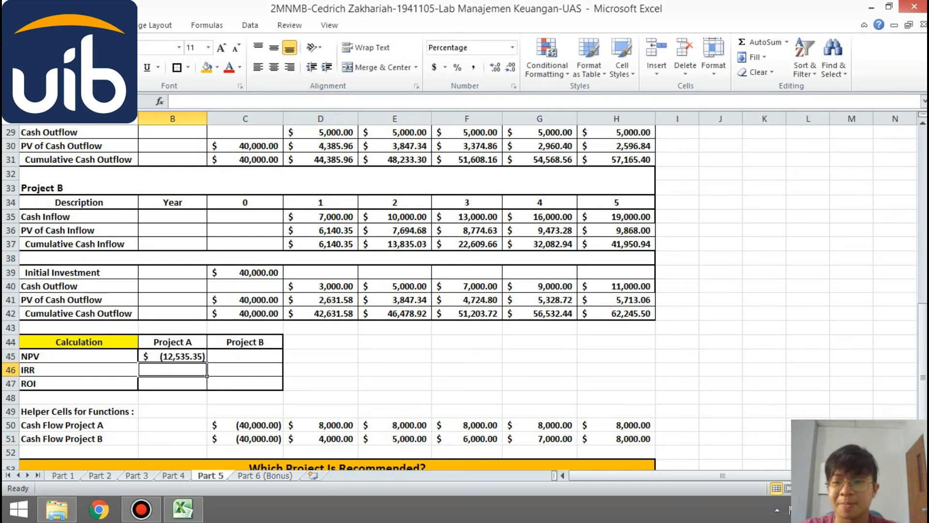
- Calculate Project B's NPV in C45 with =NPV(B3,D51:H51)-C42
left_click(245, 356)
type("=")
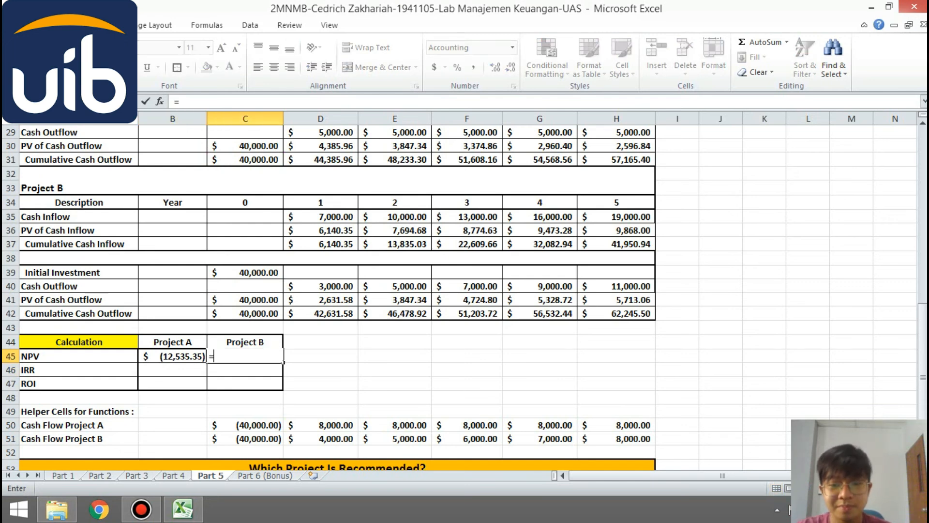
type("NPV(")
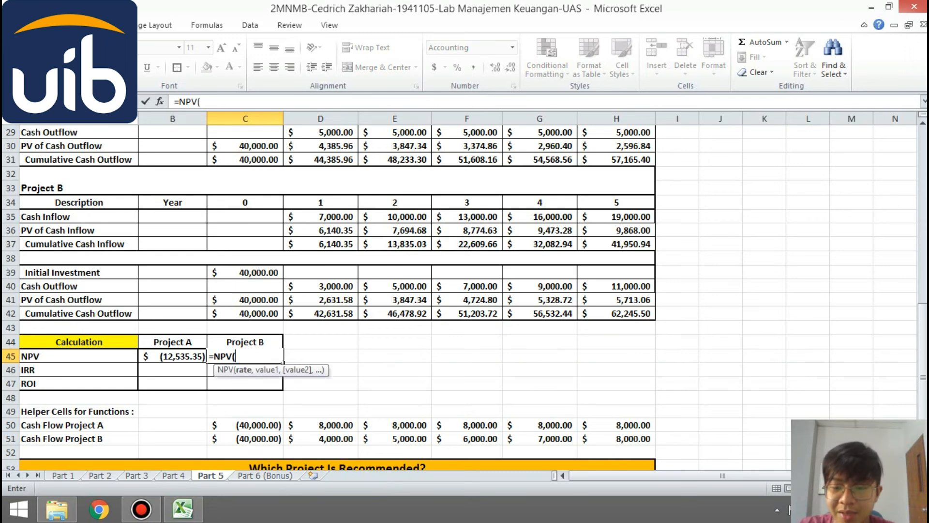
type("B3,")
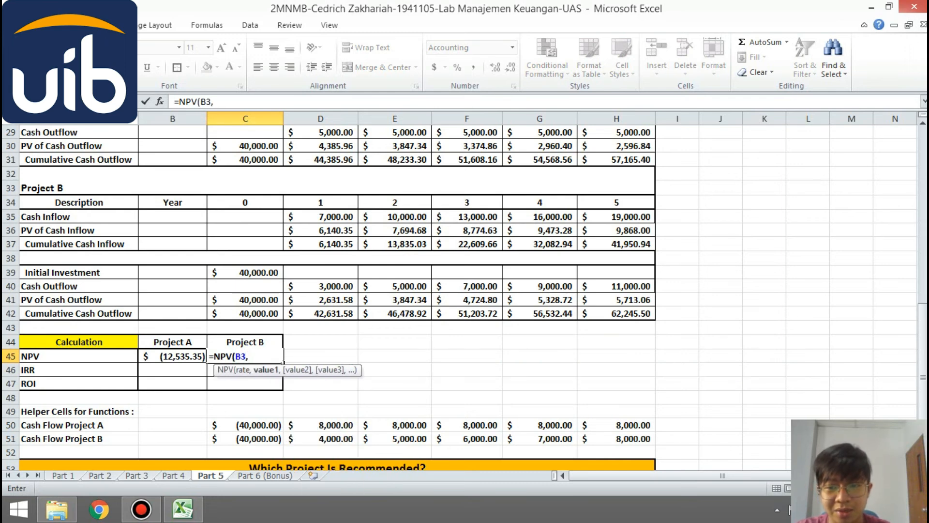
left_click_drag(310, 439, 653, 425)
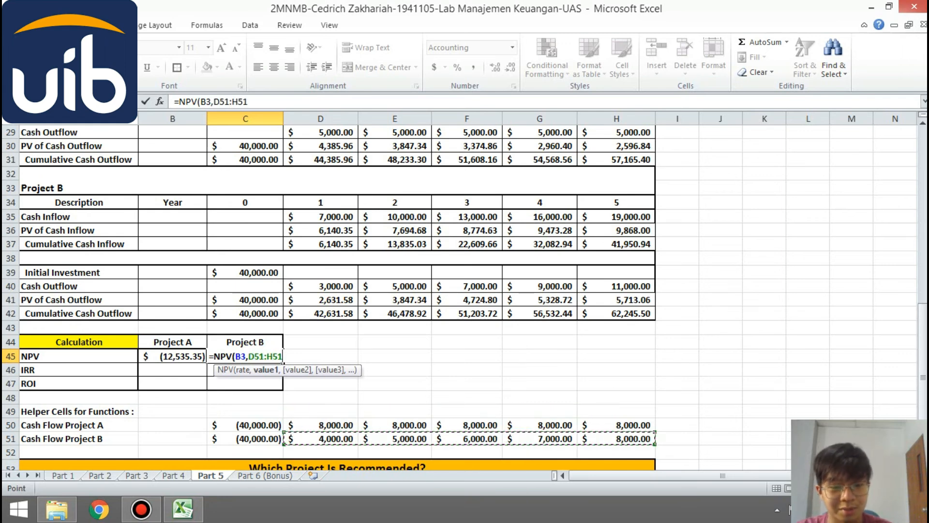
type(")-")
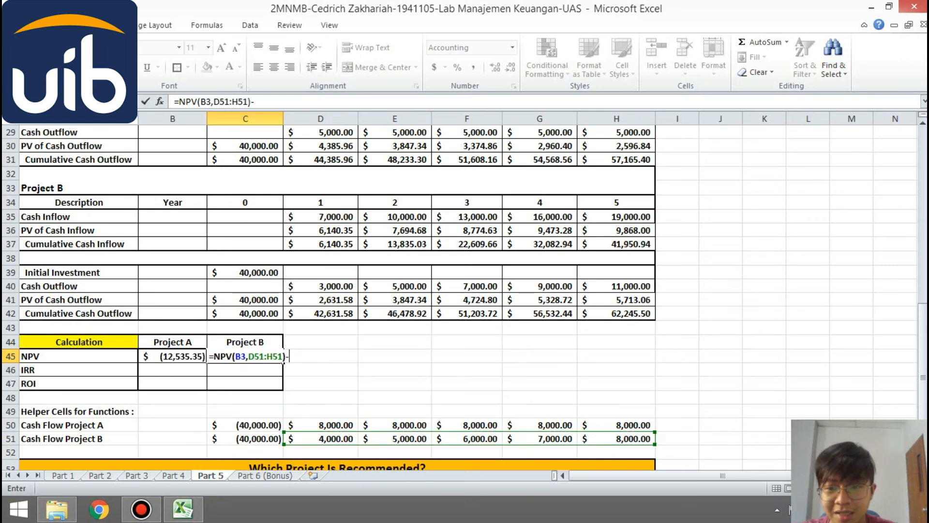
left_click(245, 313)
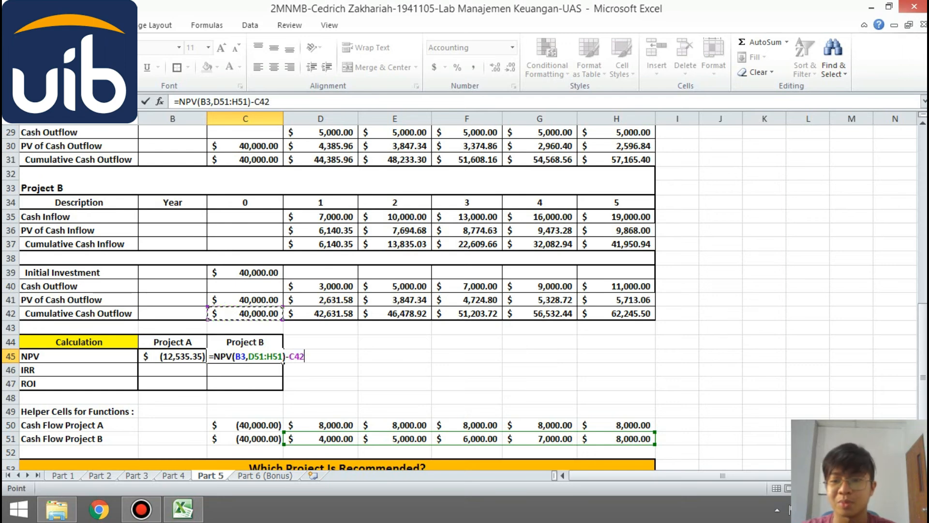
key("Return")
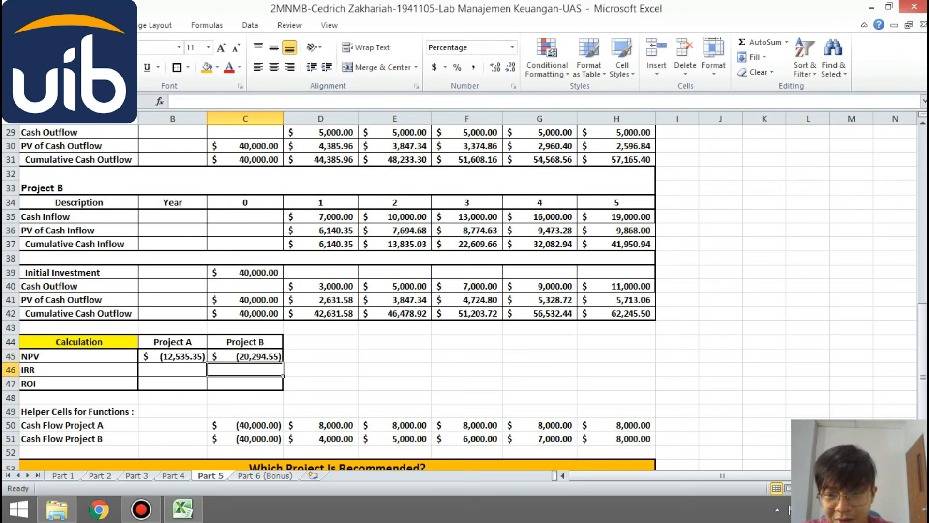
- Calculate Project A's IRR in B46 with the IRR function over its helper cash flows C50:H50
left_click(172, 370)
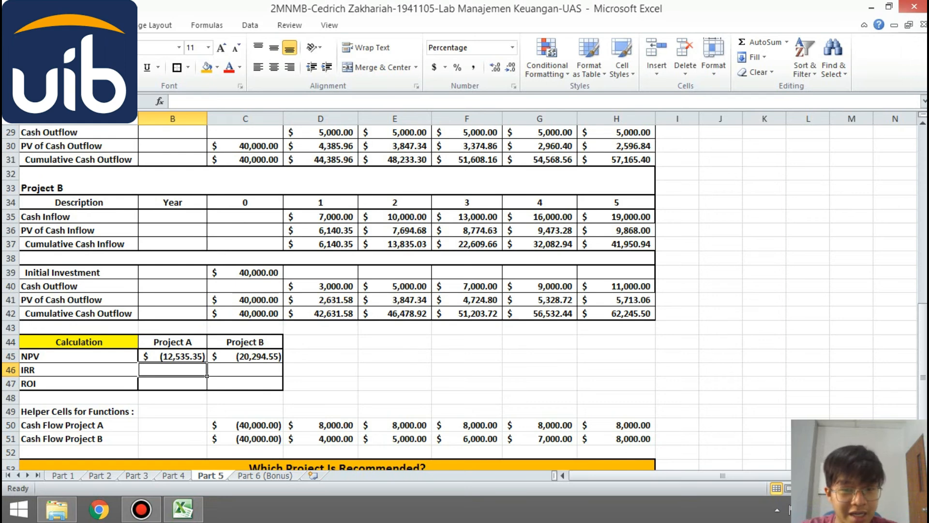
type("=IRR(")
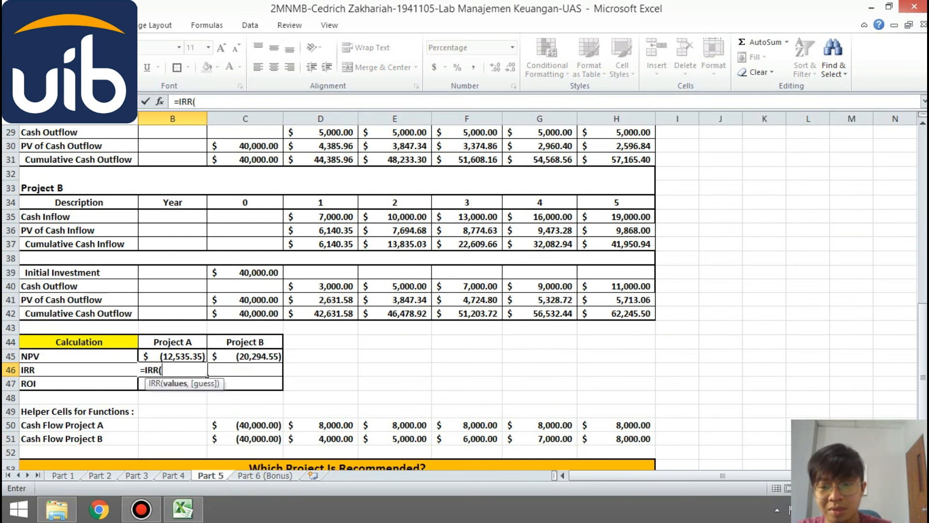
left_click(245, 425)
left_click_drag(501, 385, 651, 426)
key("Return")
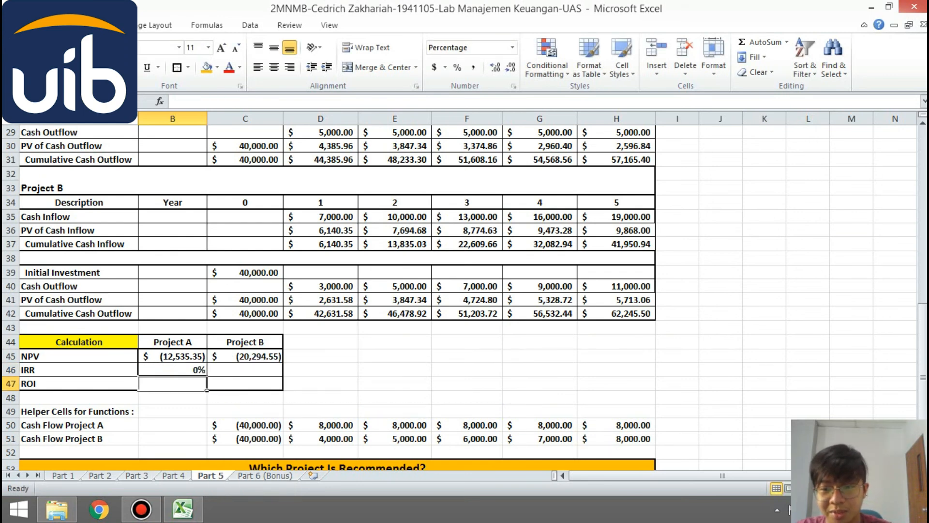
- Calculate Project B's IRR in C46 with =IRR(C51:H51), covering its helper cash flows
left_click(246, 370)
type("=")
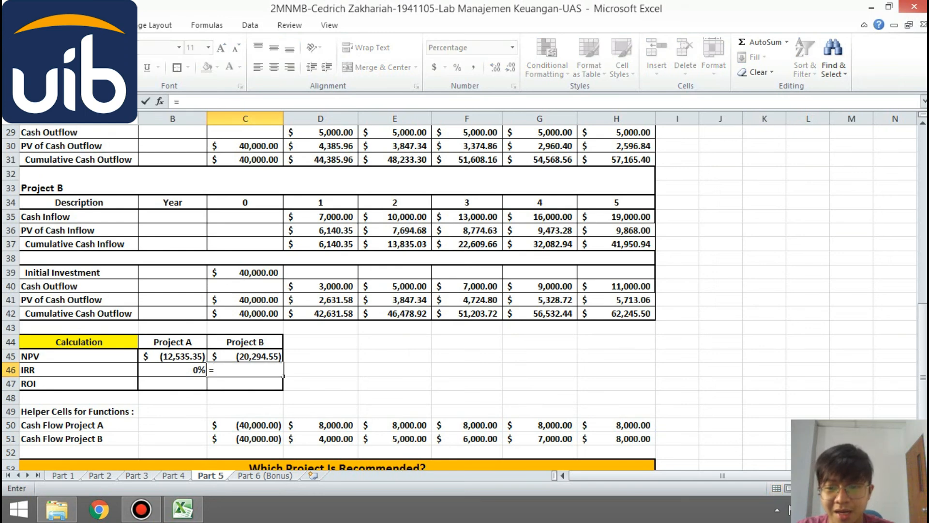
type("IRR(")
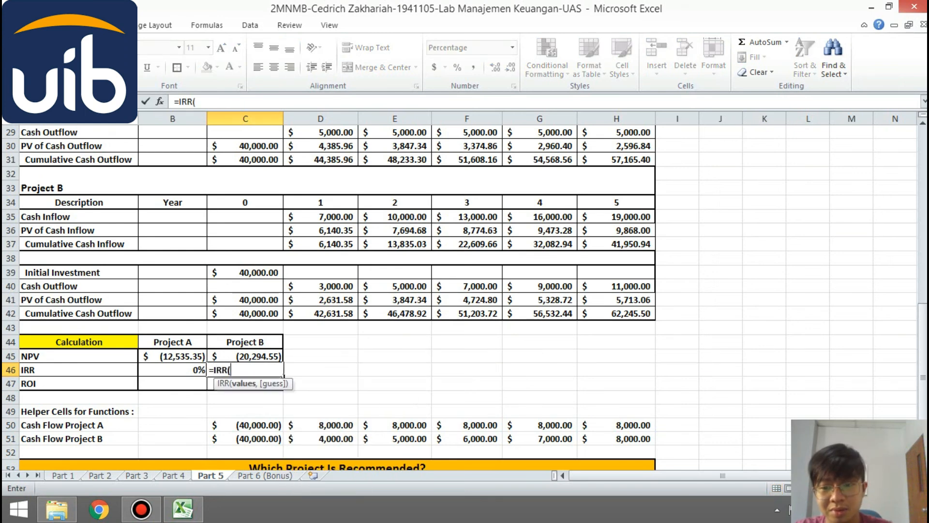
left_click_drag(228, 439, 630, 439)
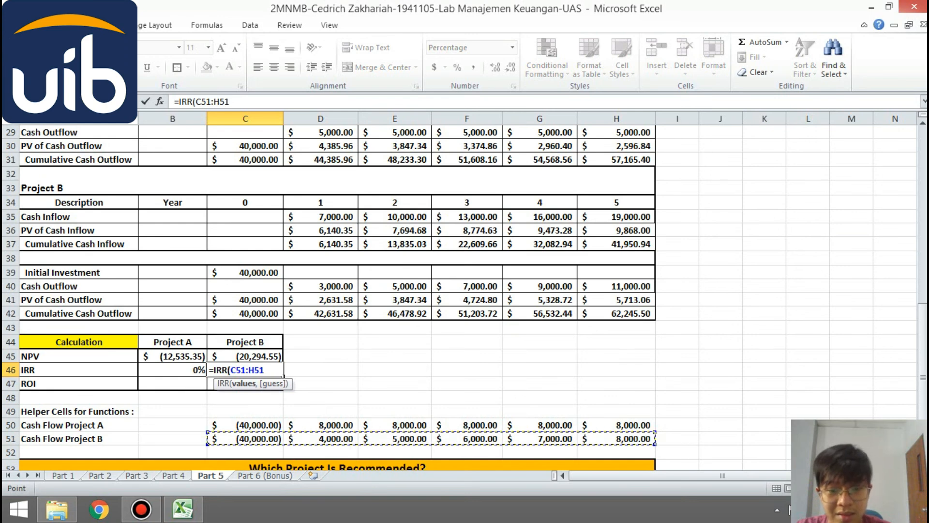
type(")\\")
key("Return")
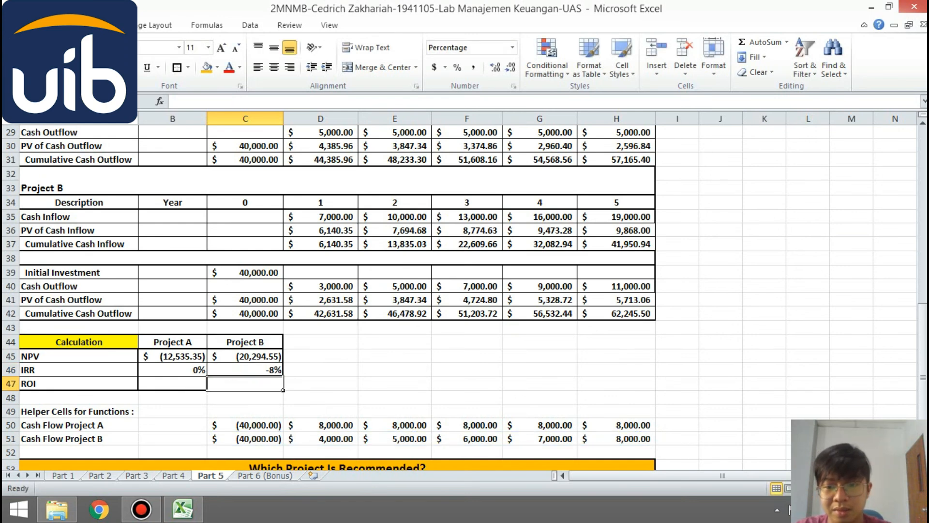
- Calculate Project A's ROI in B47 as NPV divided by its year 5 cumulative cash outflow, =B45/H31
left_click(173, 383)
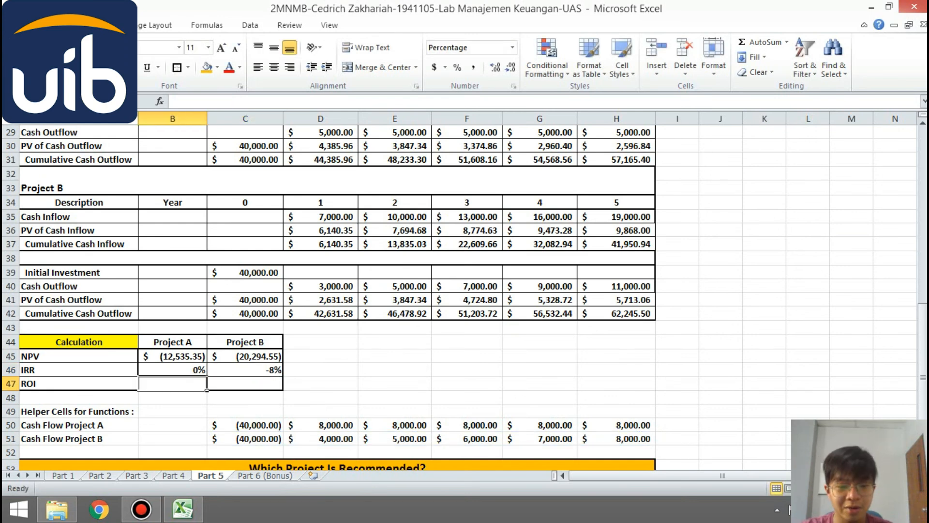
type("=")
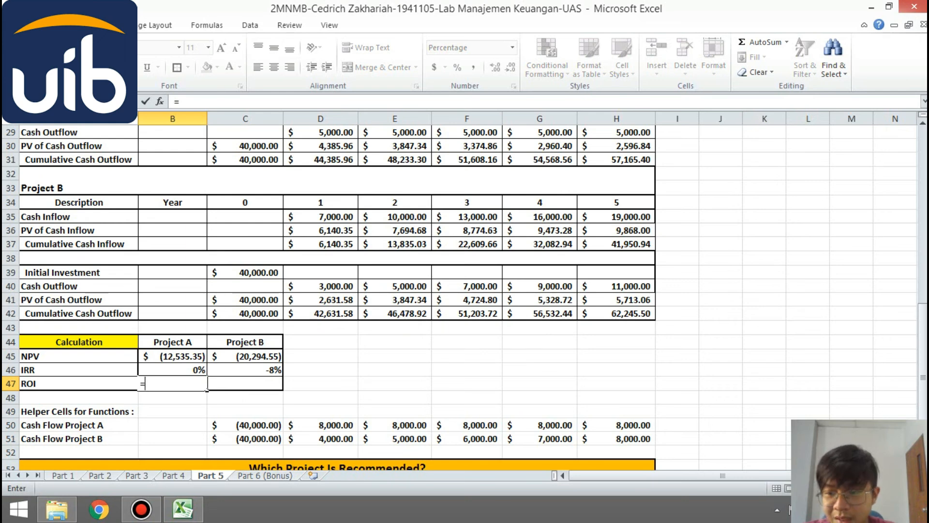
key("Up")
key("Up")
type("/")
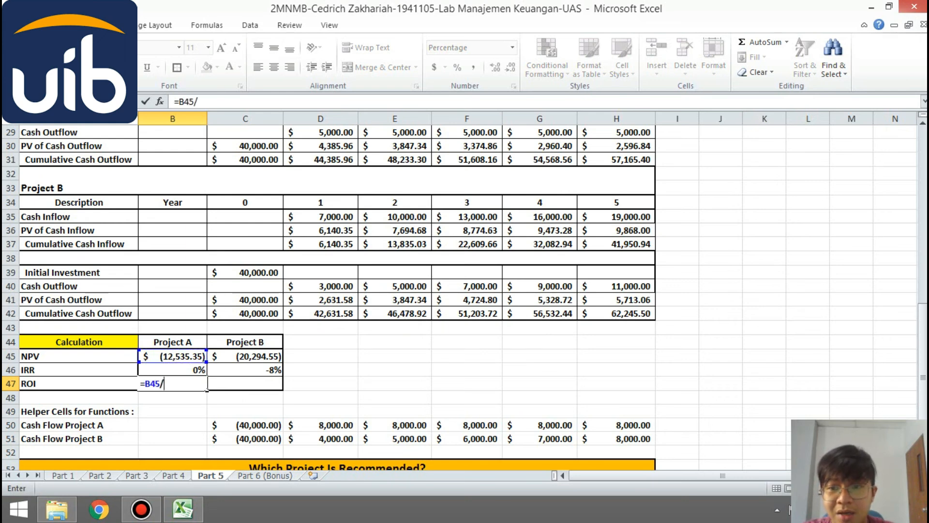
type("H31")
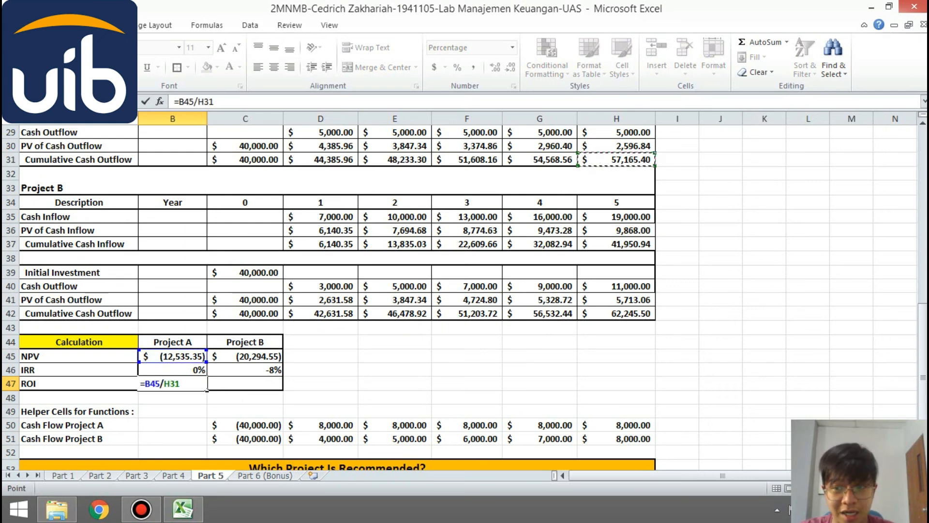
key("Return")
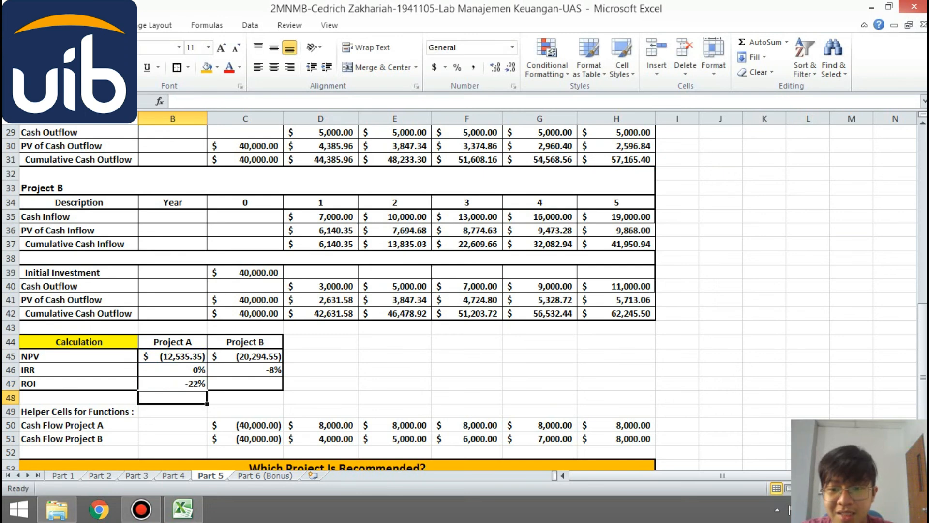
- Calculate Project B's ROI in C47 as NPV divided by its year 5 cumulative cash outflow, =C45/H42
left_click(245, 383)
type("=")
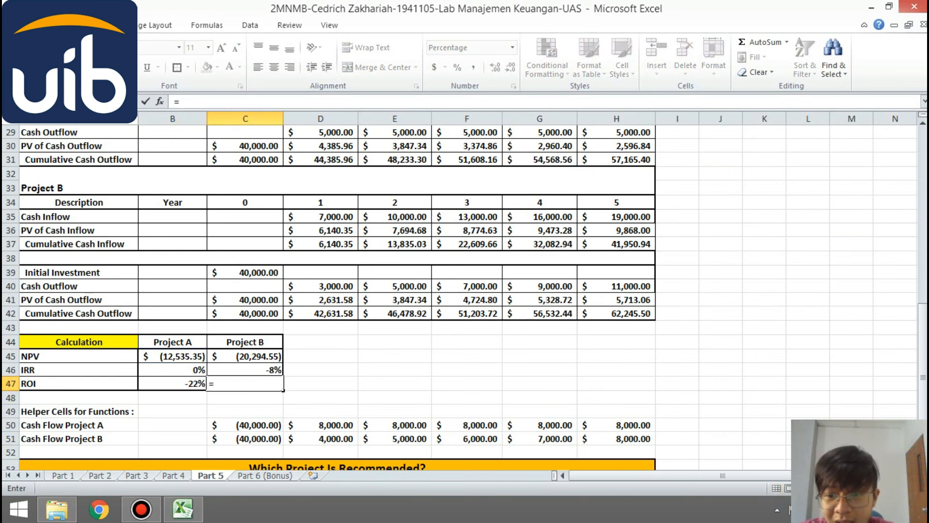
type("C45/")
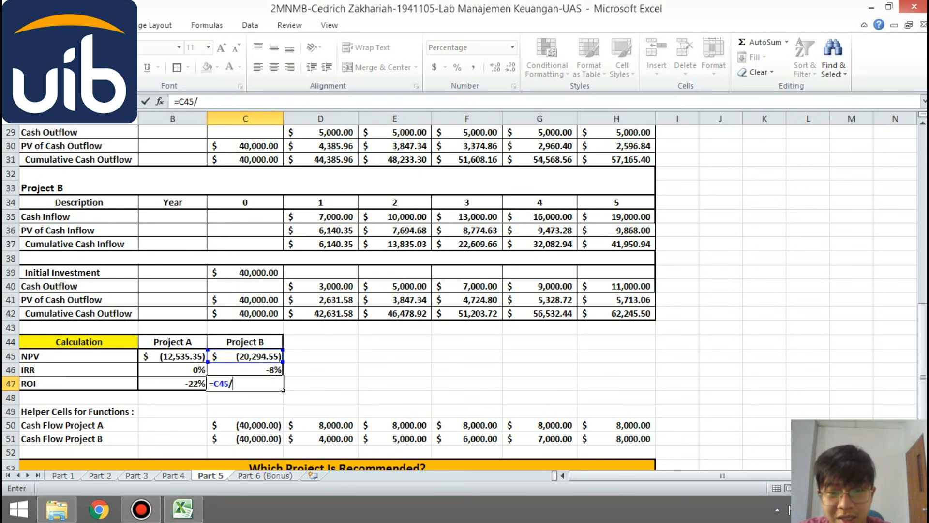
type("H42")
key("Return")
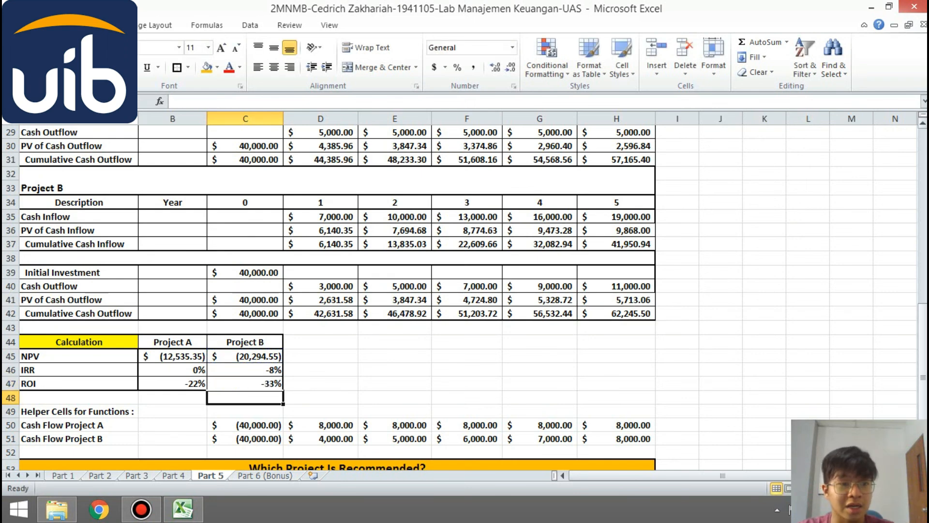
left_click_drag(924, 333, 923, 339)
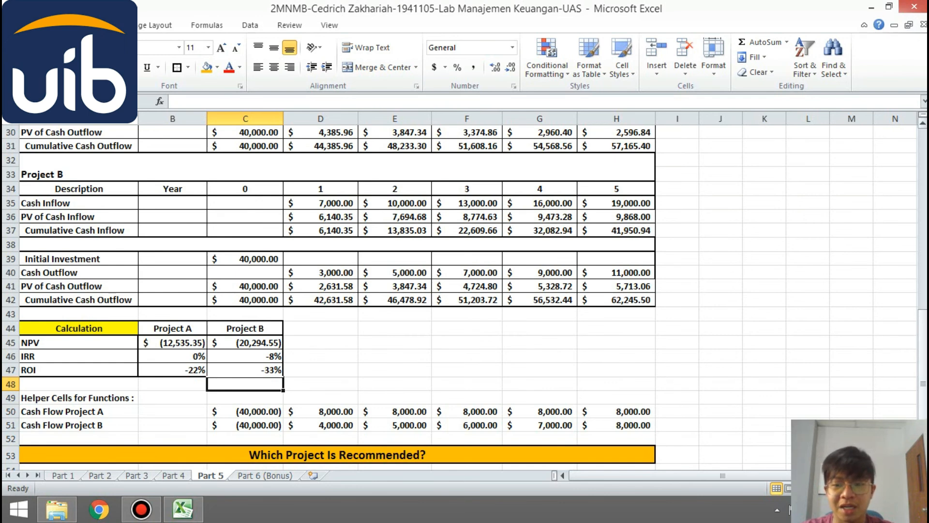